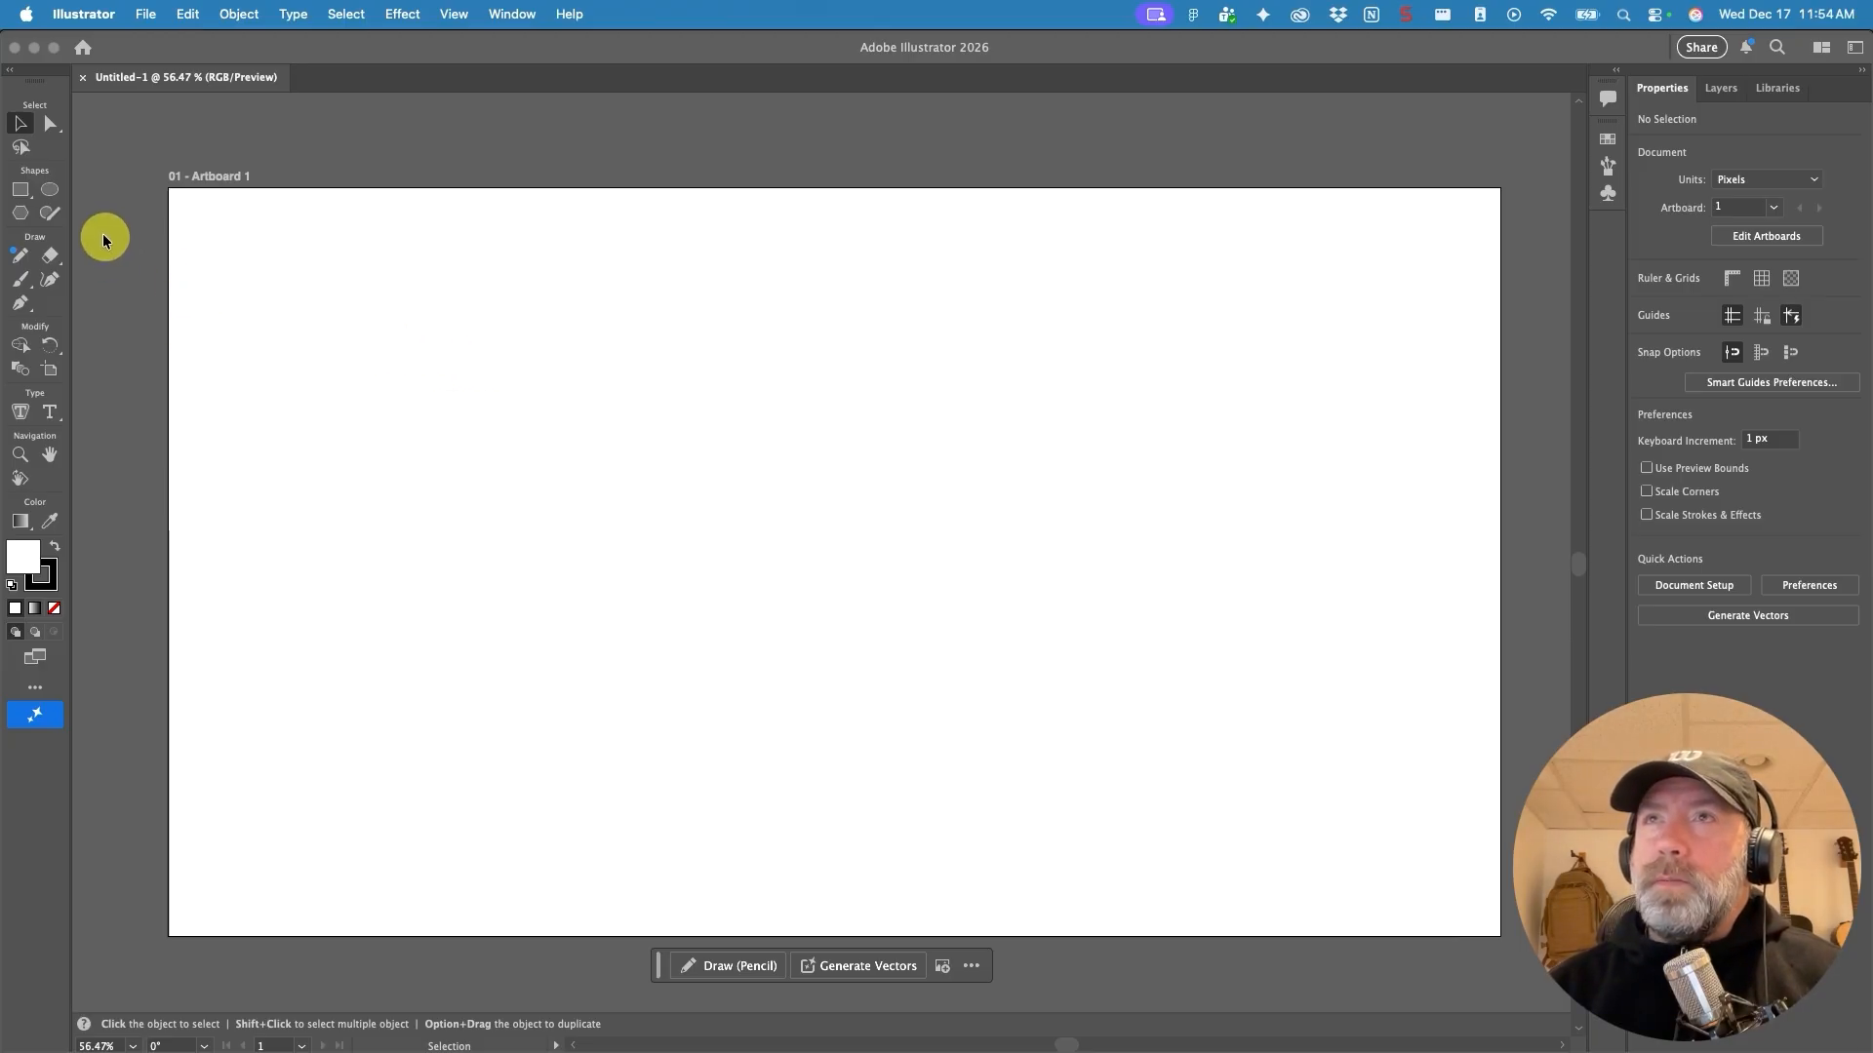
Draw a circle about 268 px wide and add a concentric copy scaled down to about 177 px.
left_click(48, 191)
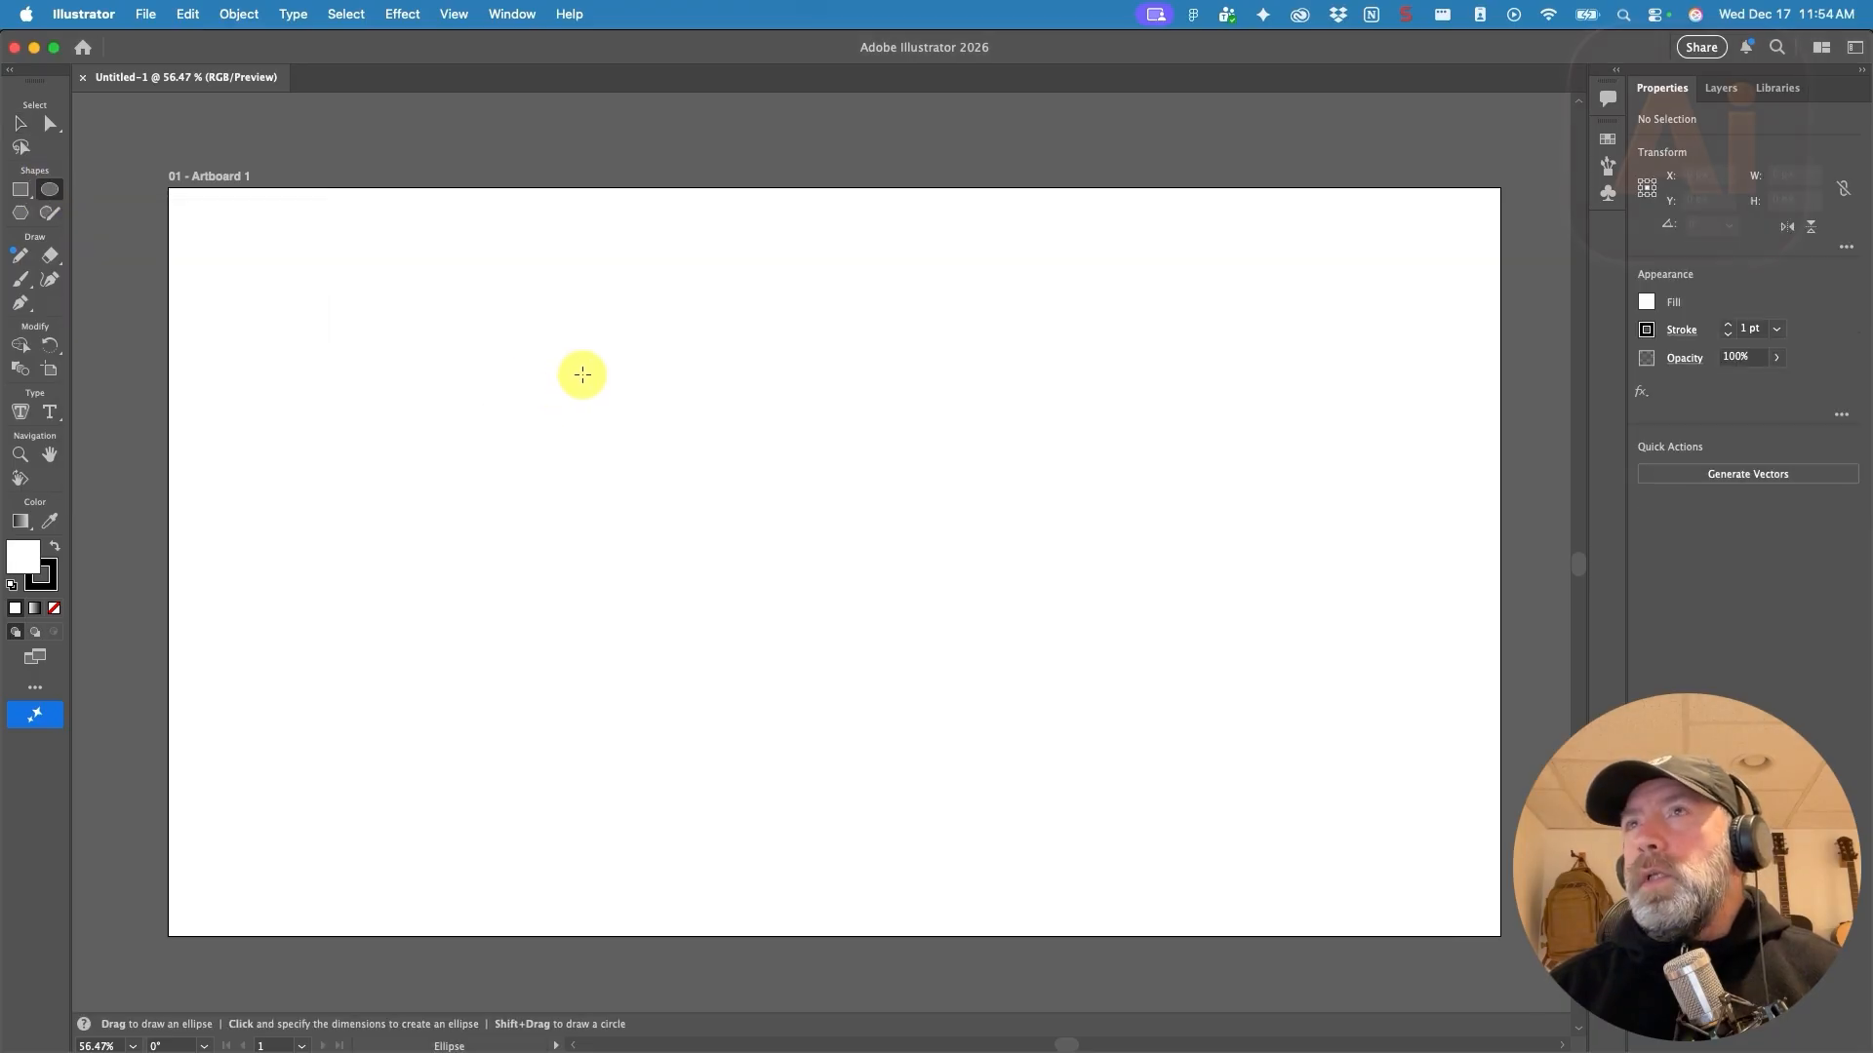
left_click_drag(582, 353, 847, 591)
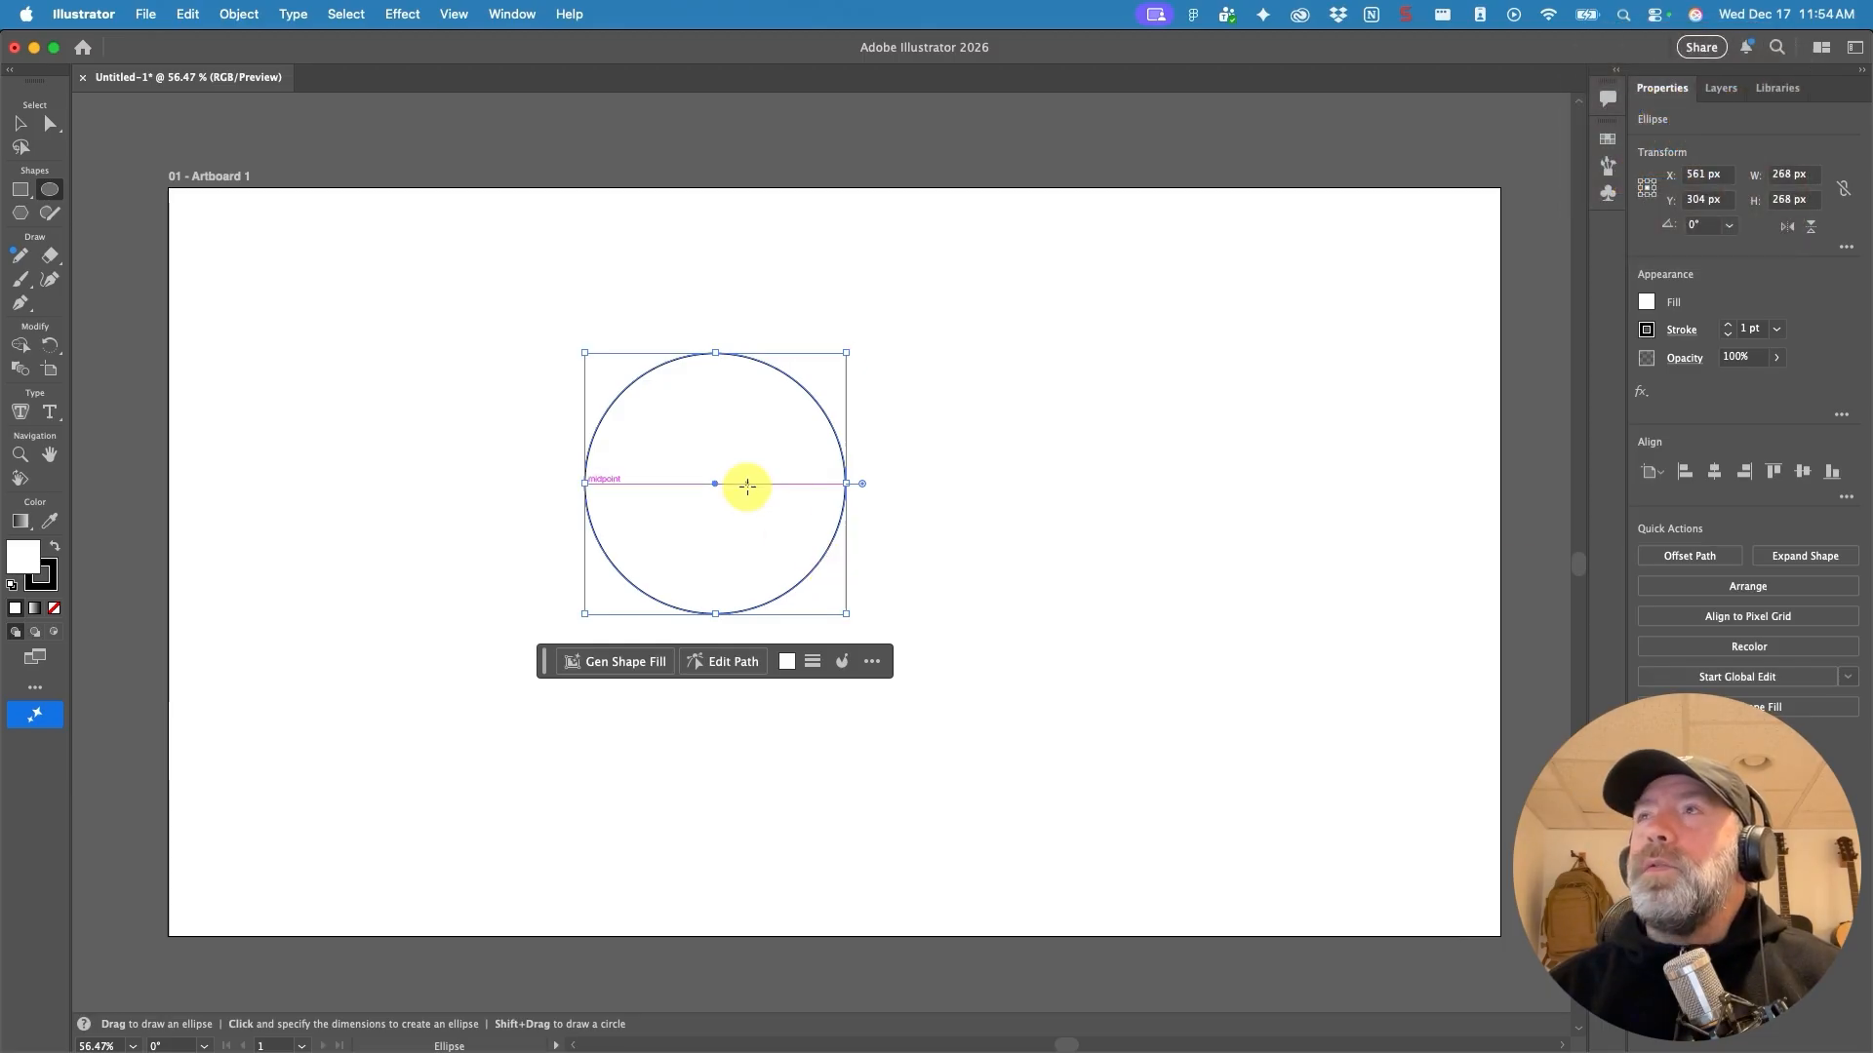
key("super")
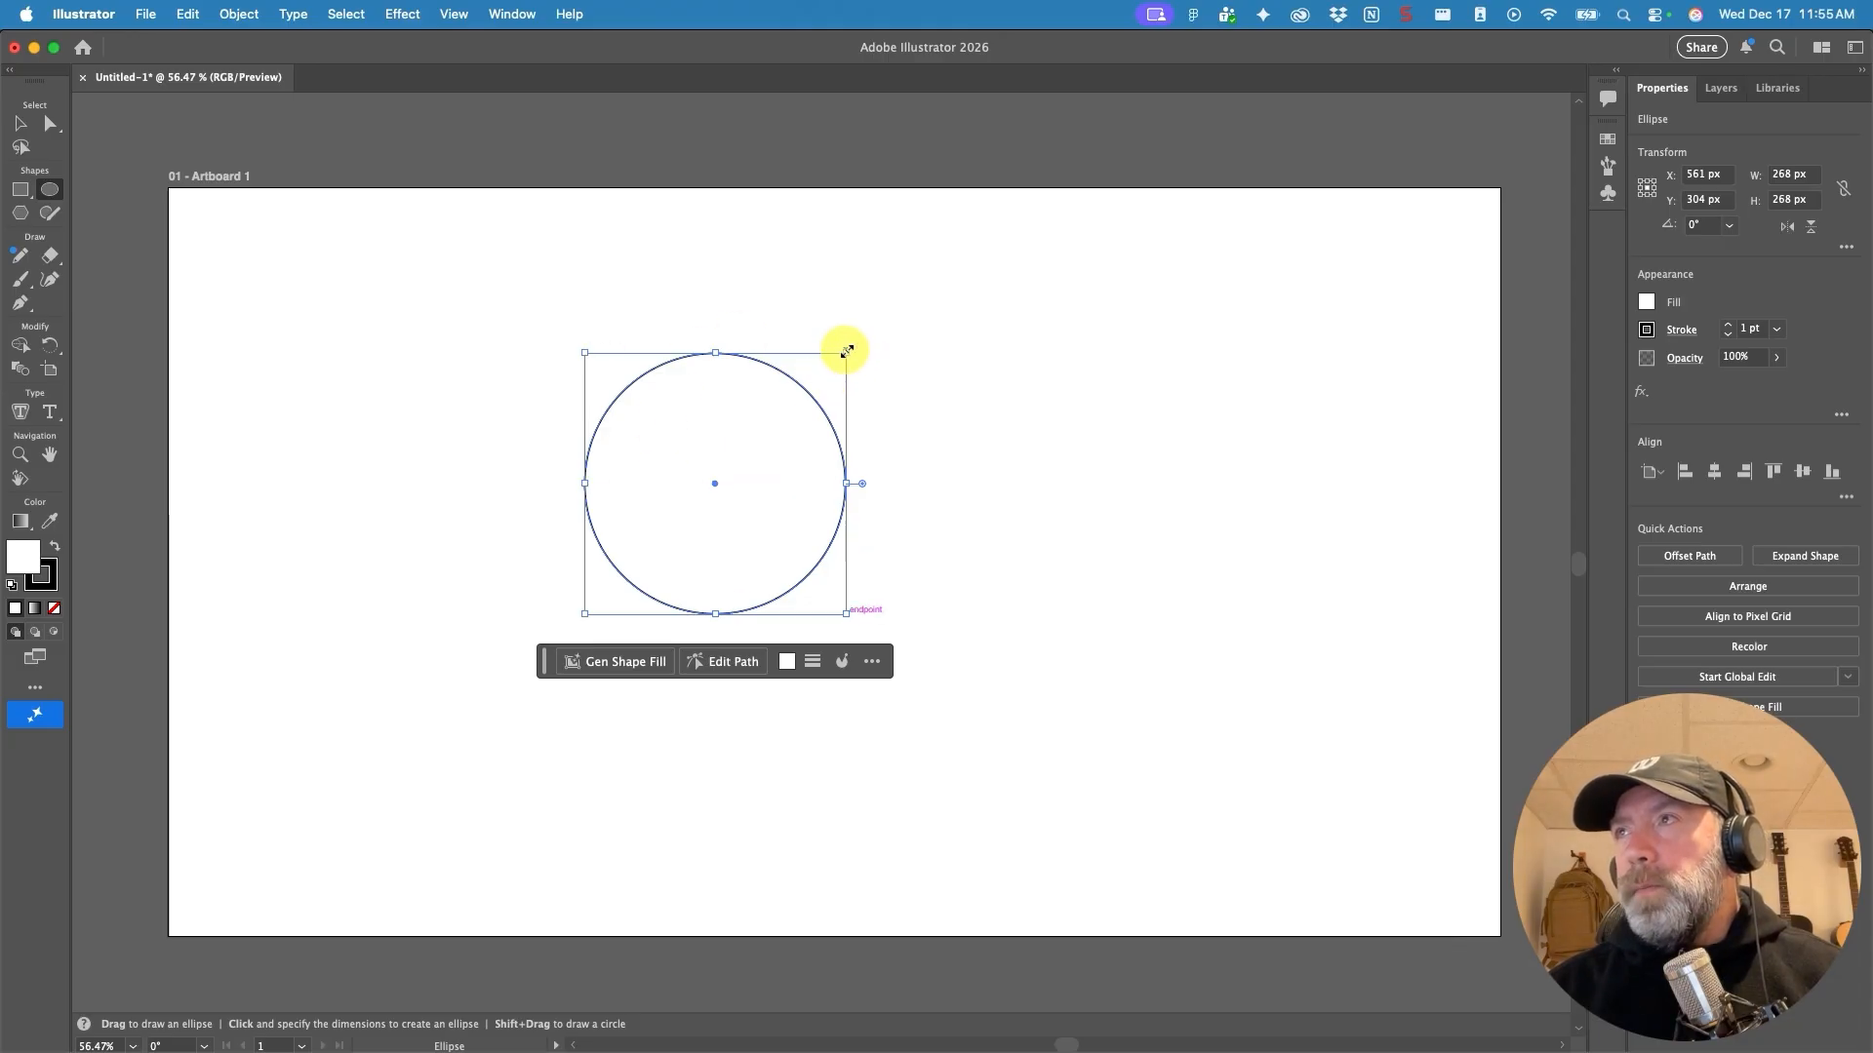
left_click_drag(846, 351, 828, 395)
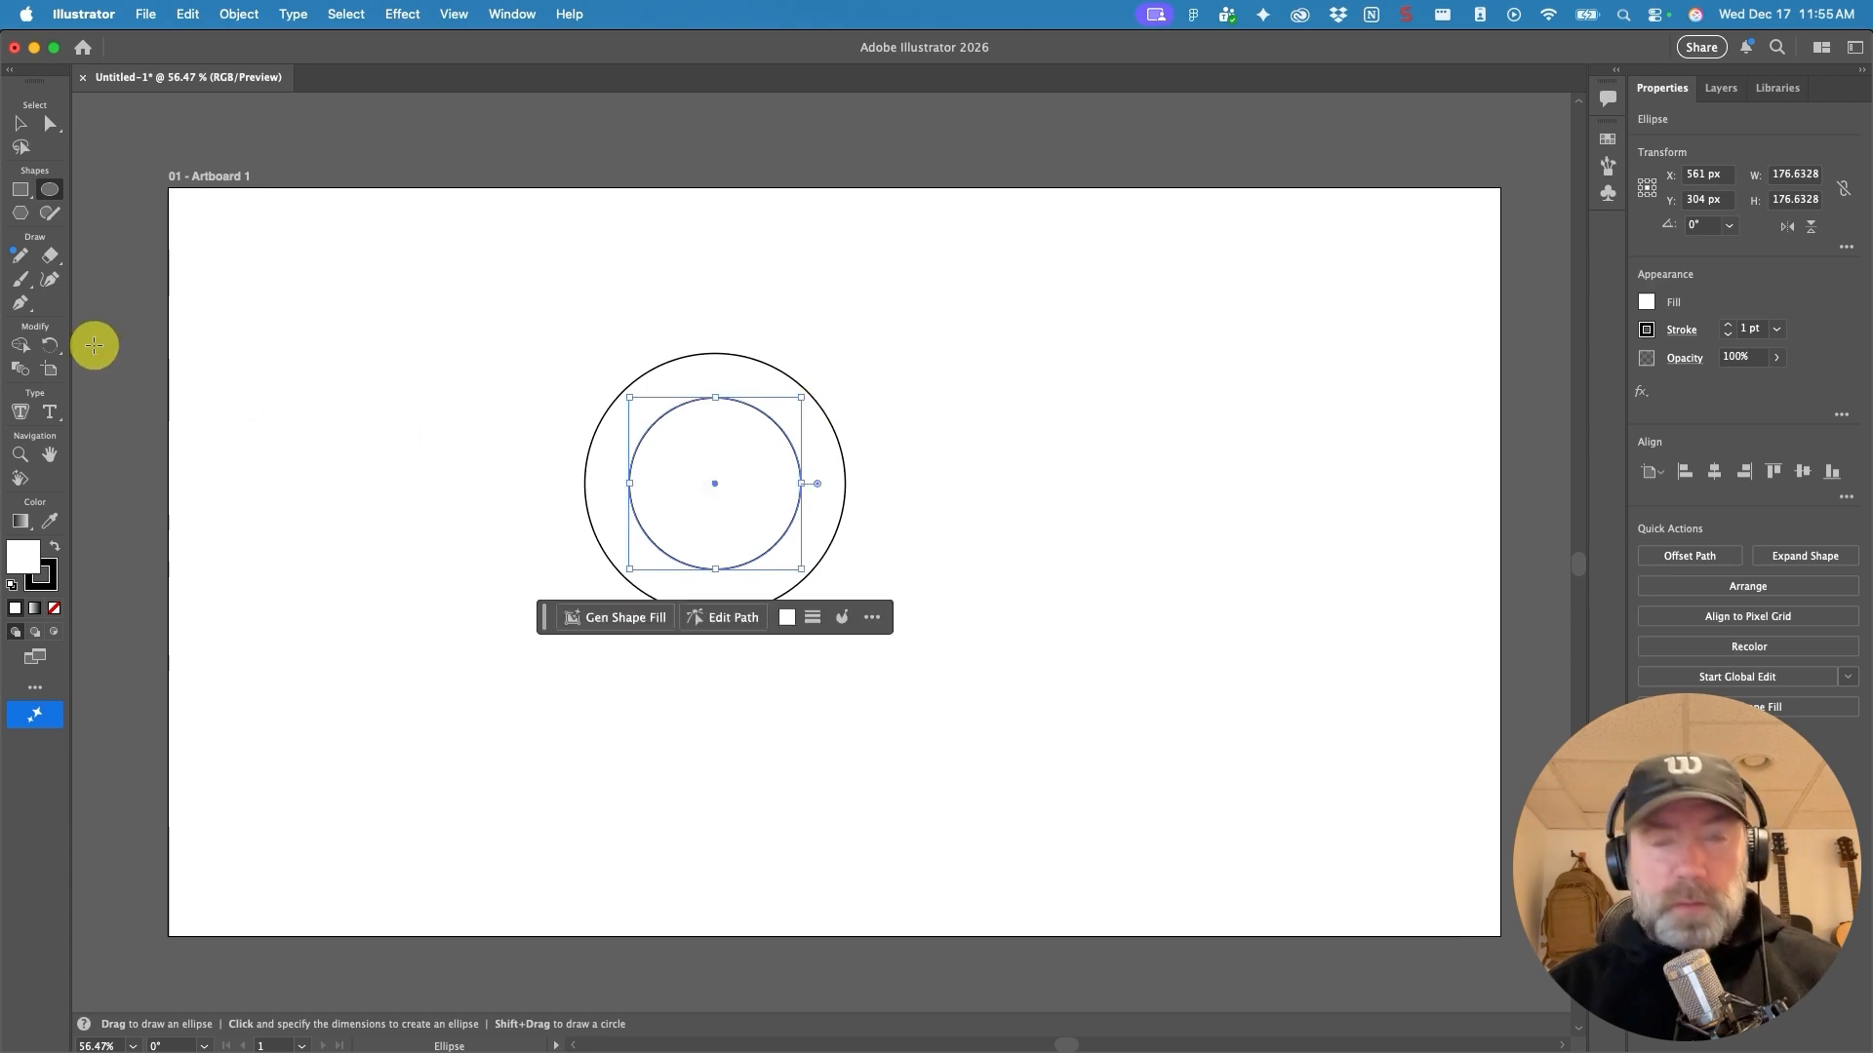
Draw a vertical rectangle about 59 by 223 px, centered and overlapping the outer circle's lower edge, and cross it with a duplicate rotated 90°.
left_click(19, 190)
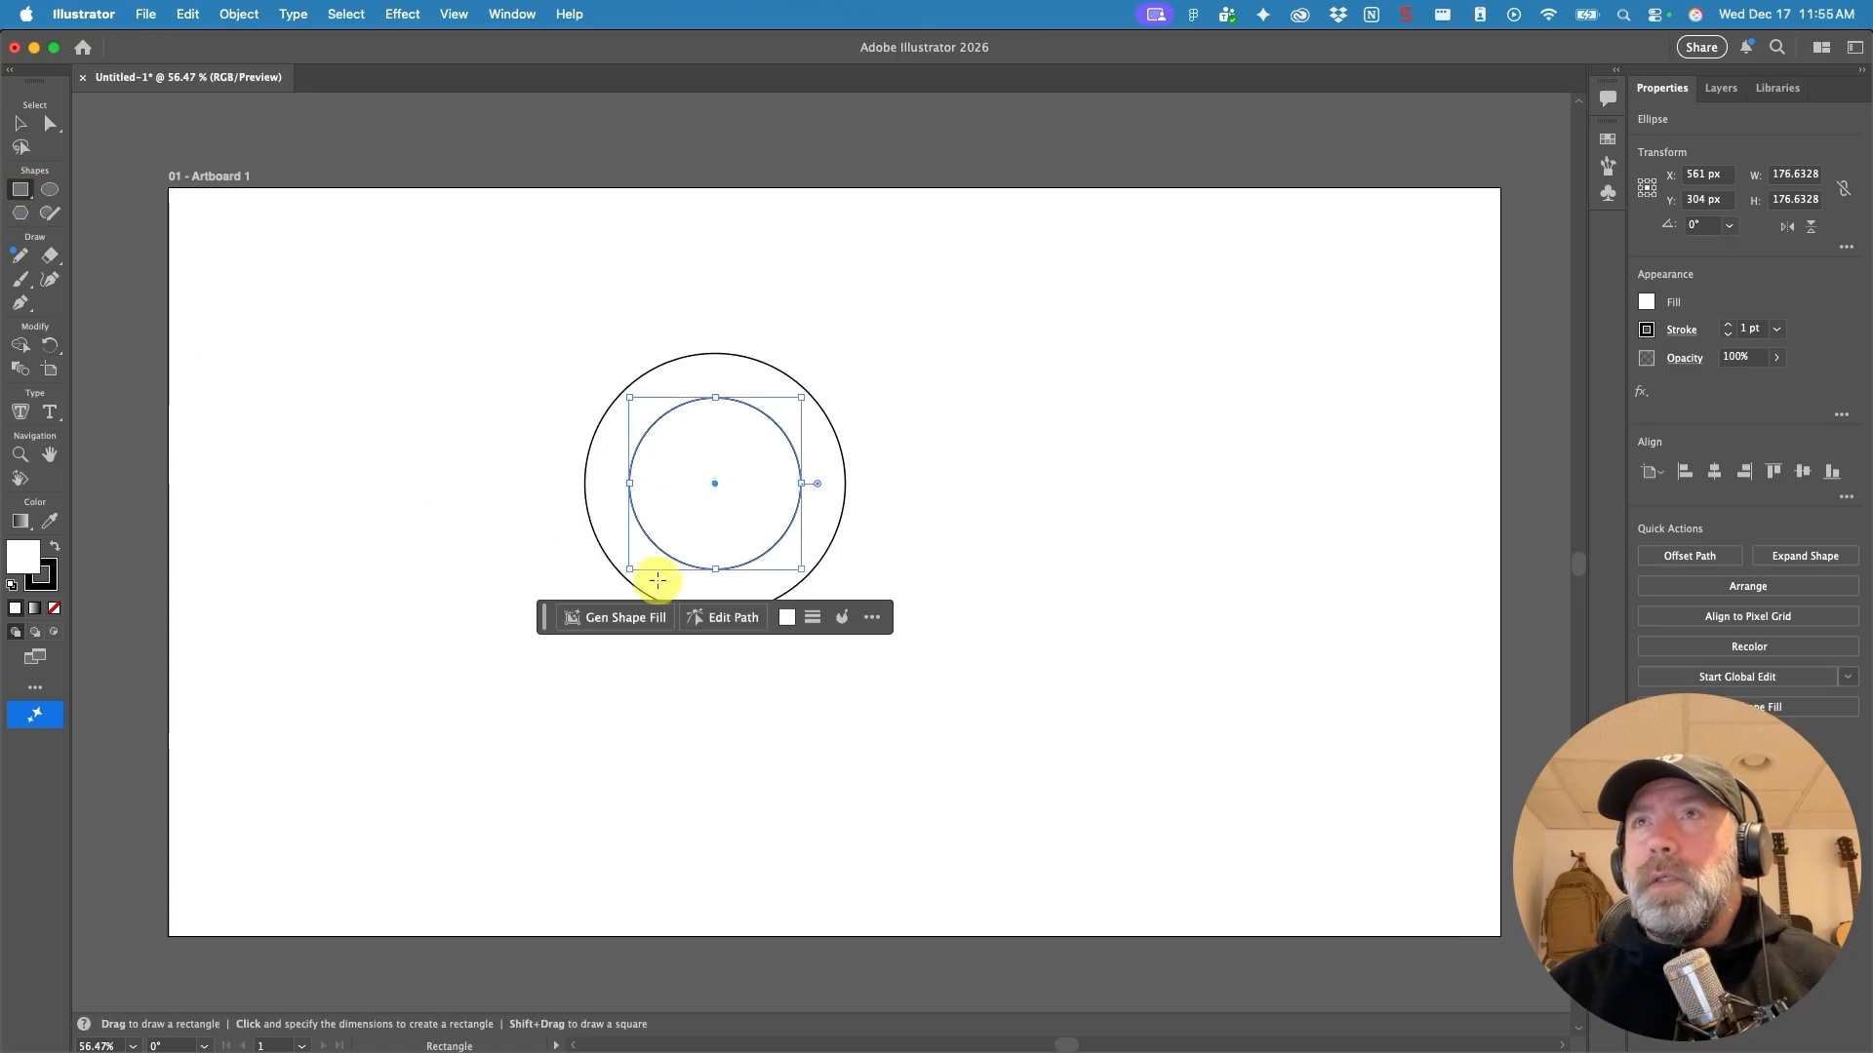
left_click_drag(692, 582, 748, 799)
left_click(19, 132)
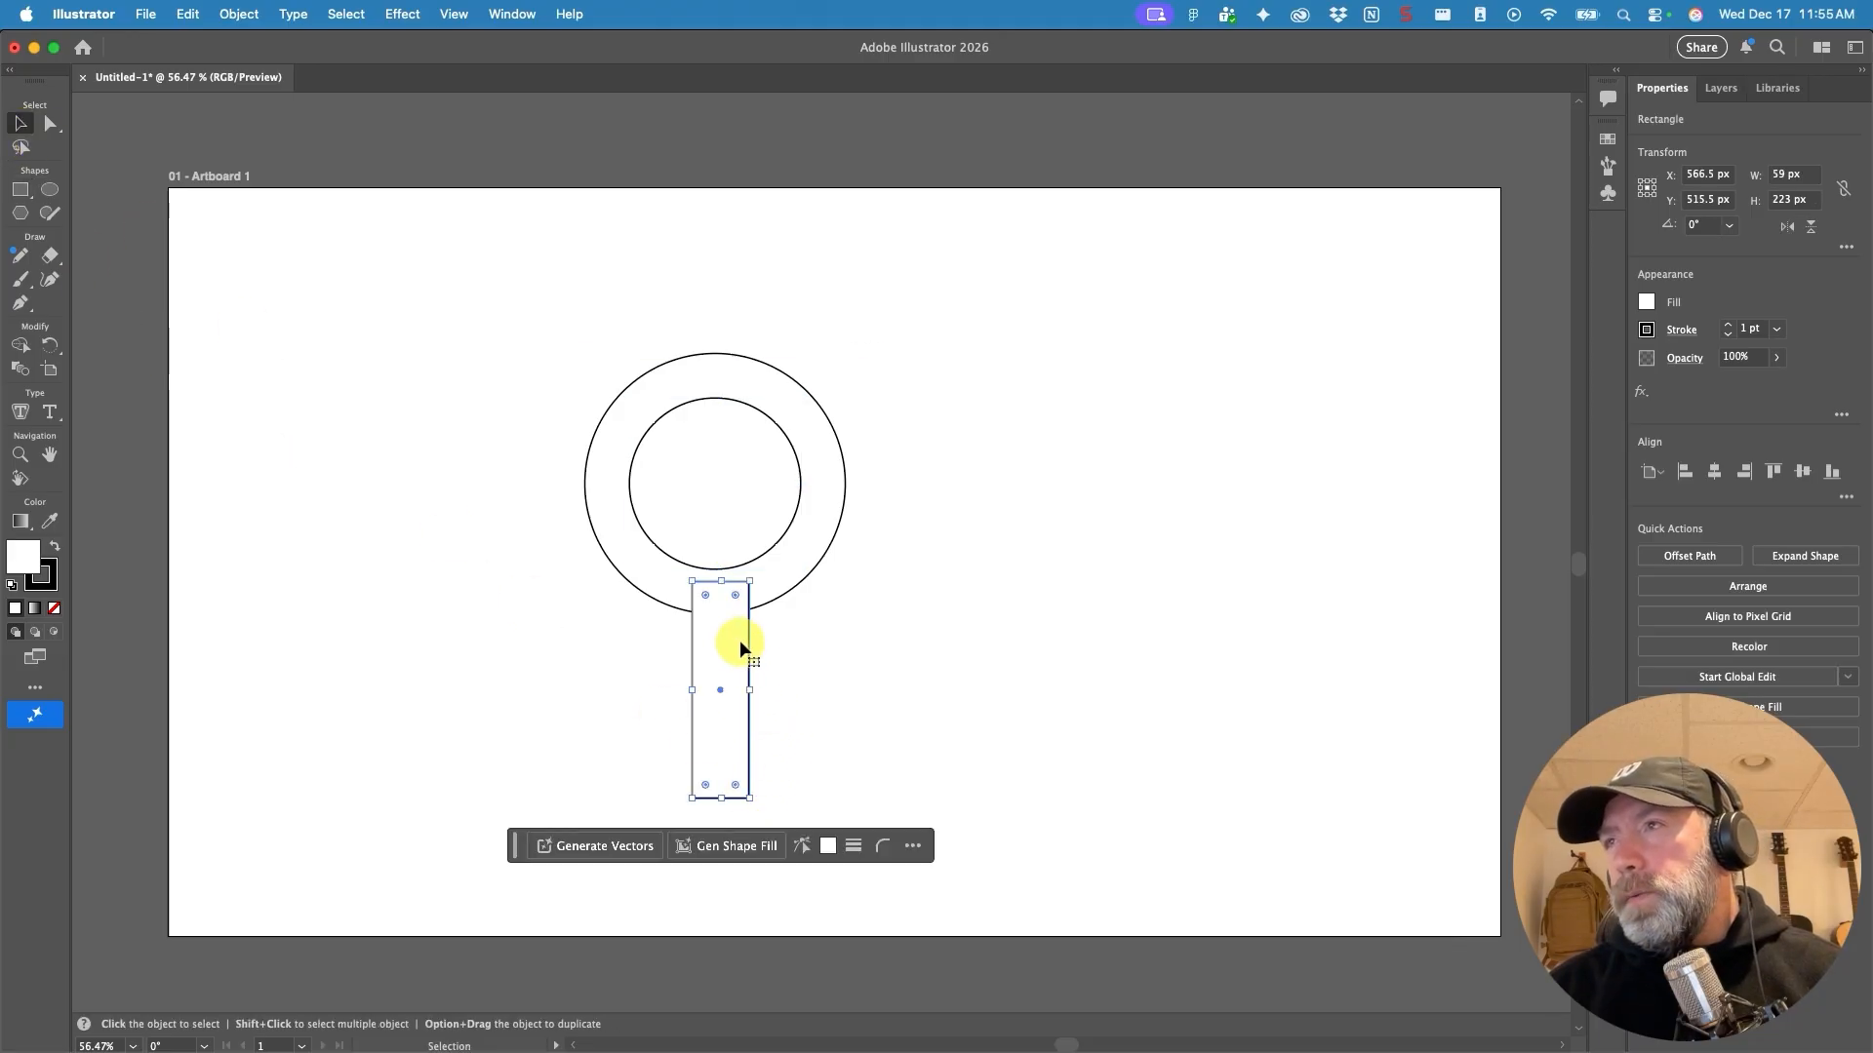
left_click_drag(746, 641, 747, 652)
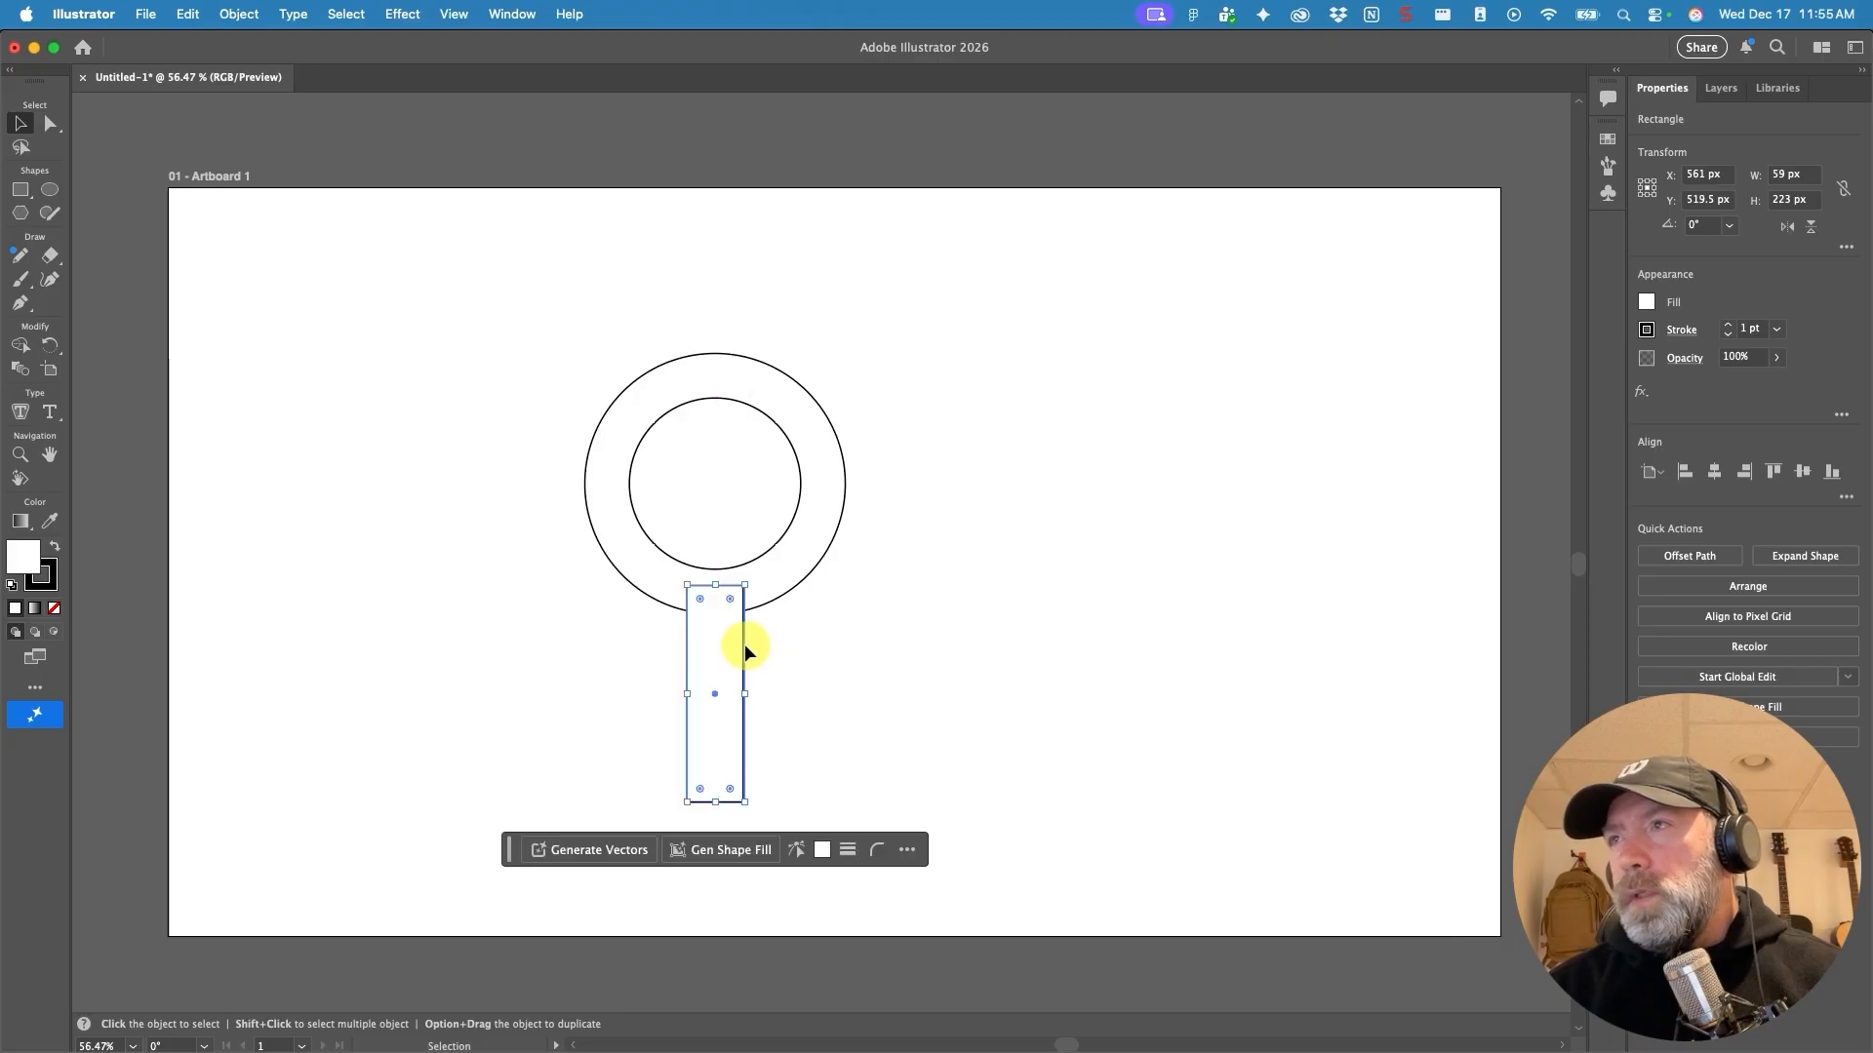
key("super")
key("super")
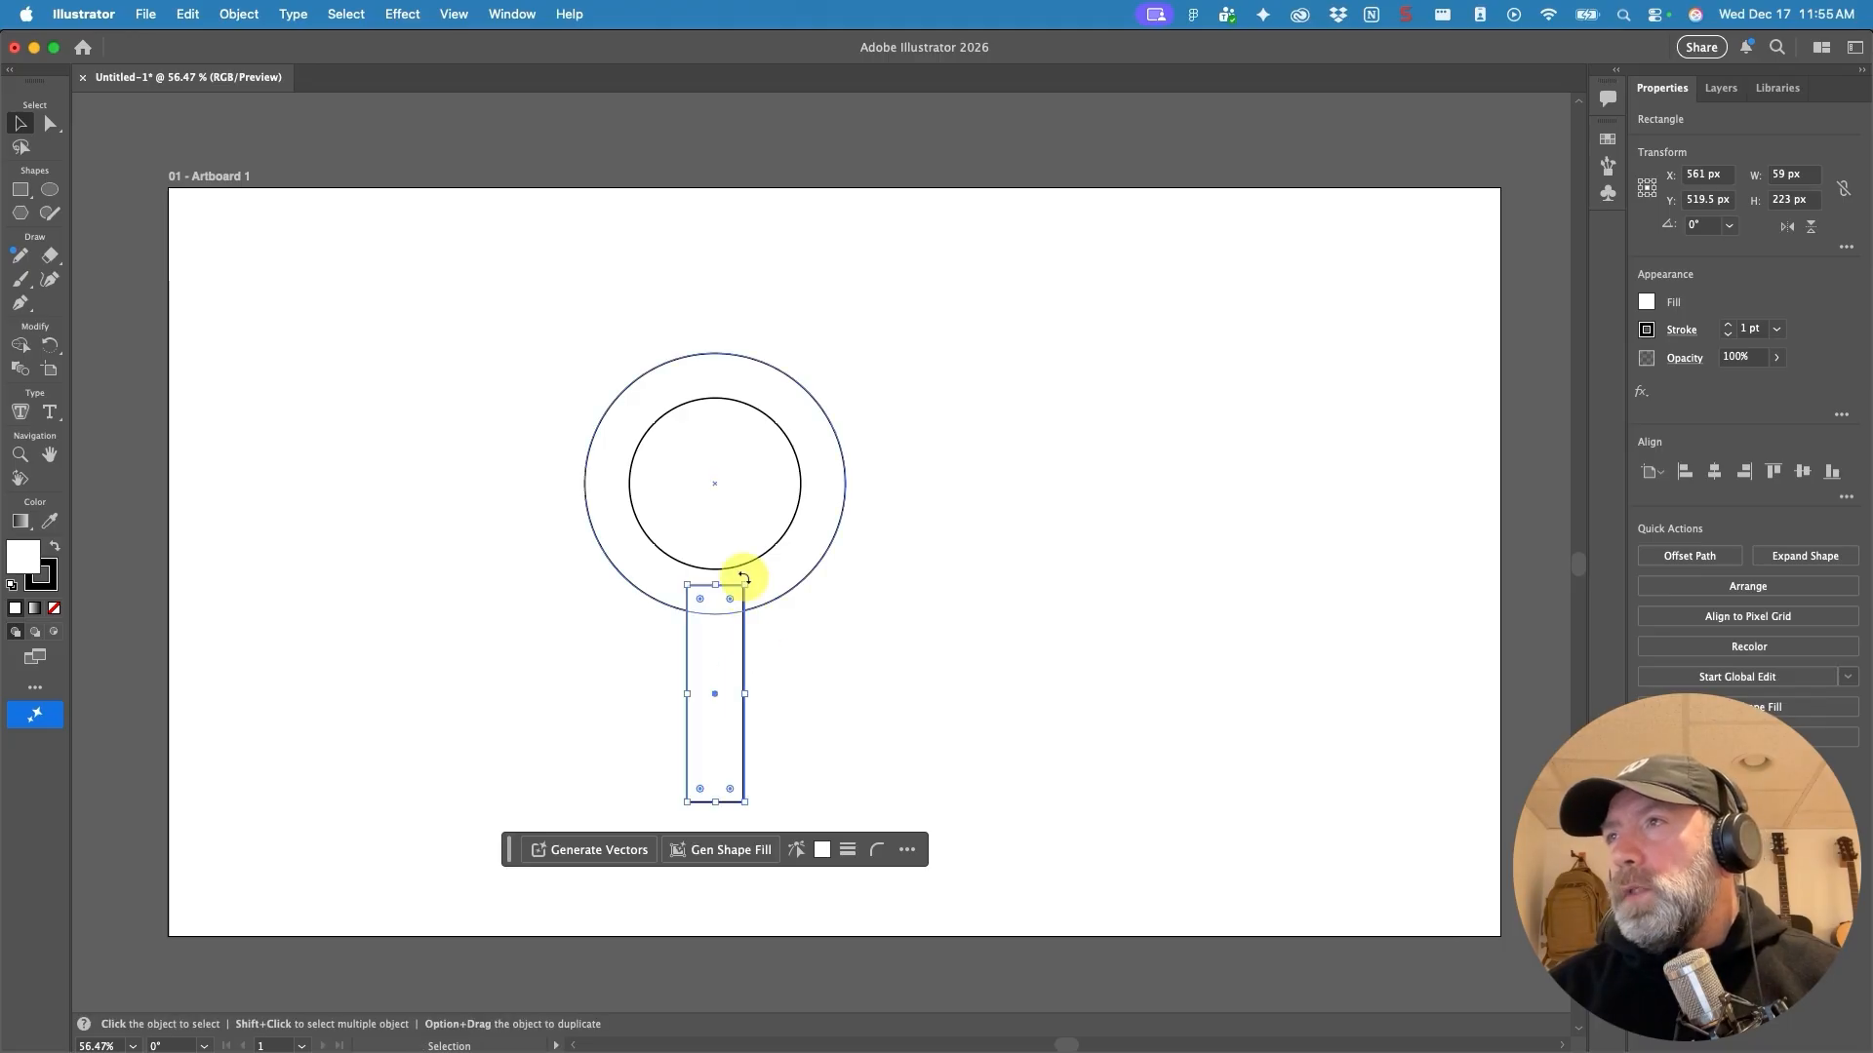
left_click_drag(746, 577, 868, 733)
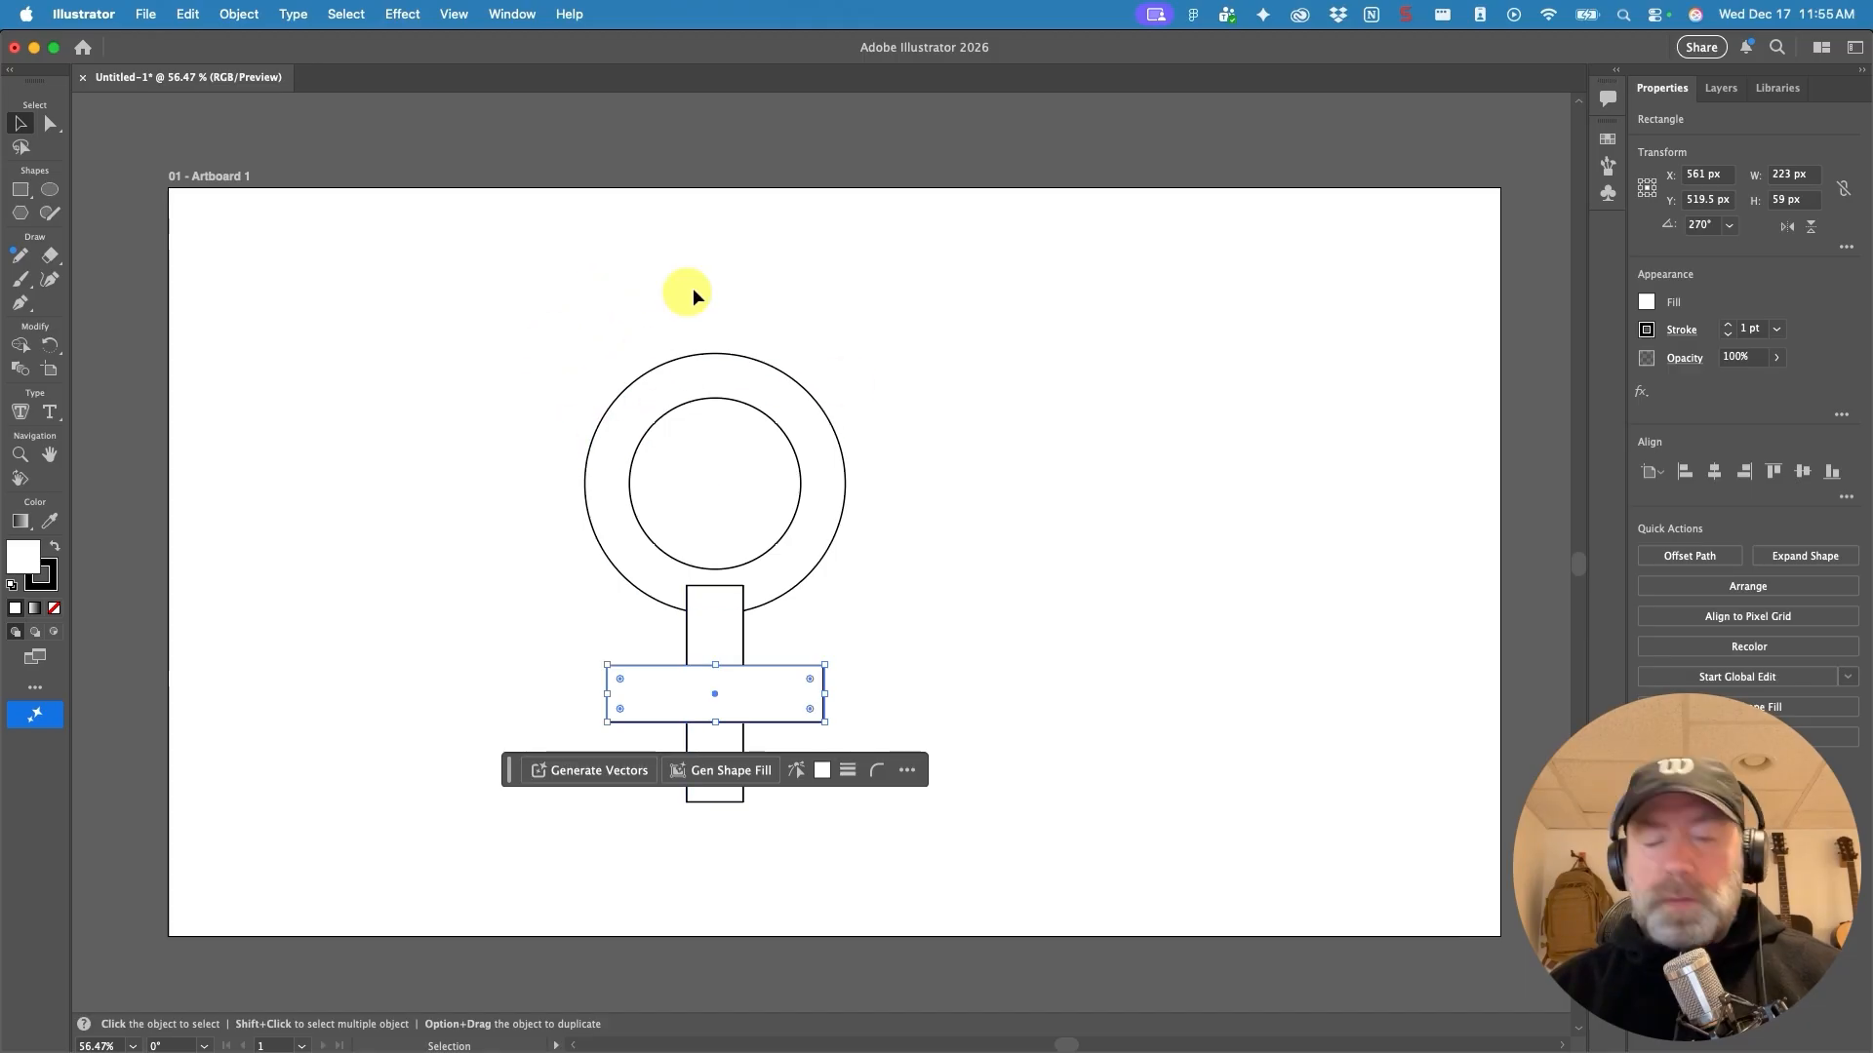
Merge the outer ring and both rectangles with Shape Builder, and delete the inner circle region.
key("super+a")
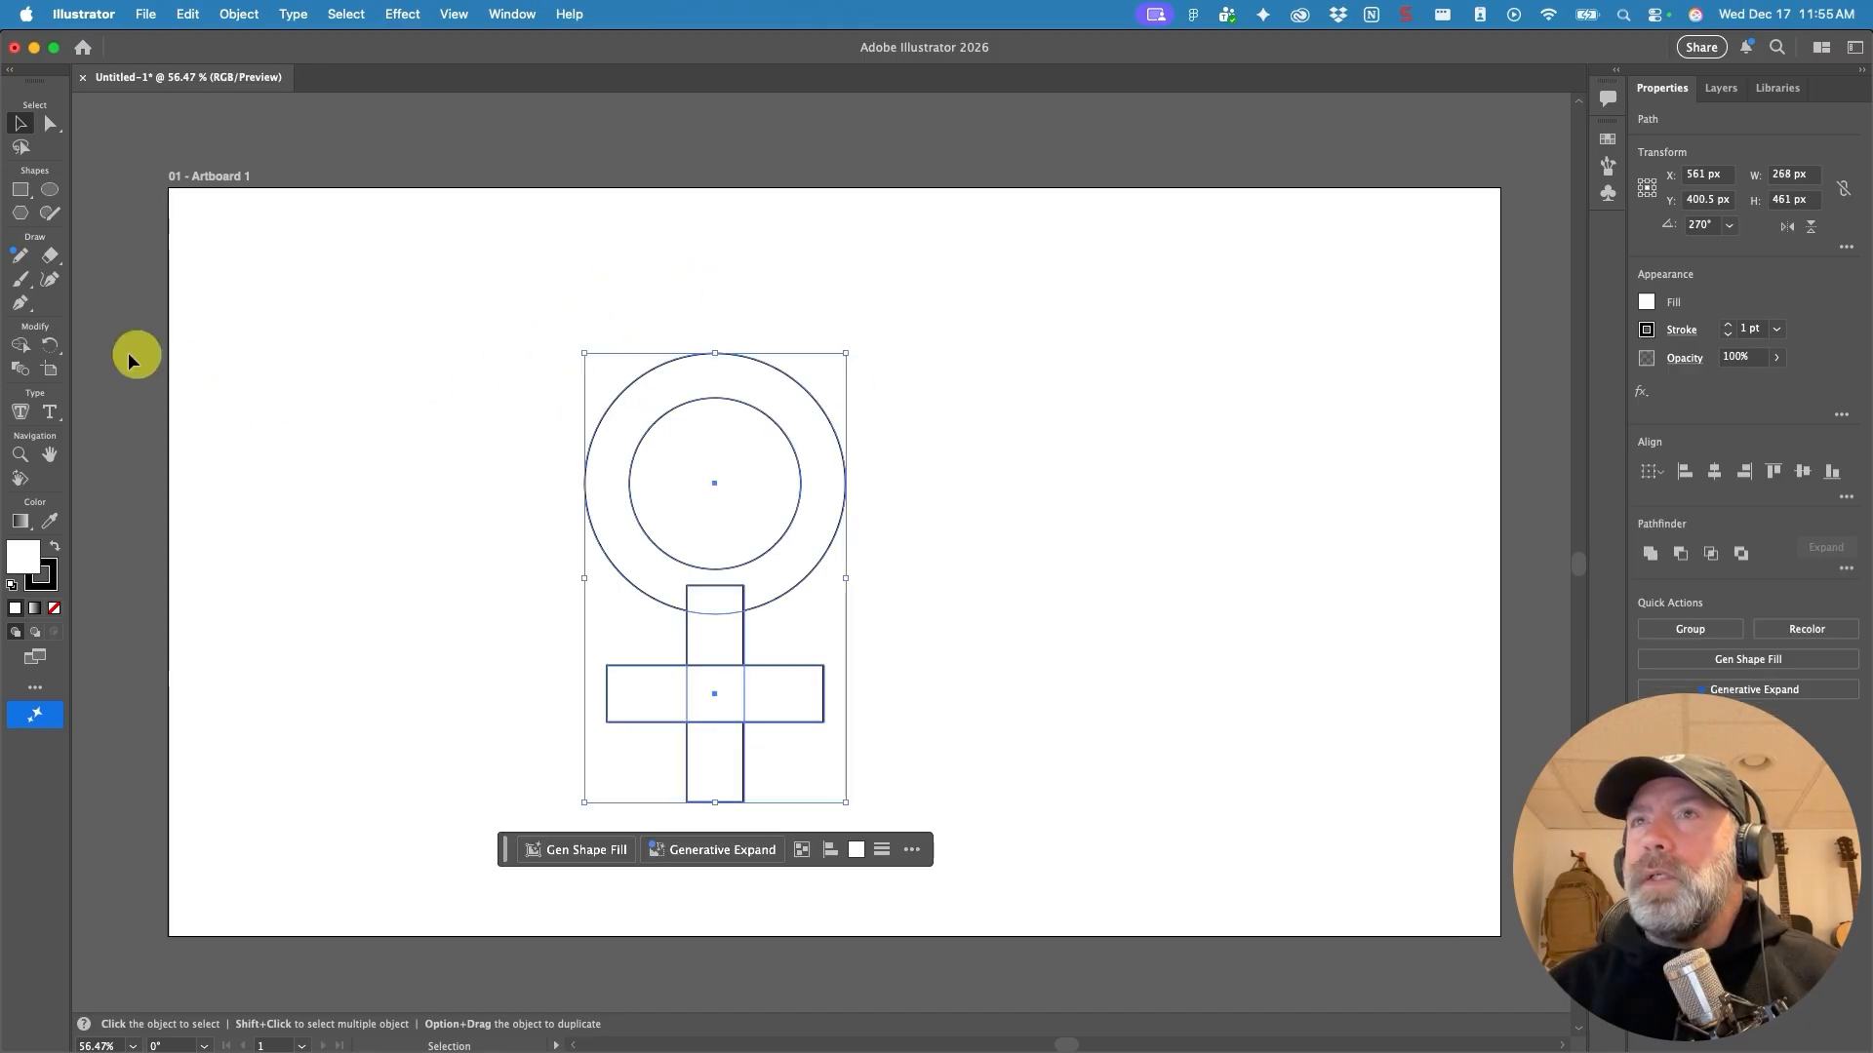
left_click(24, 348)
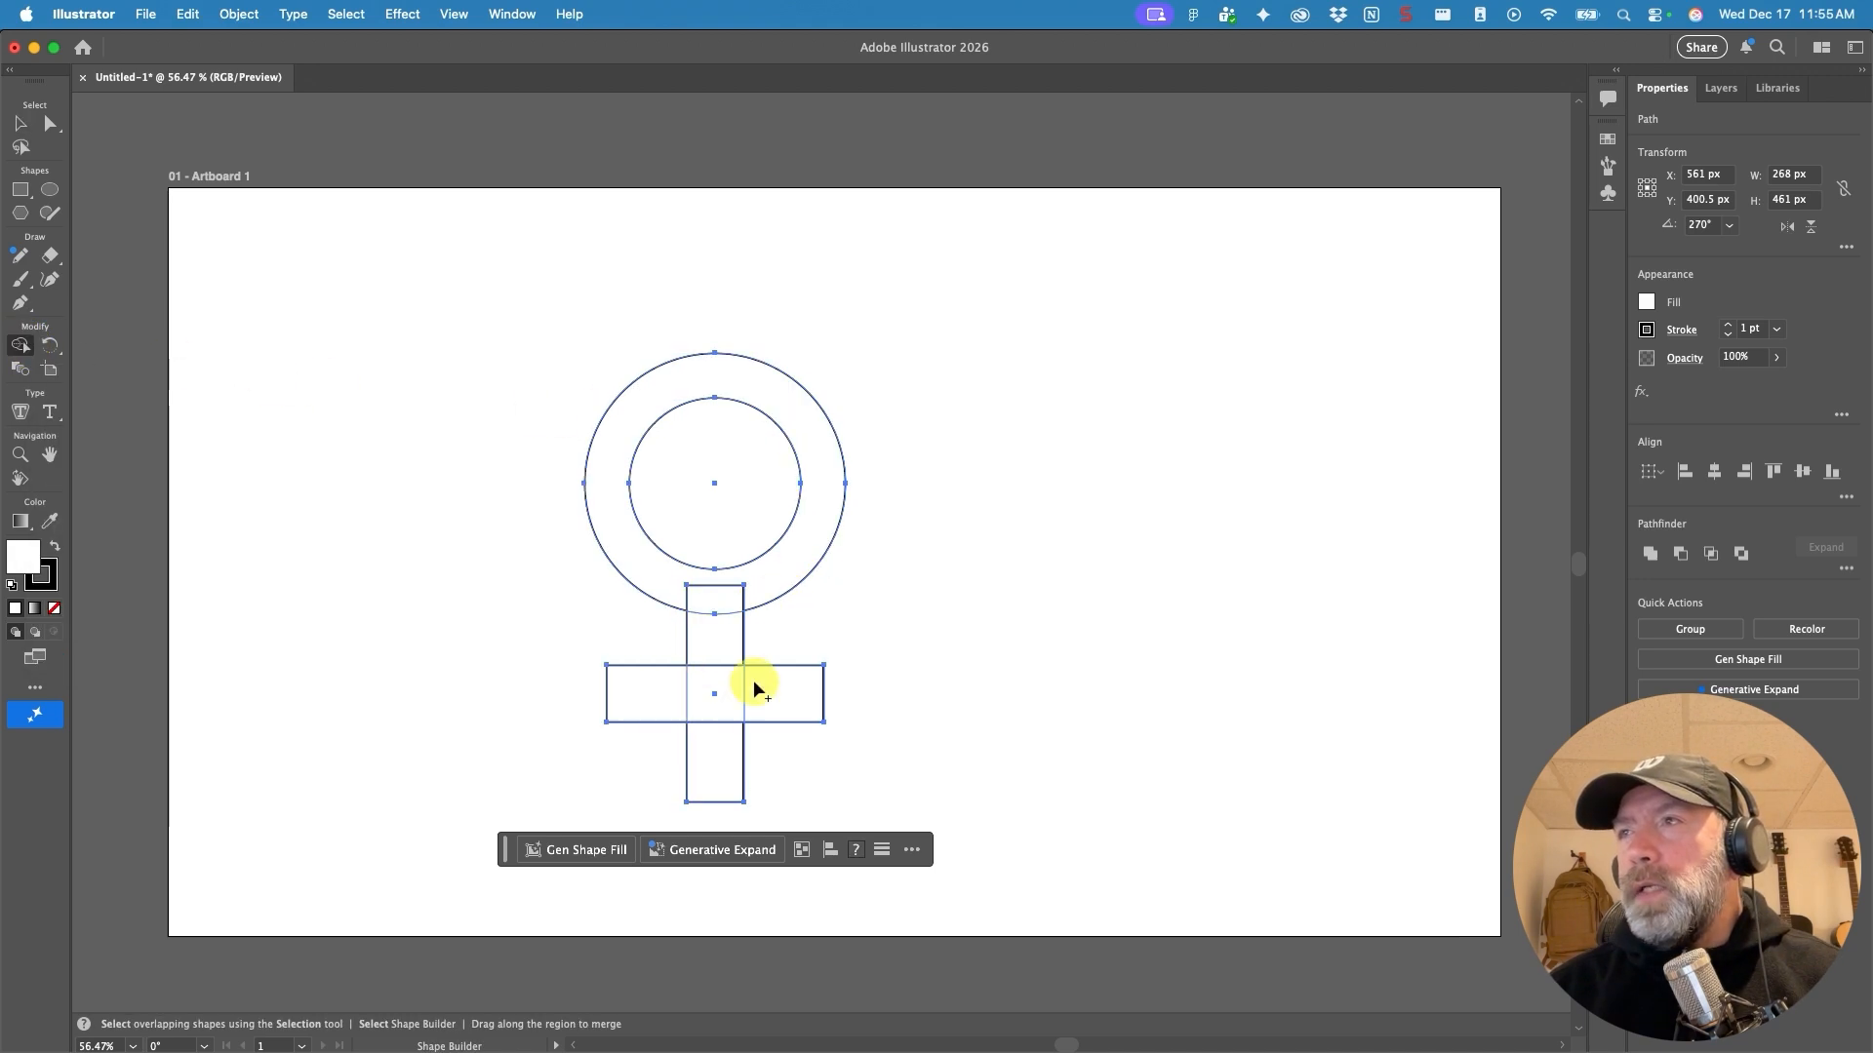
mouse_move(680, 379)
left_mouse_down()
mouse_move(614, 478)
mouse_move(645, 556)
mouse_move(695, 592)
mouse_move(711, 752)
mouse_move(675, 691)
mouse_move(780, 701)
left_mouse_up()
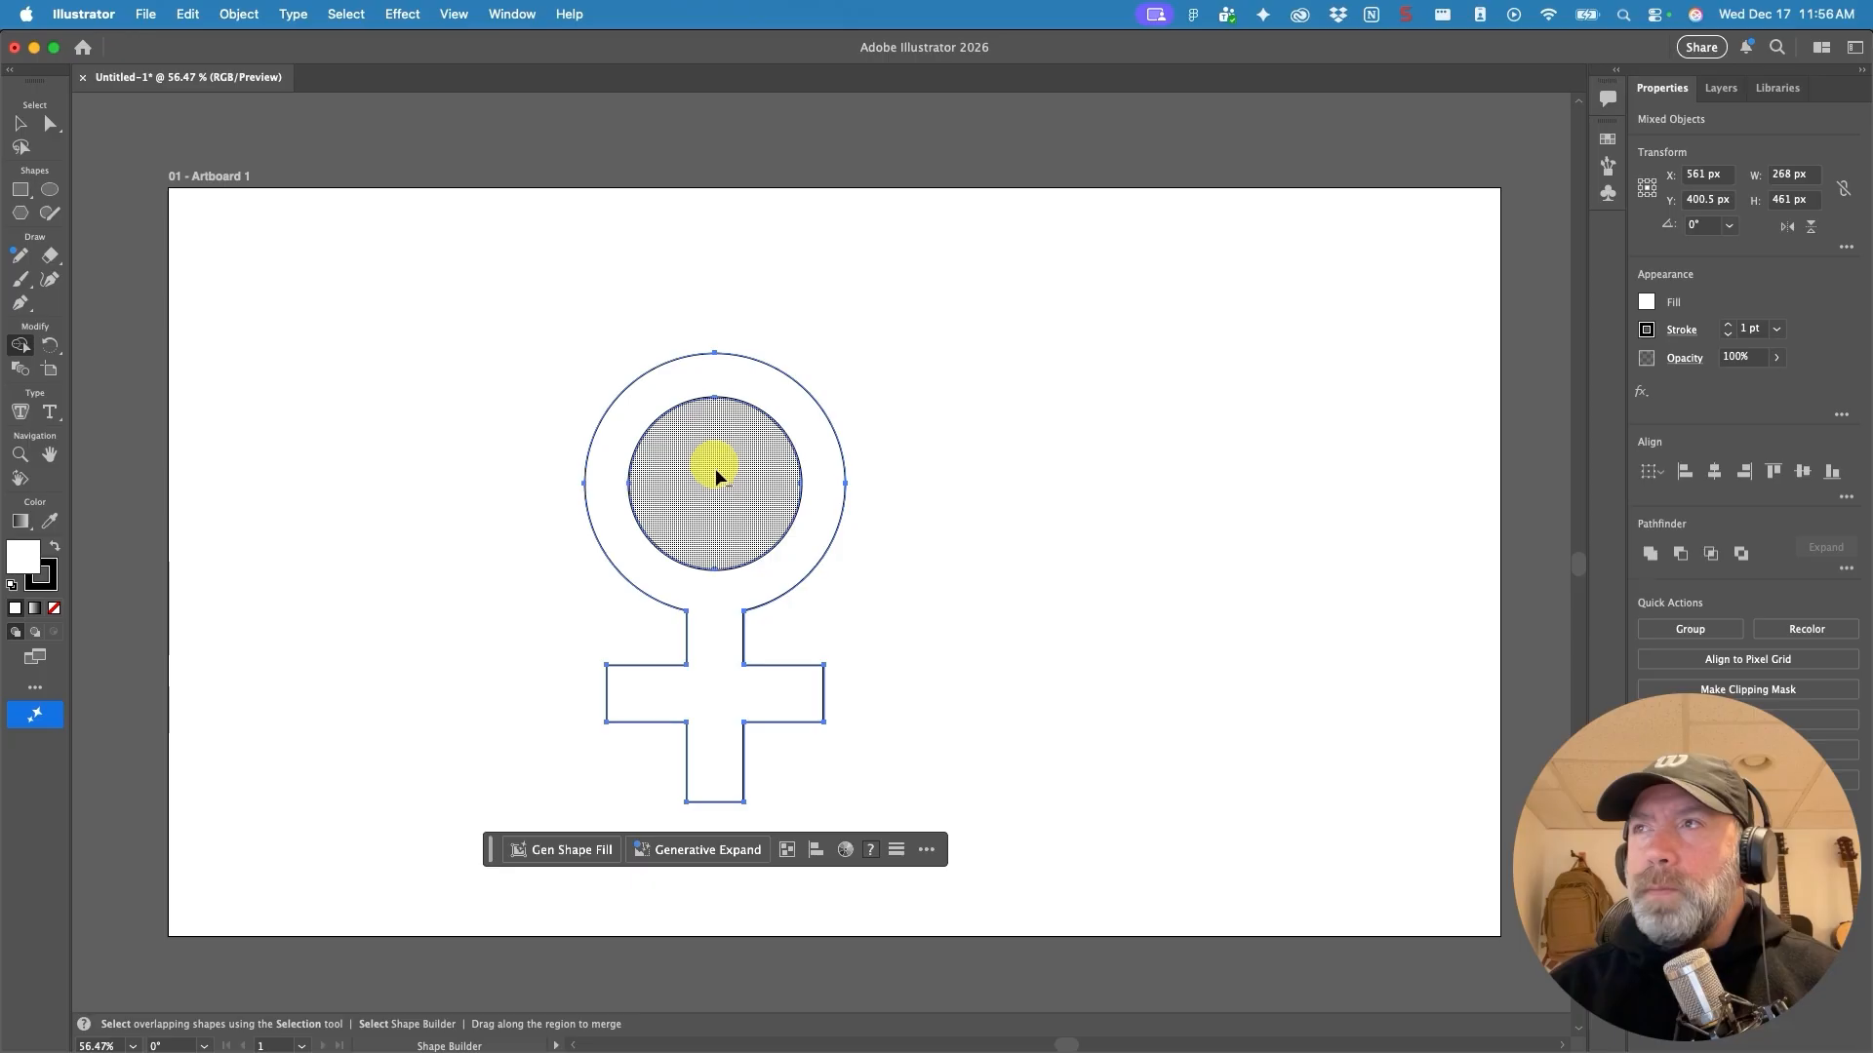
left_click(717, 483, "alt")
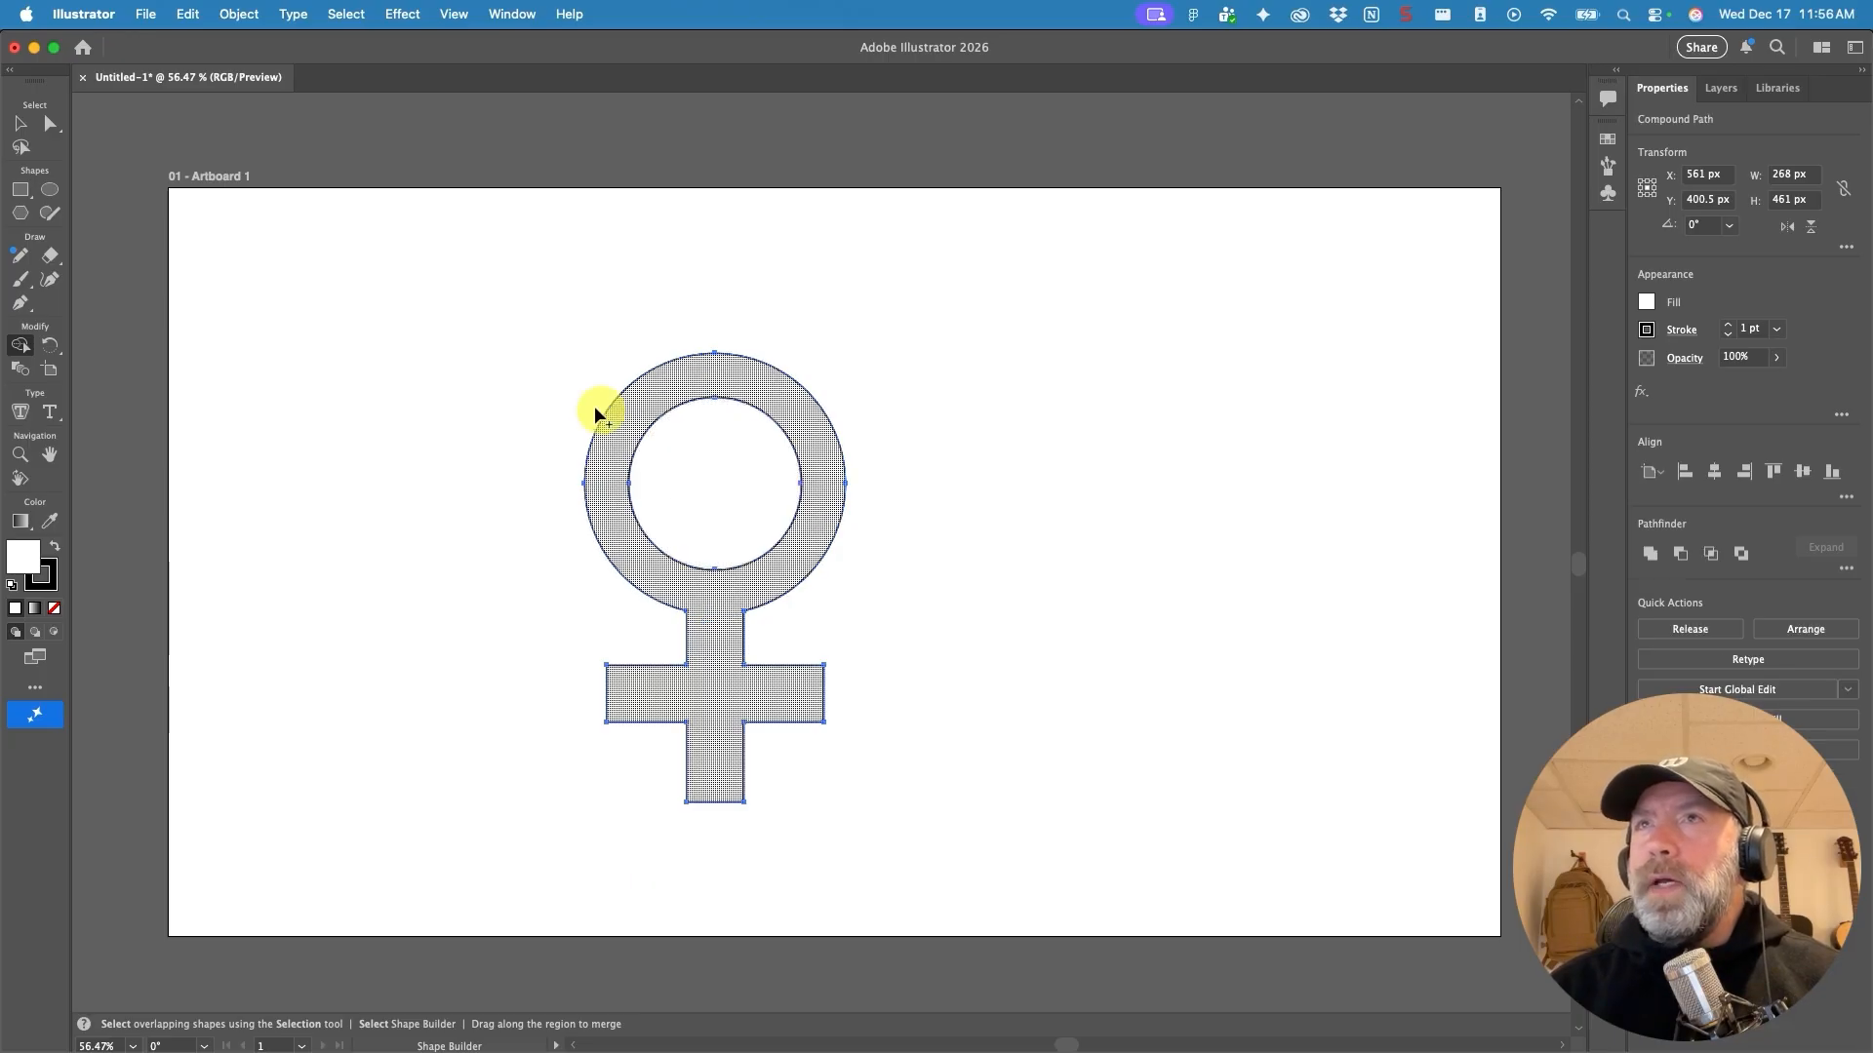
Give the merged symbol a light grey fill and no stroke.
left_click(56, 609)
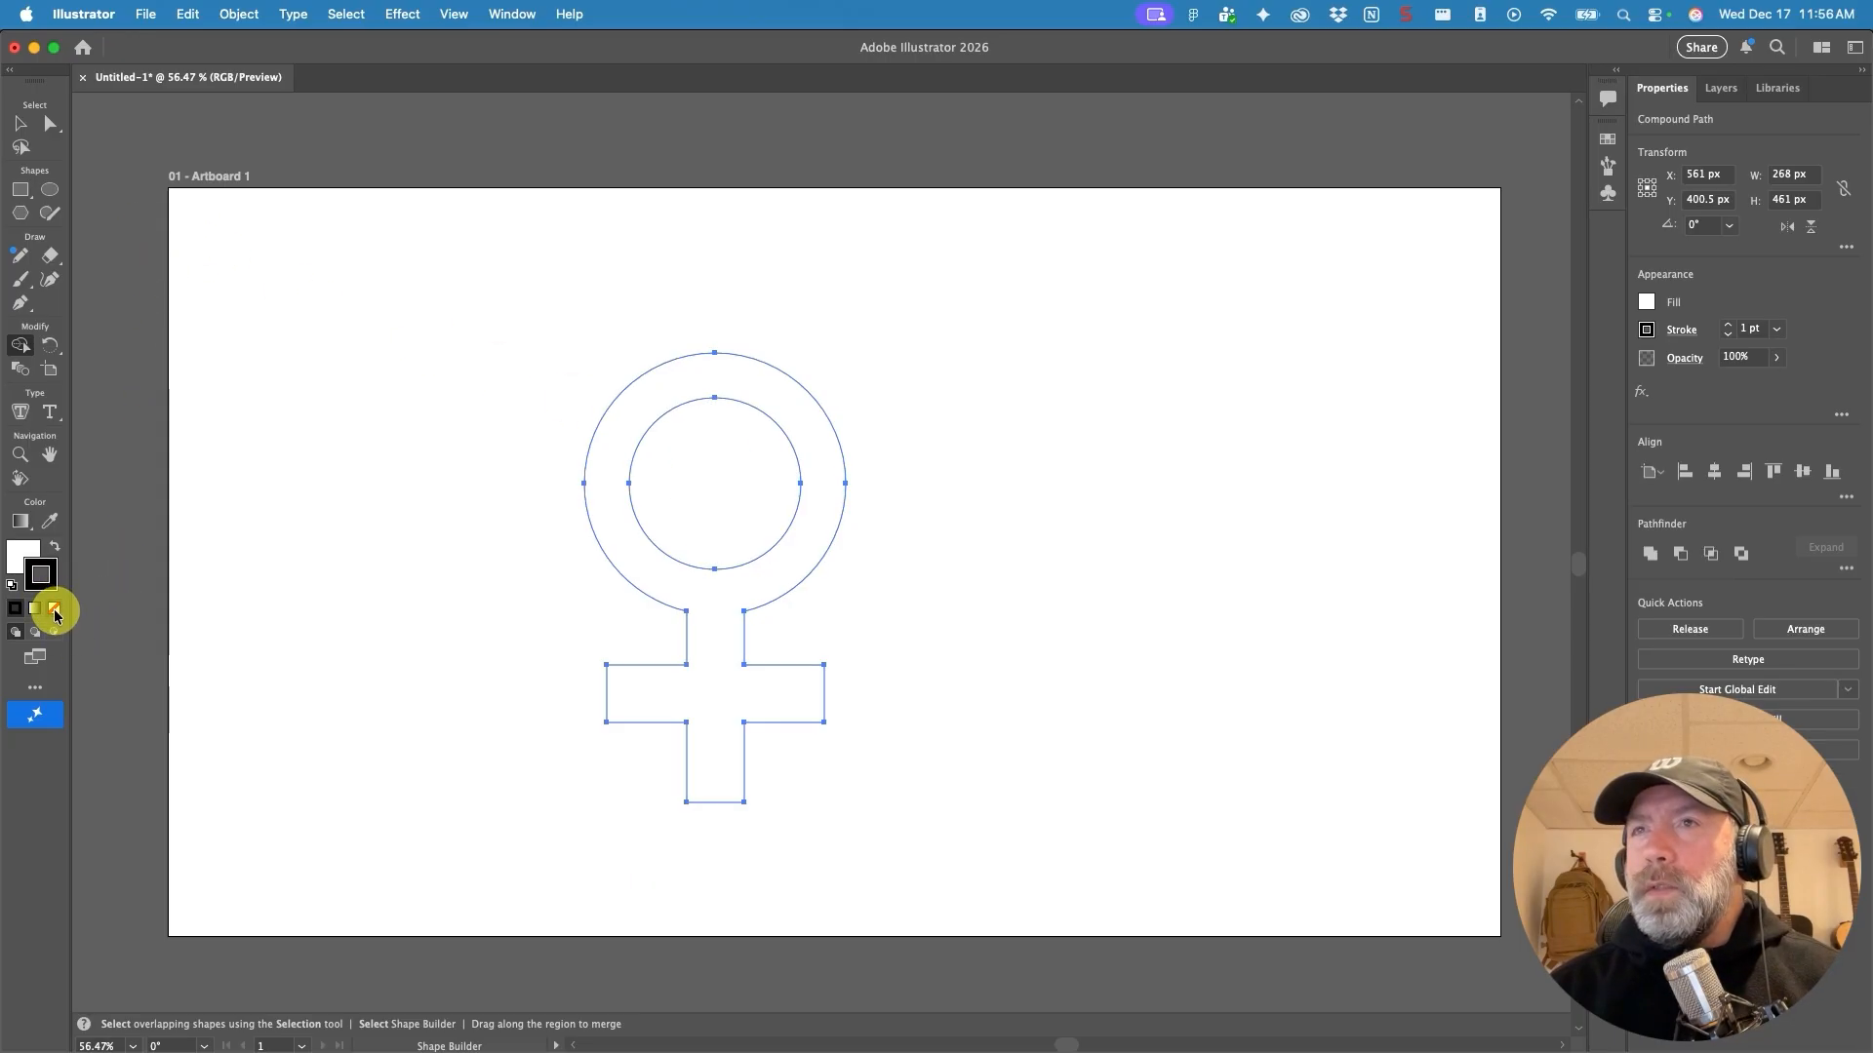
left_click(21, 559)
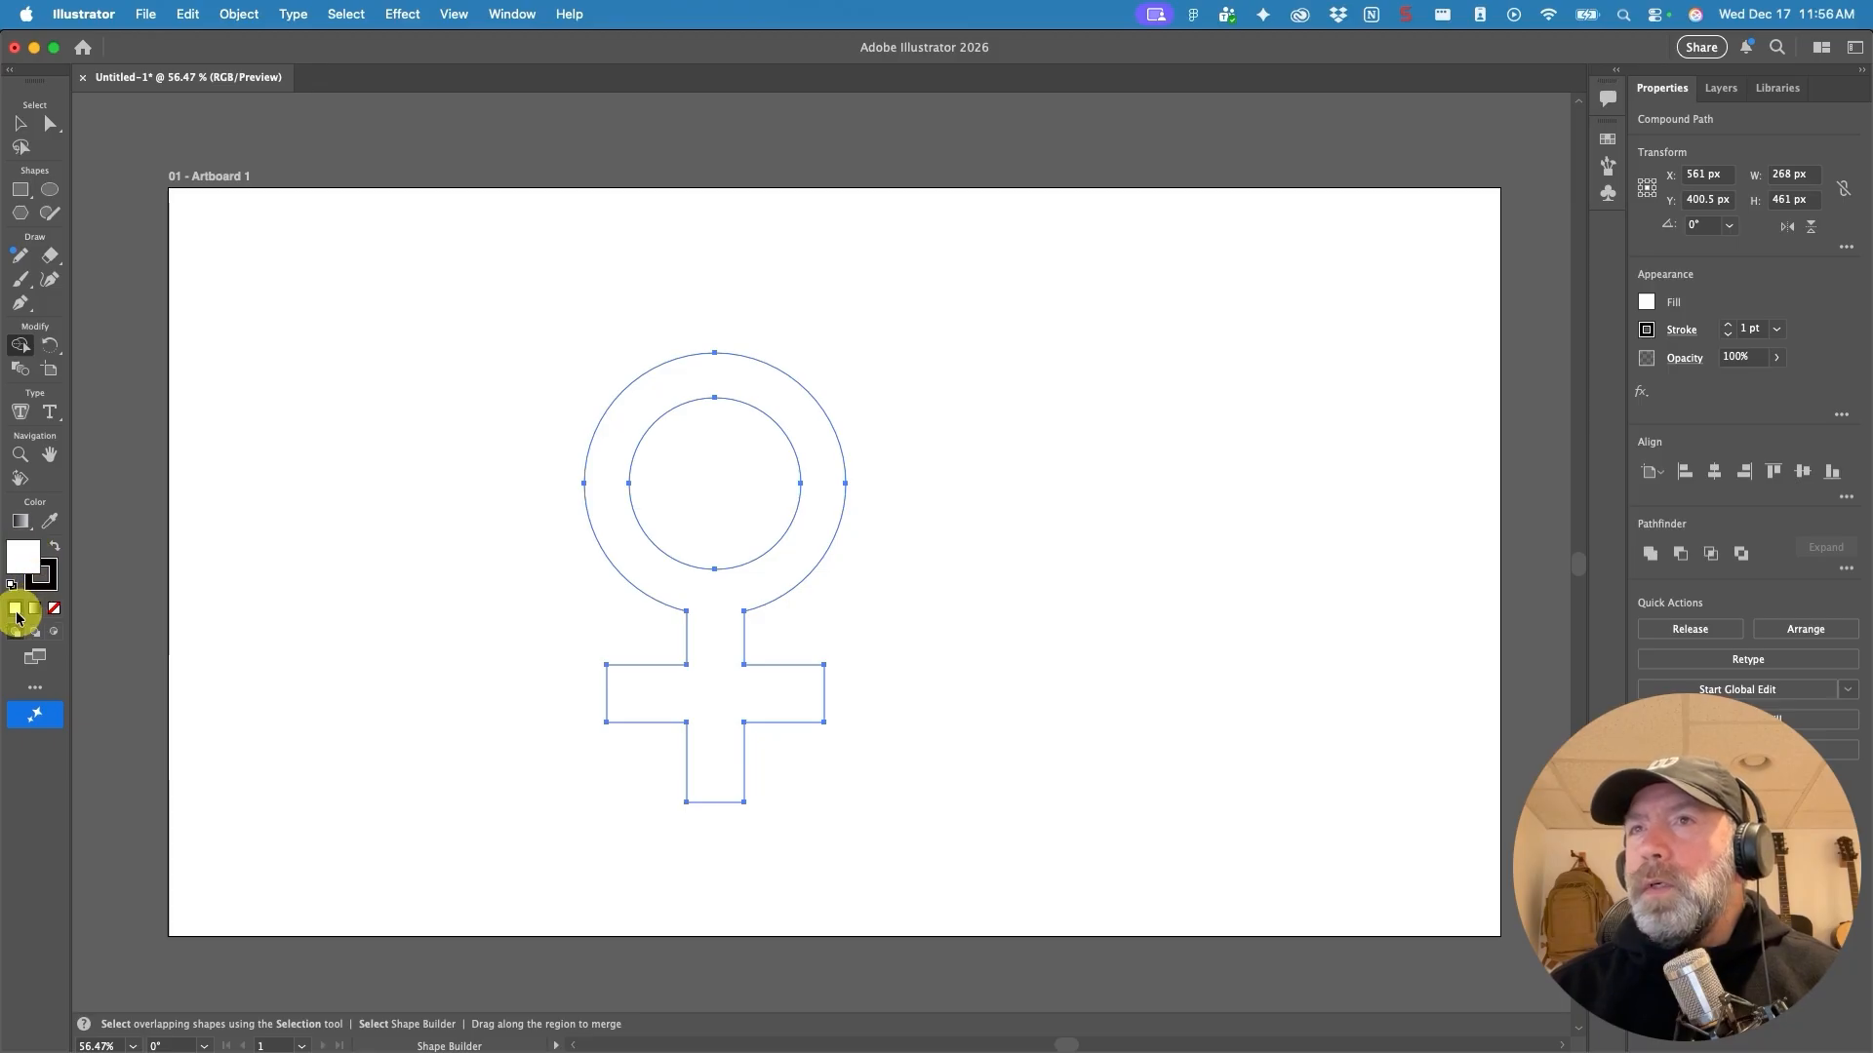
left_click(16, 609)
key("v")
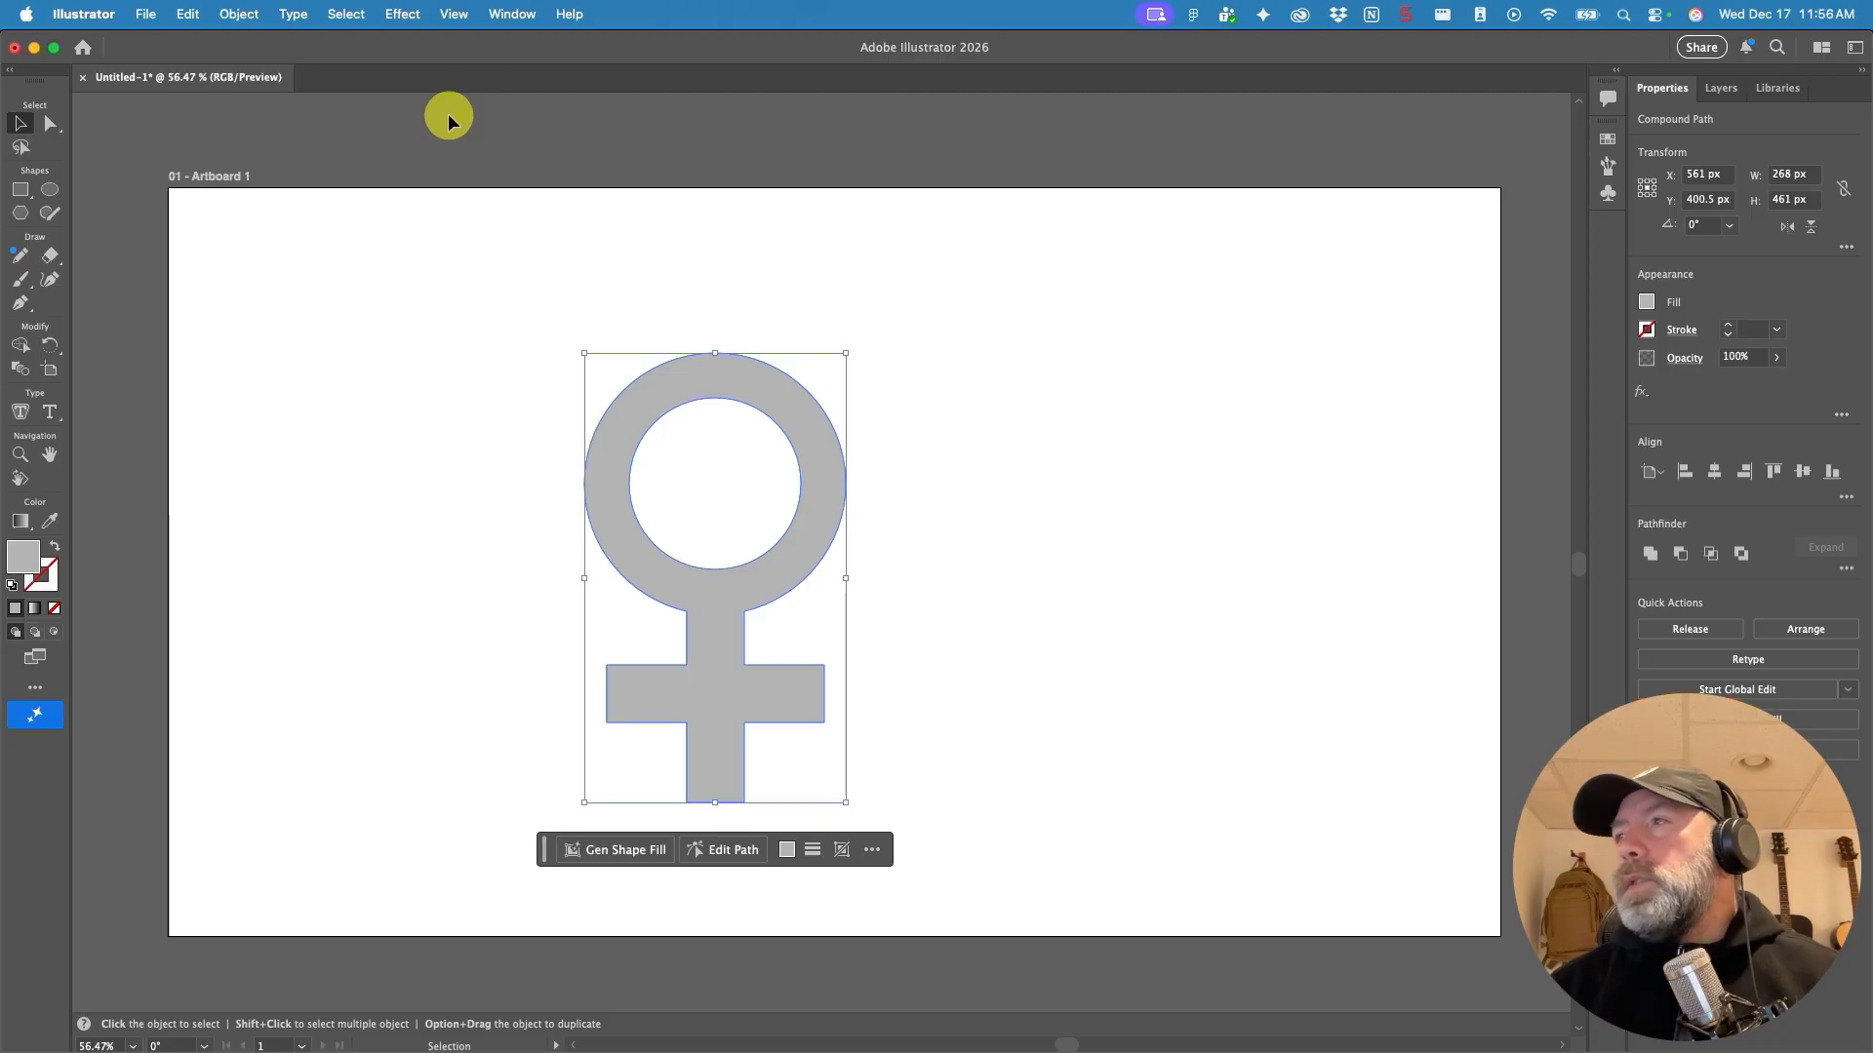
Switch to Affinity and draw a circle in the upper half of the blank page with the Ellipse Tool.
key("a")
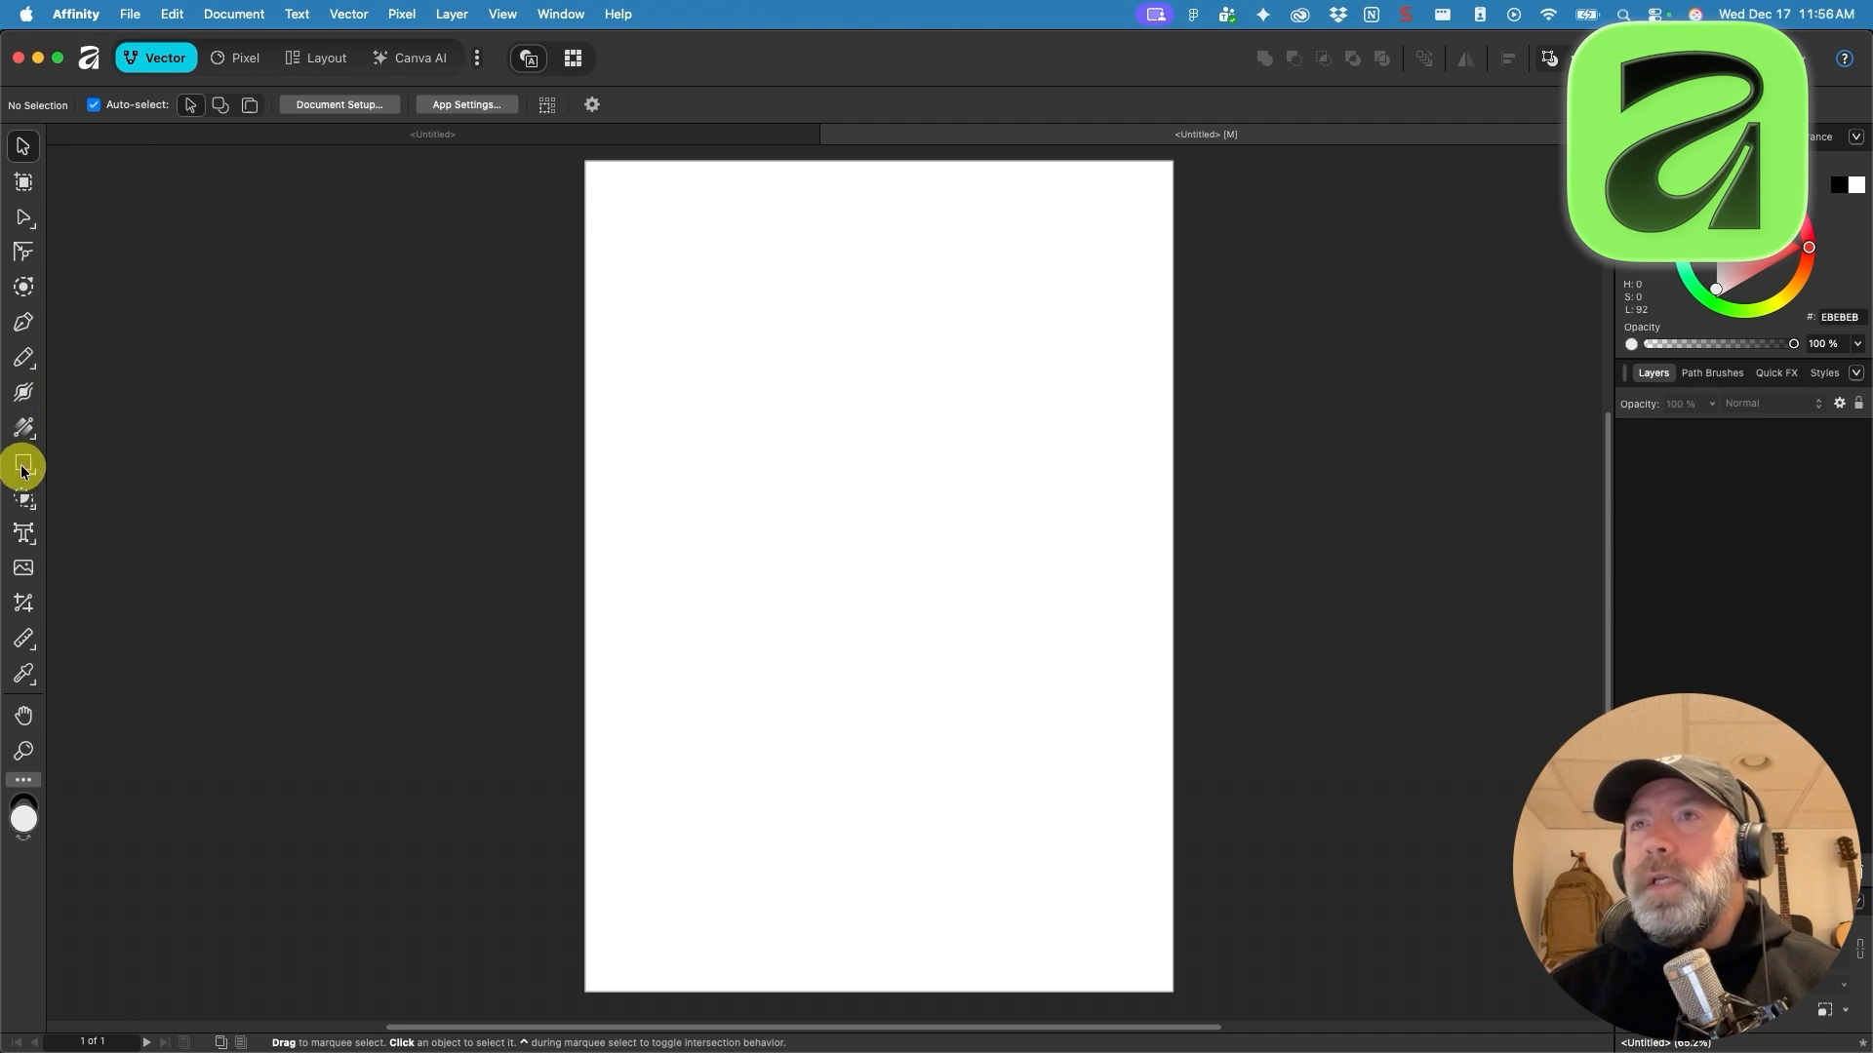
left_click(22, 472)
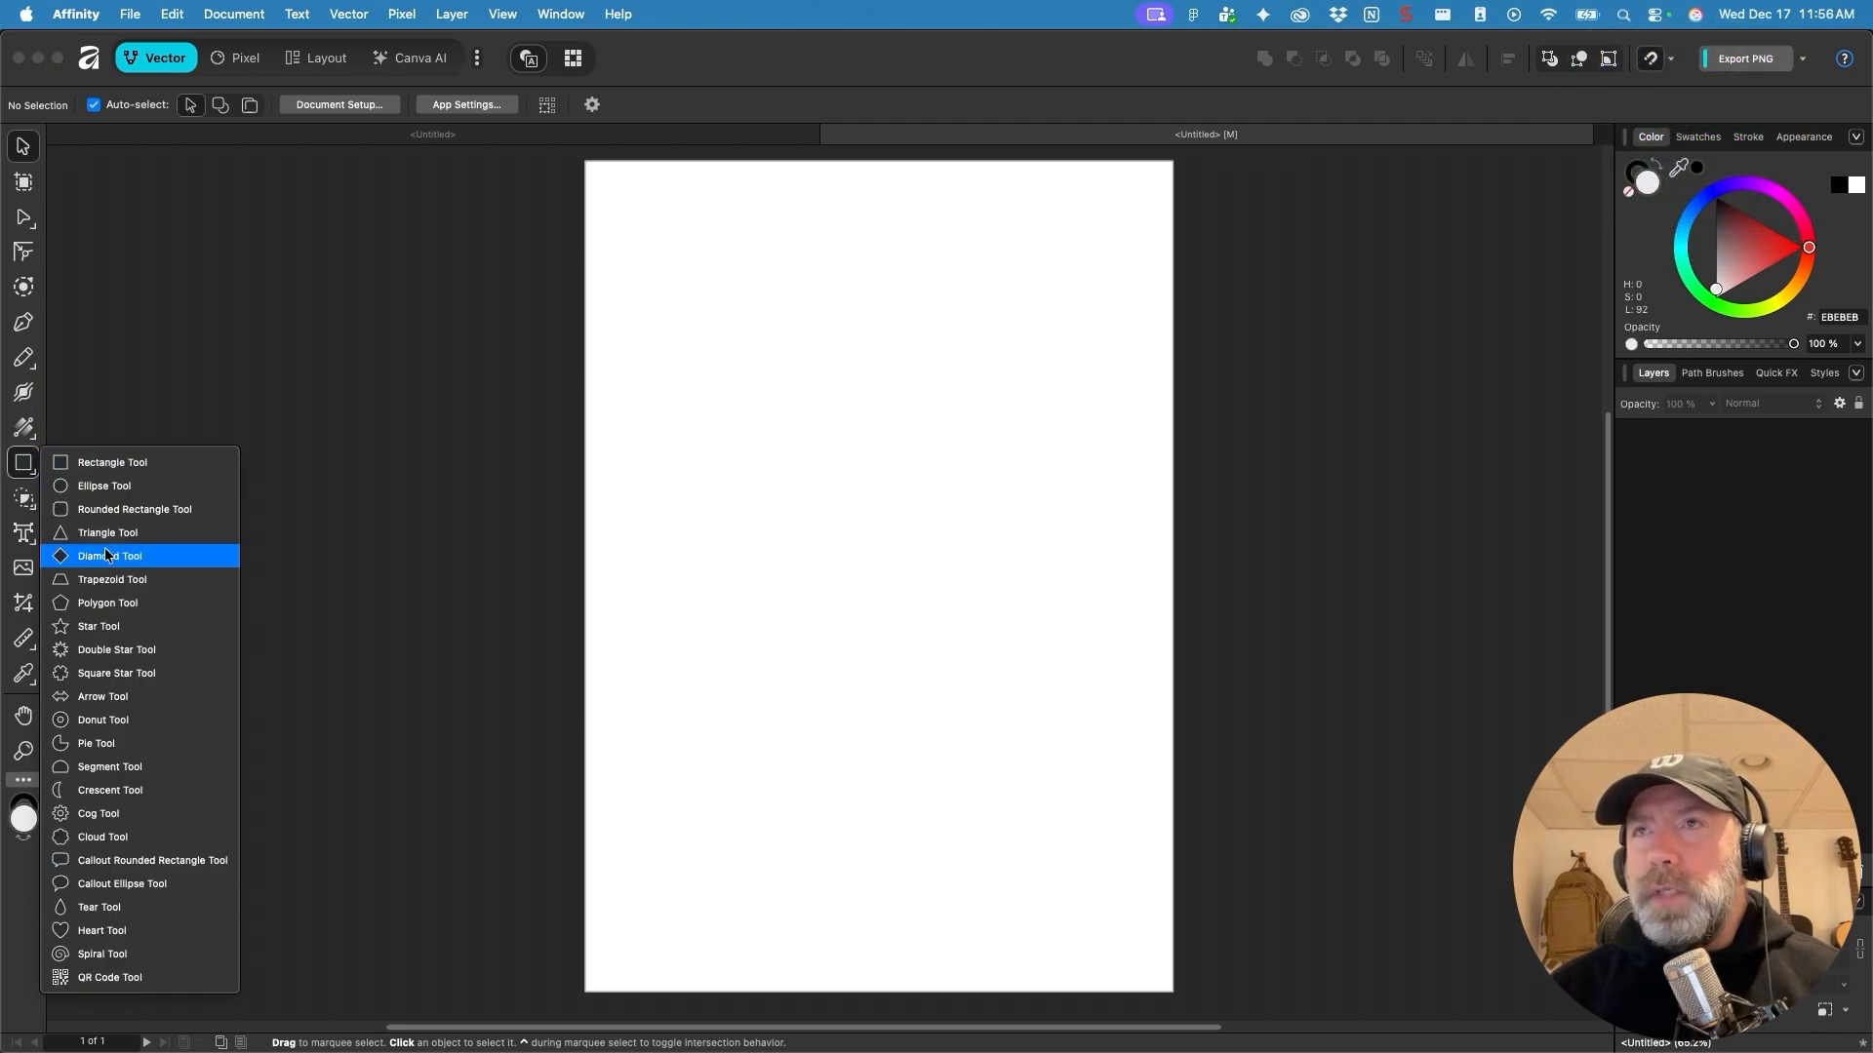
left_click(149, 487)
left_click_drag(738, 371, 932, 644)
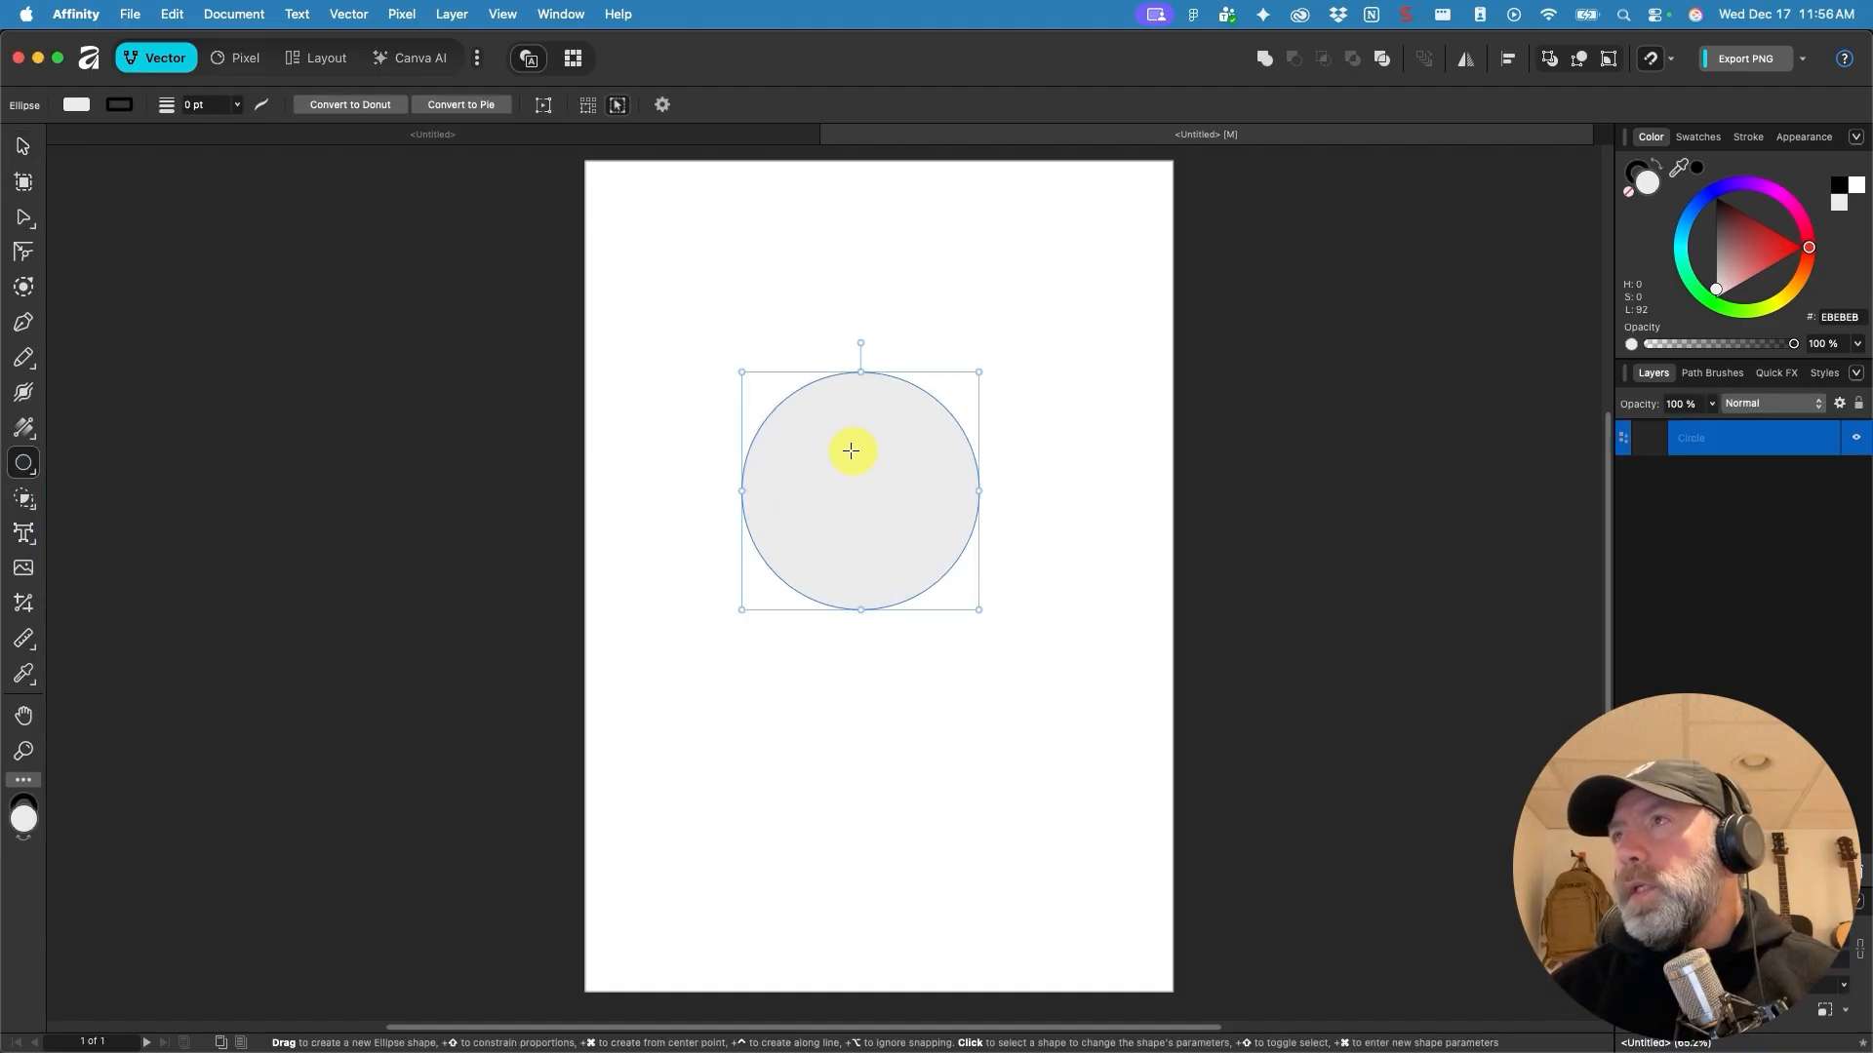
Duplicate the circle in place and scale the copy down from its center to about two thirds of its size.
key("super")
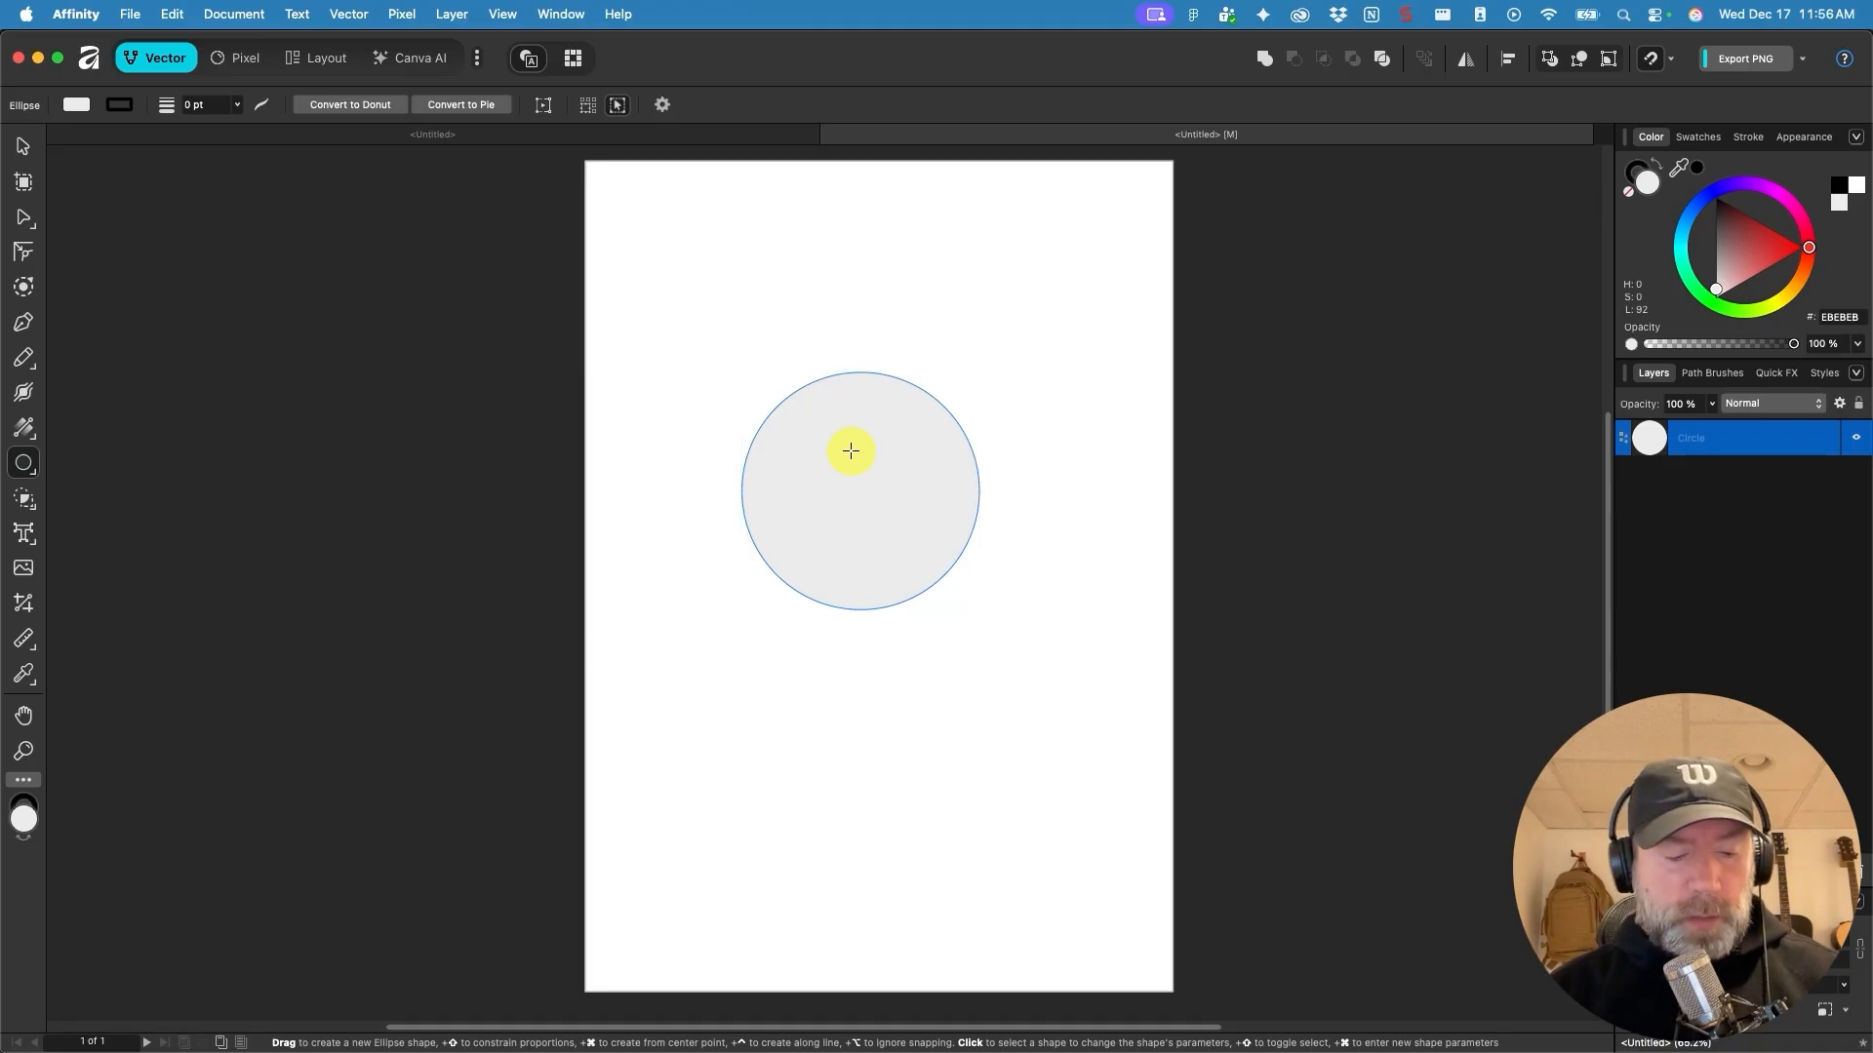
key("super")
key("super+j")
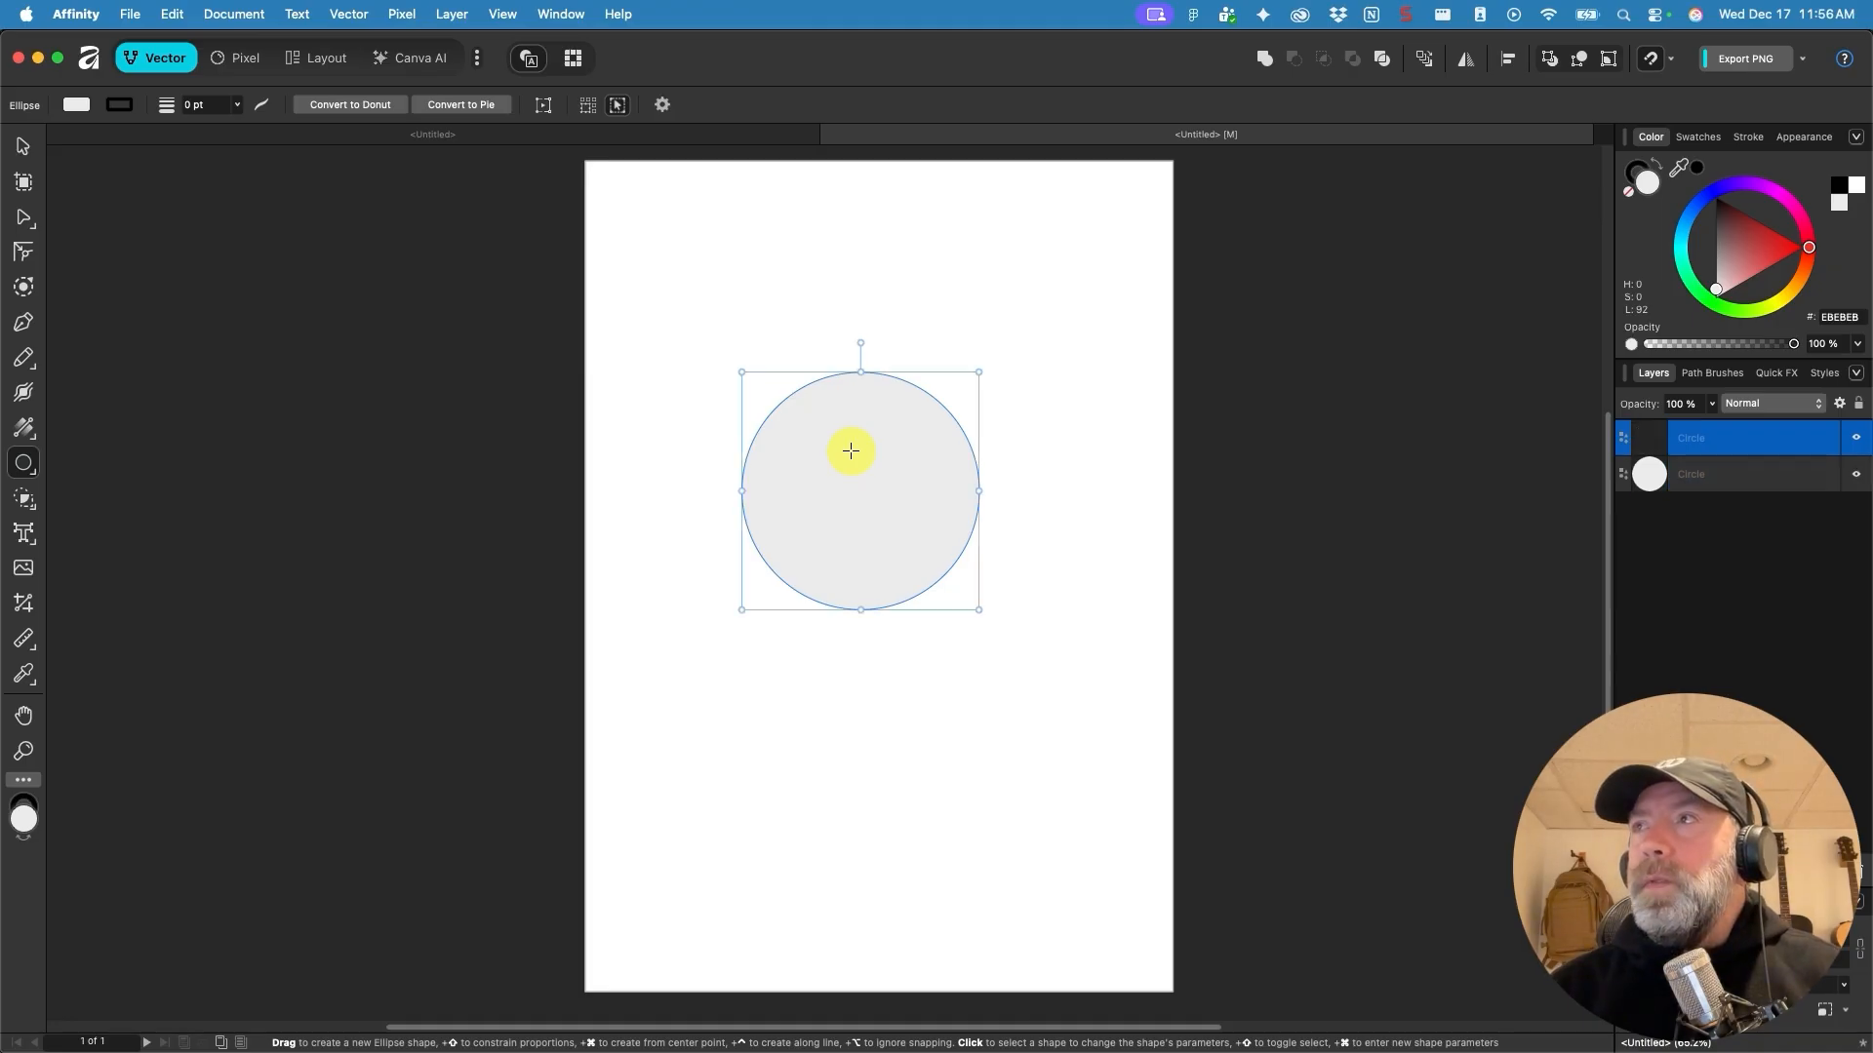
left_click(22, 146)
left_click(895, 473)
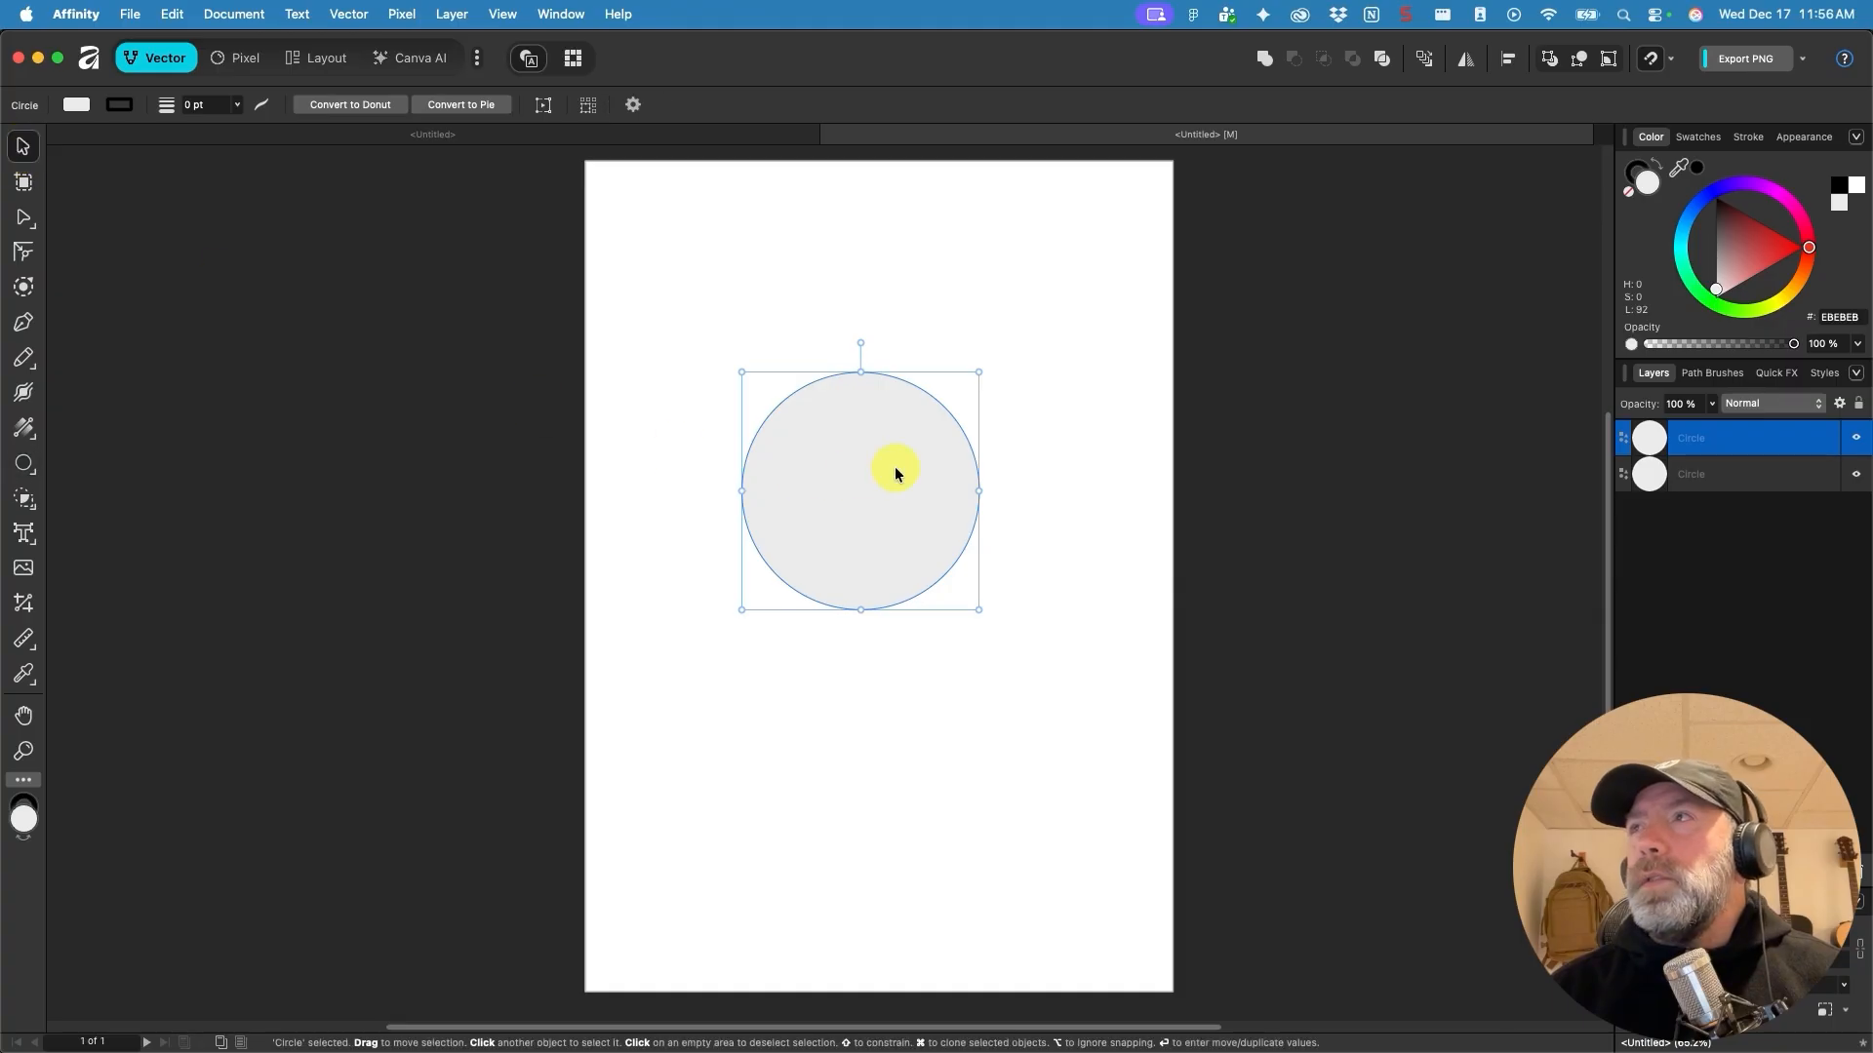
left_click_drag(979, 372, 945, 411)
key("super+z")
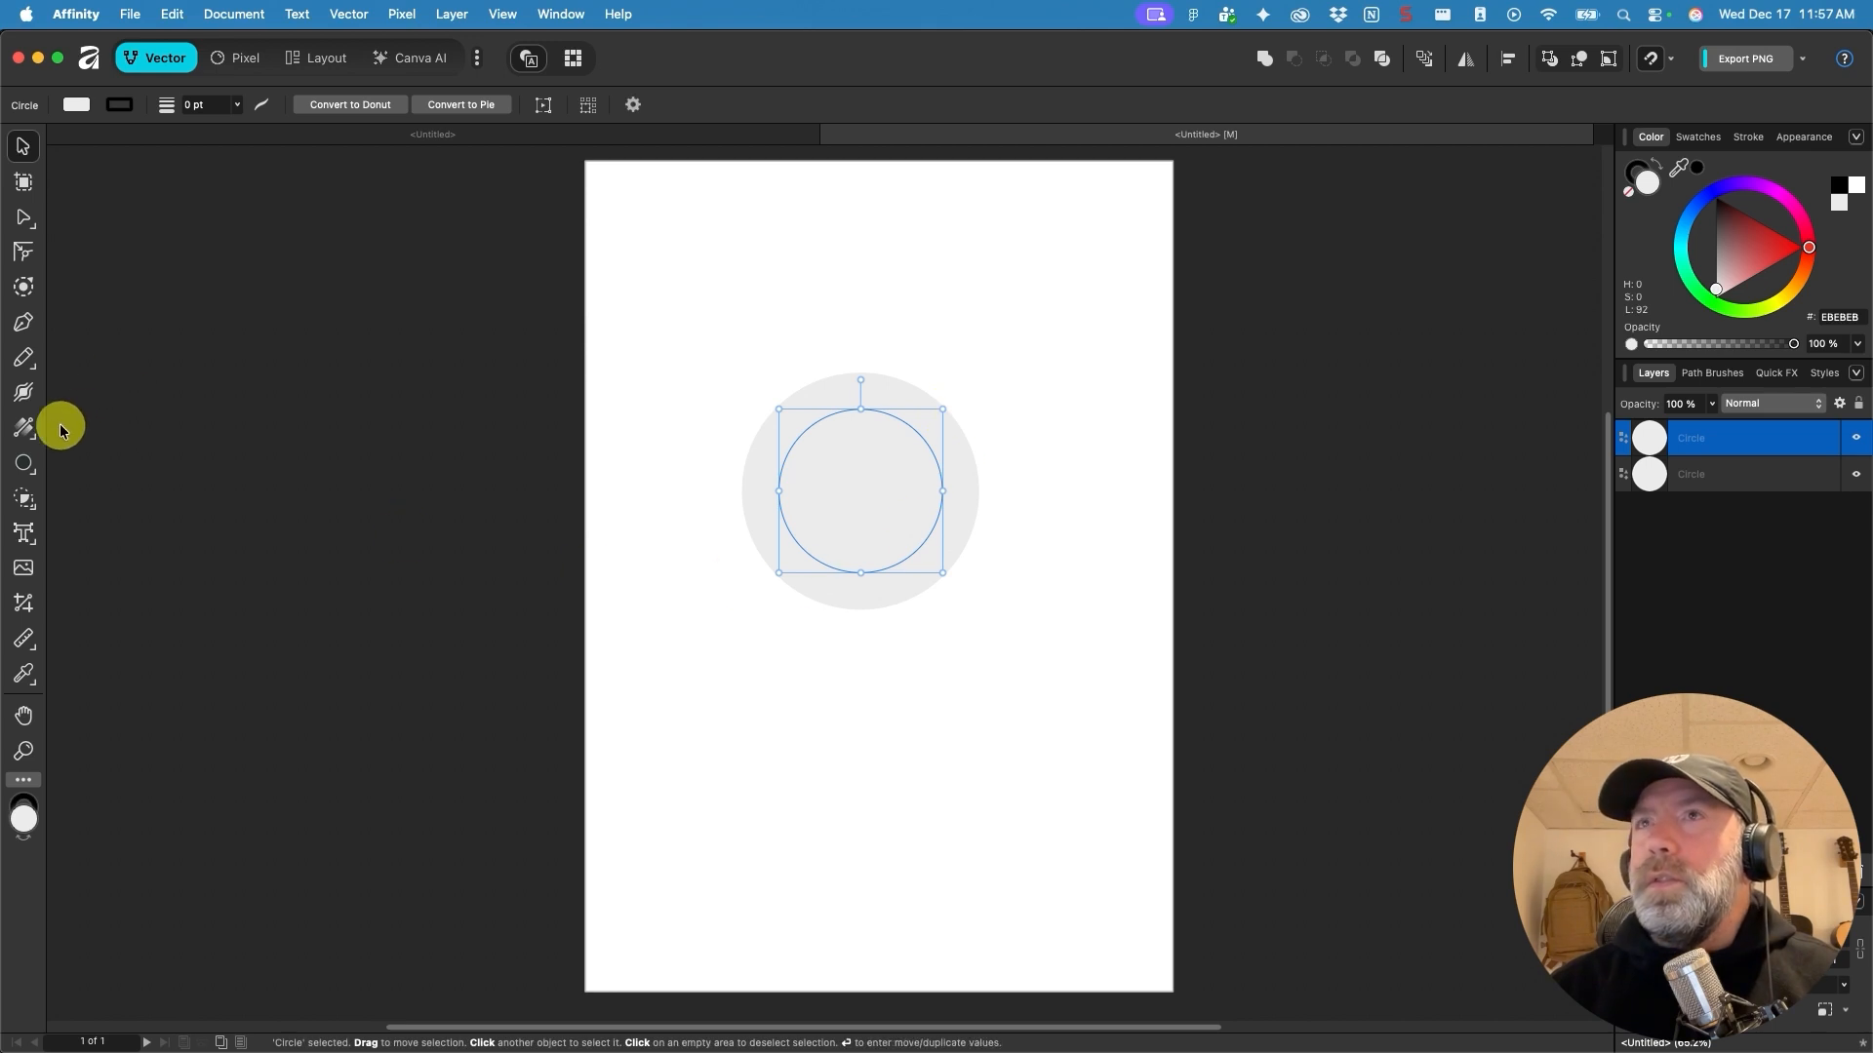
Draw a narrow vertical rectangle centered on the large circle's lower edge, and cross it with a duplicate rotated 90°.
left_click(18, 473)
left_click(111, 463)
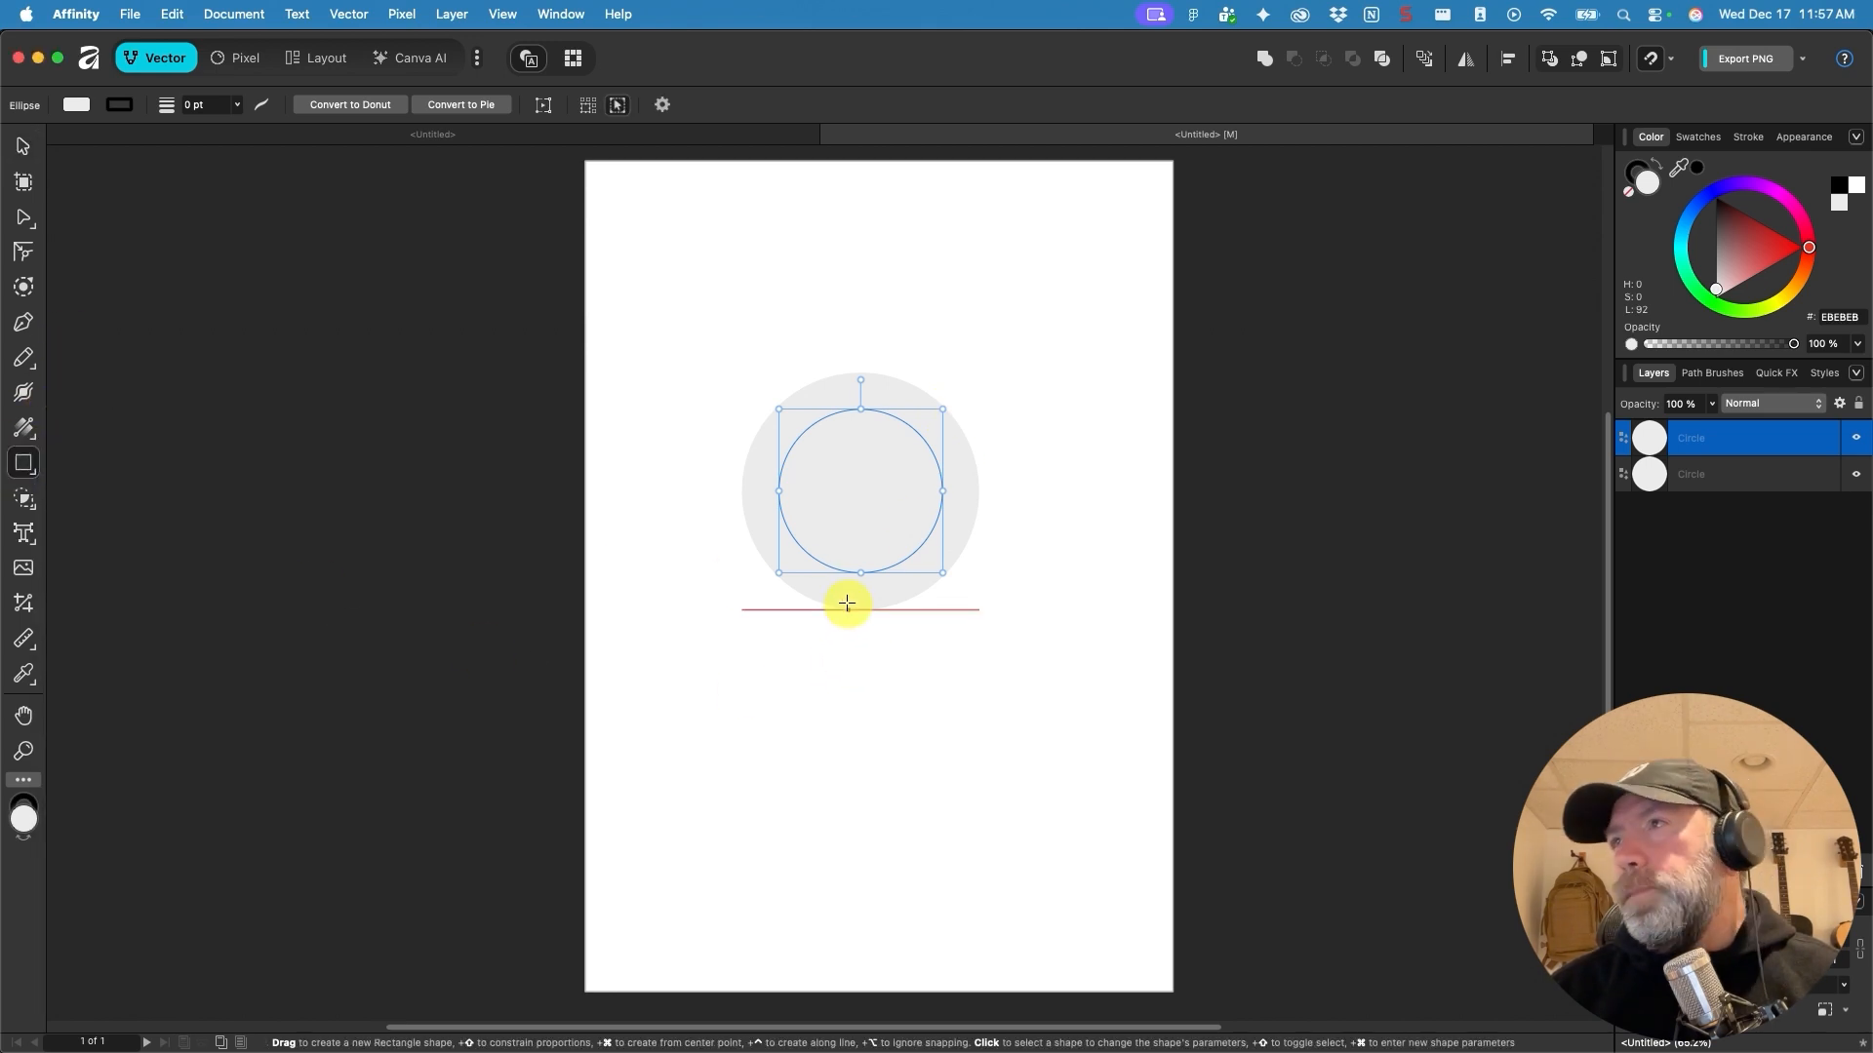
left_click_drag(843, 594, 893, 788)
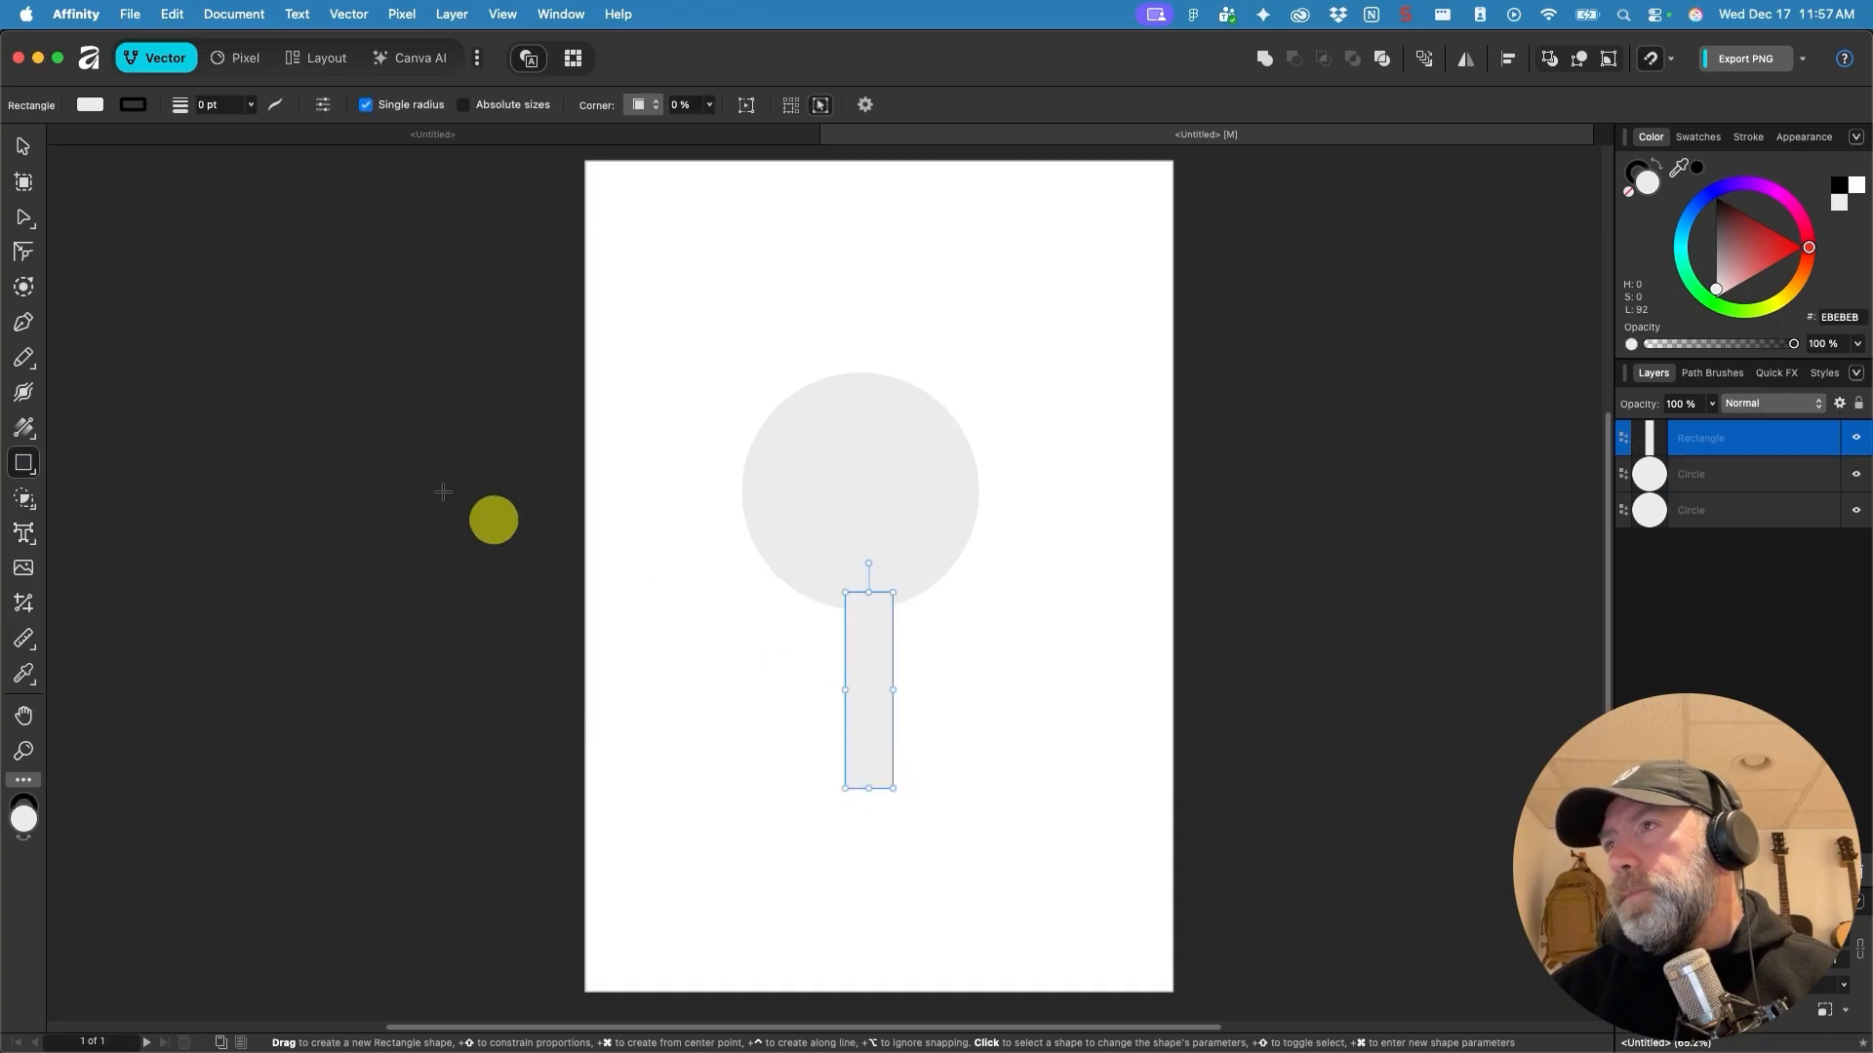
left_click(23, 146)
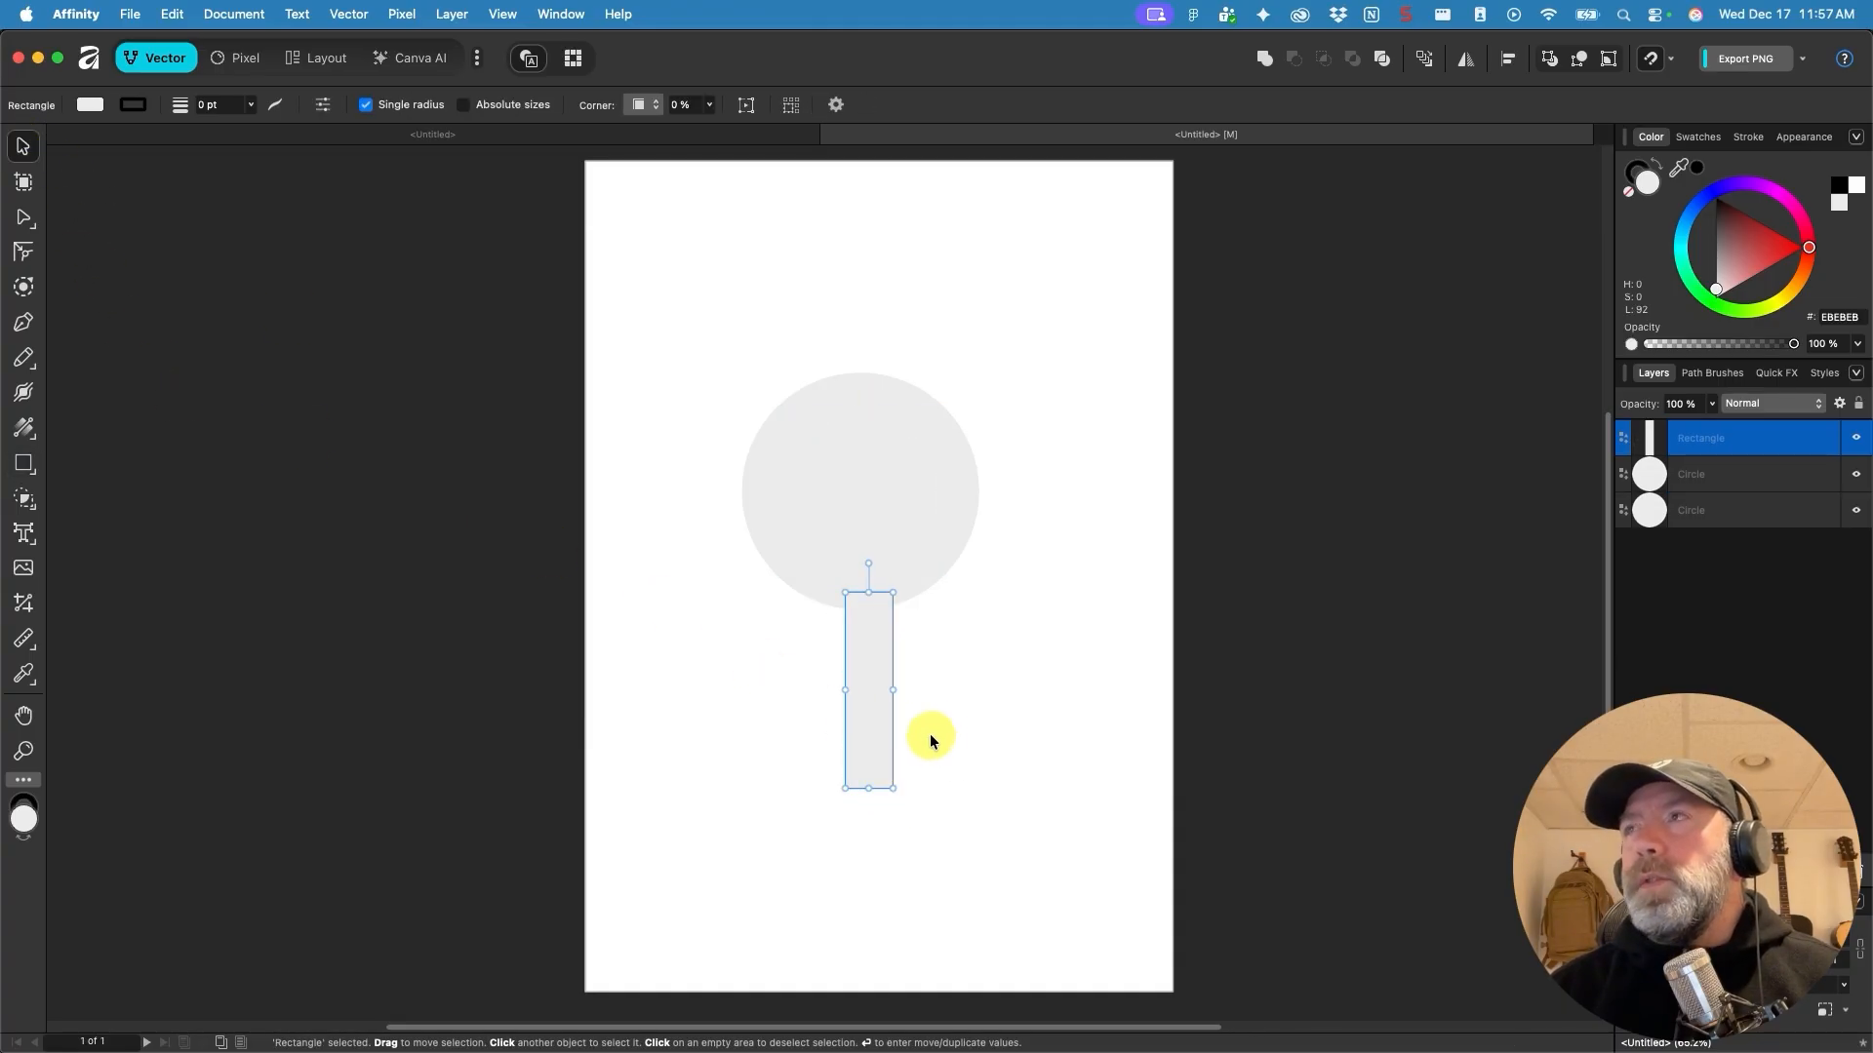
left_click_drag(874, 675, 869, 676)
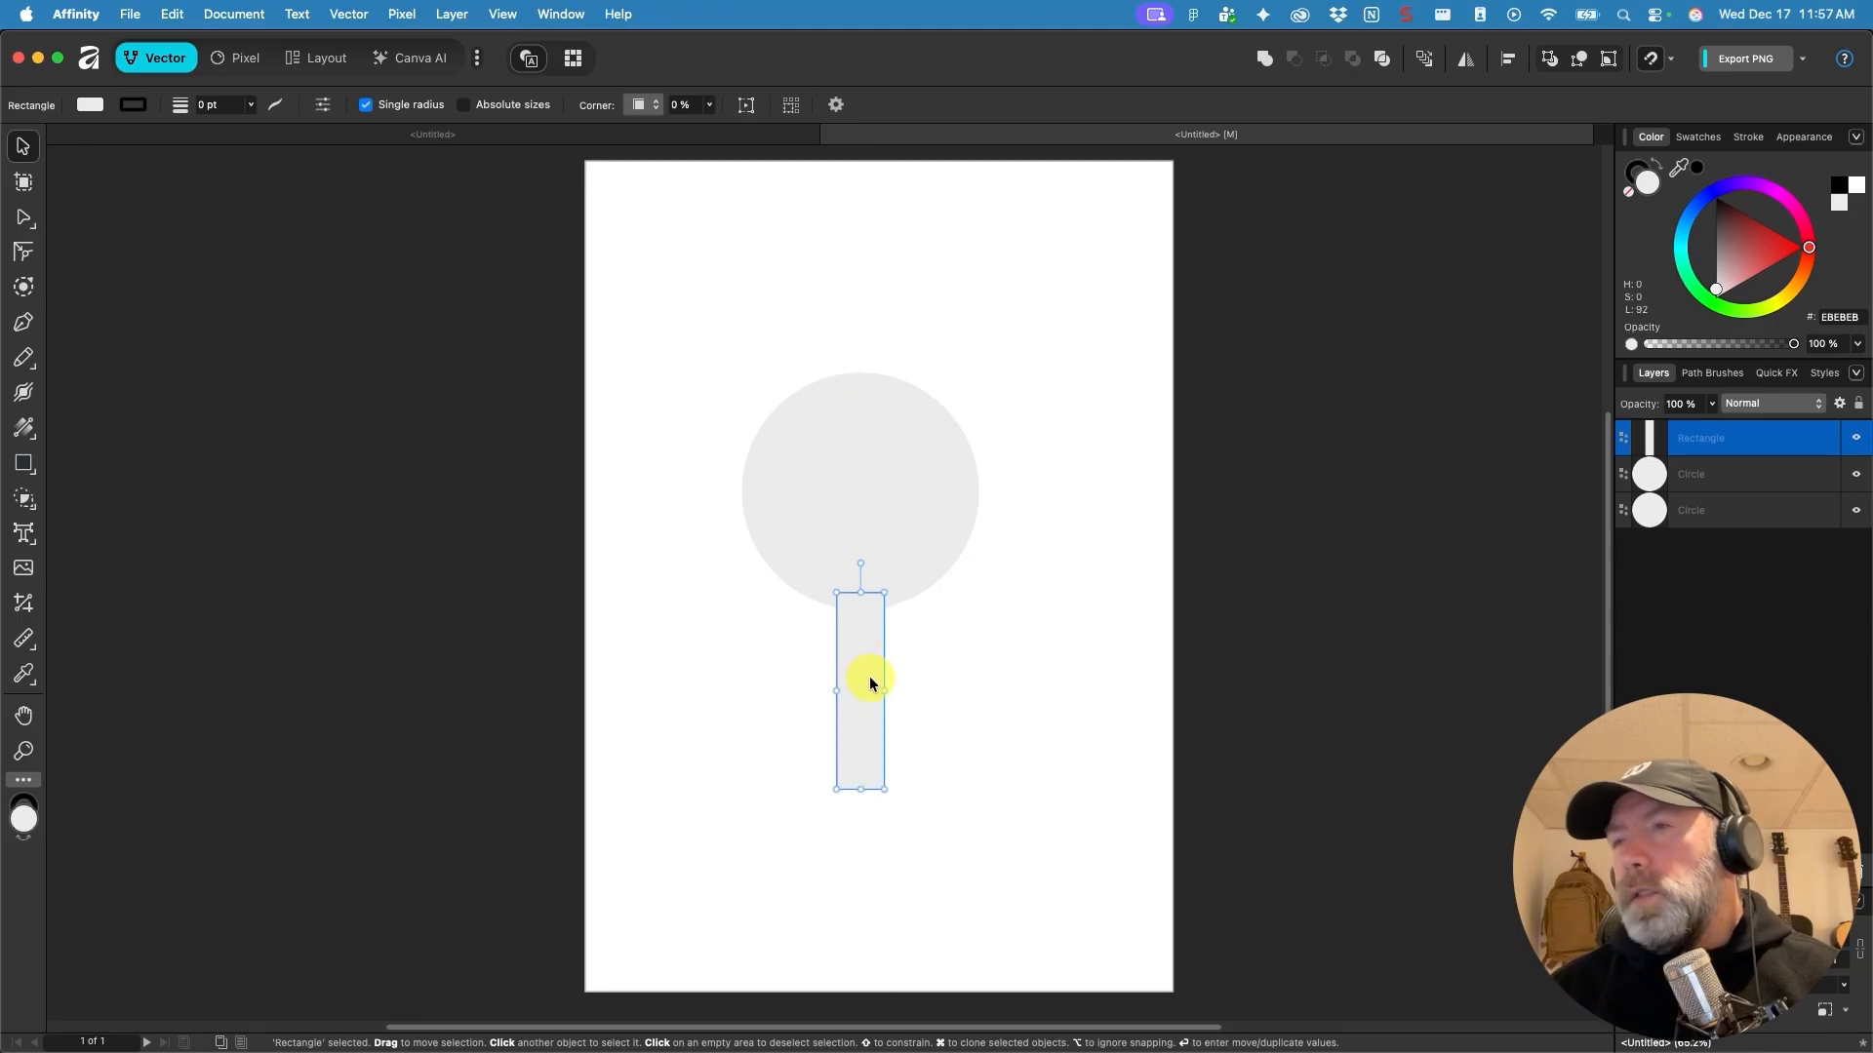
key("super+j")
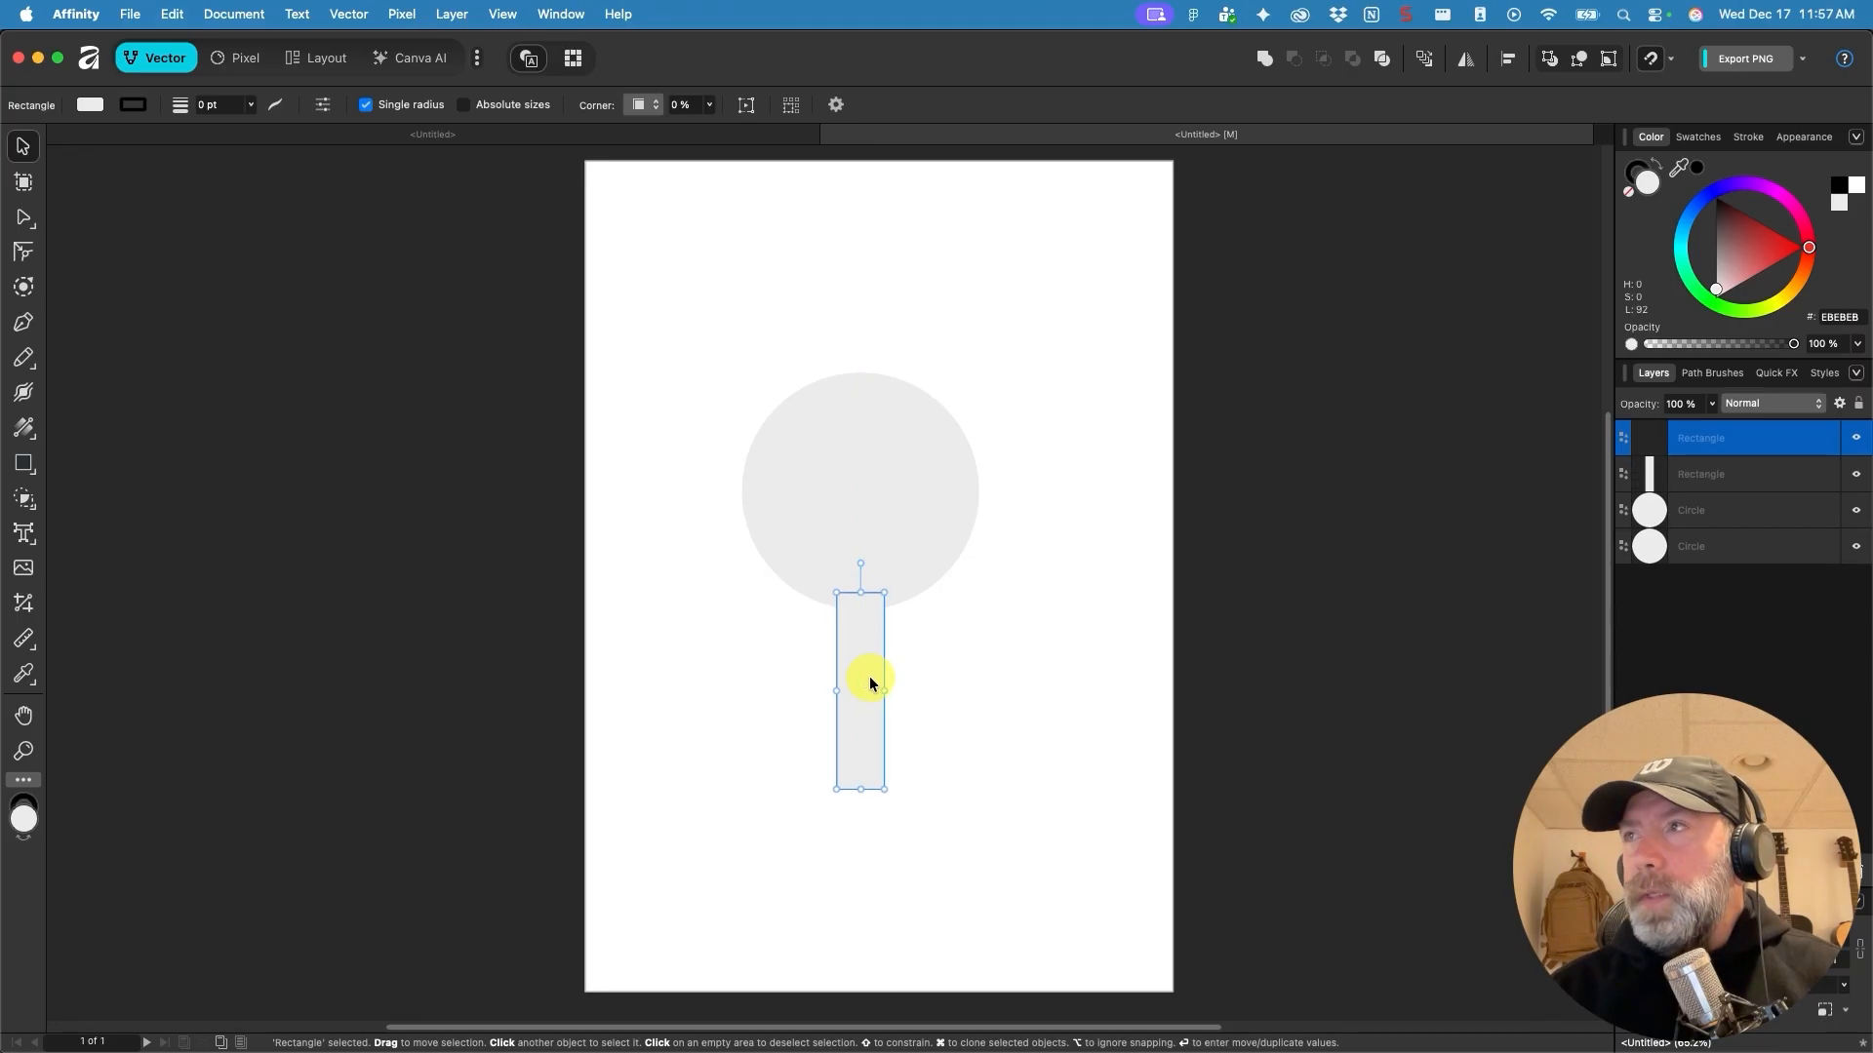
left_click_drag(890, 586, 994, 719)
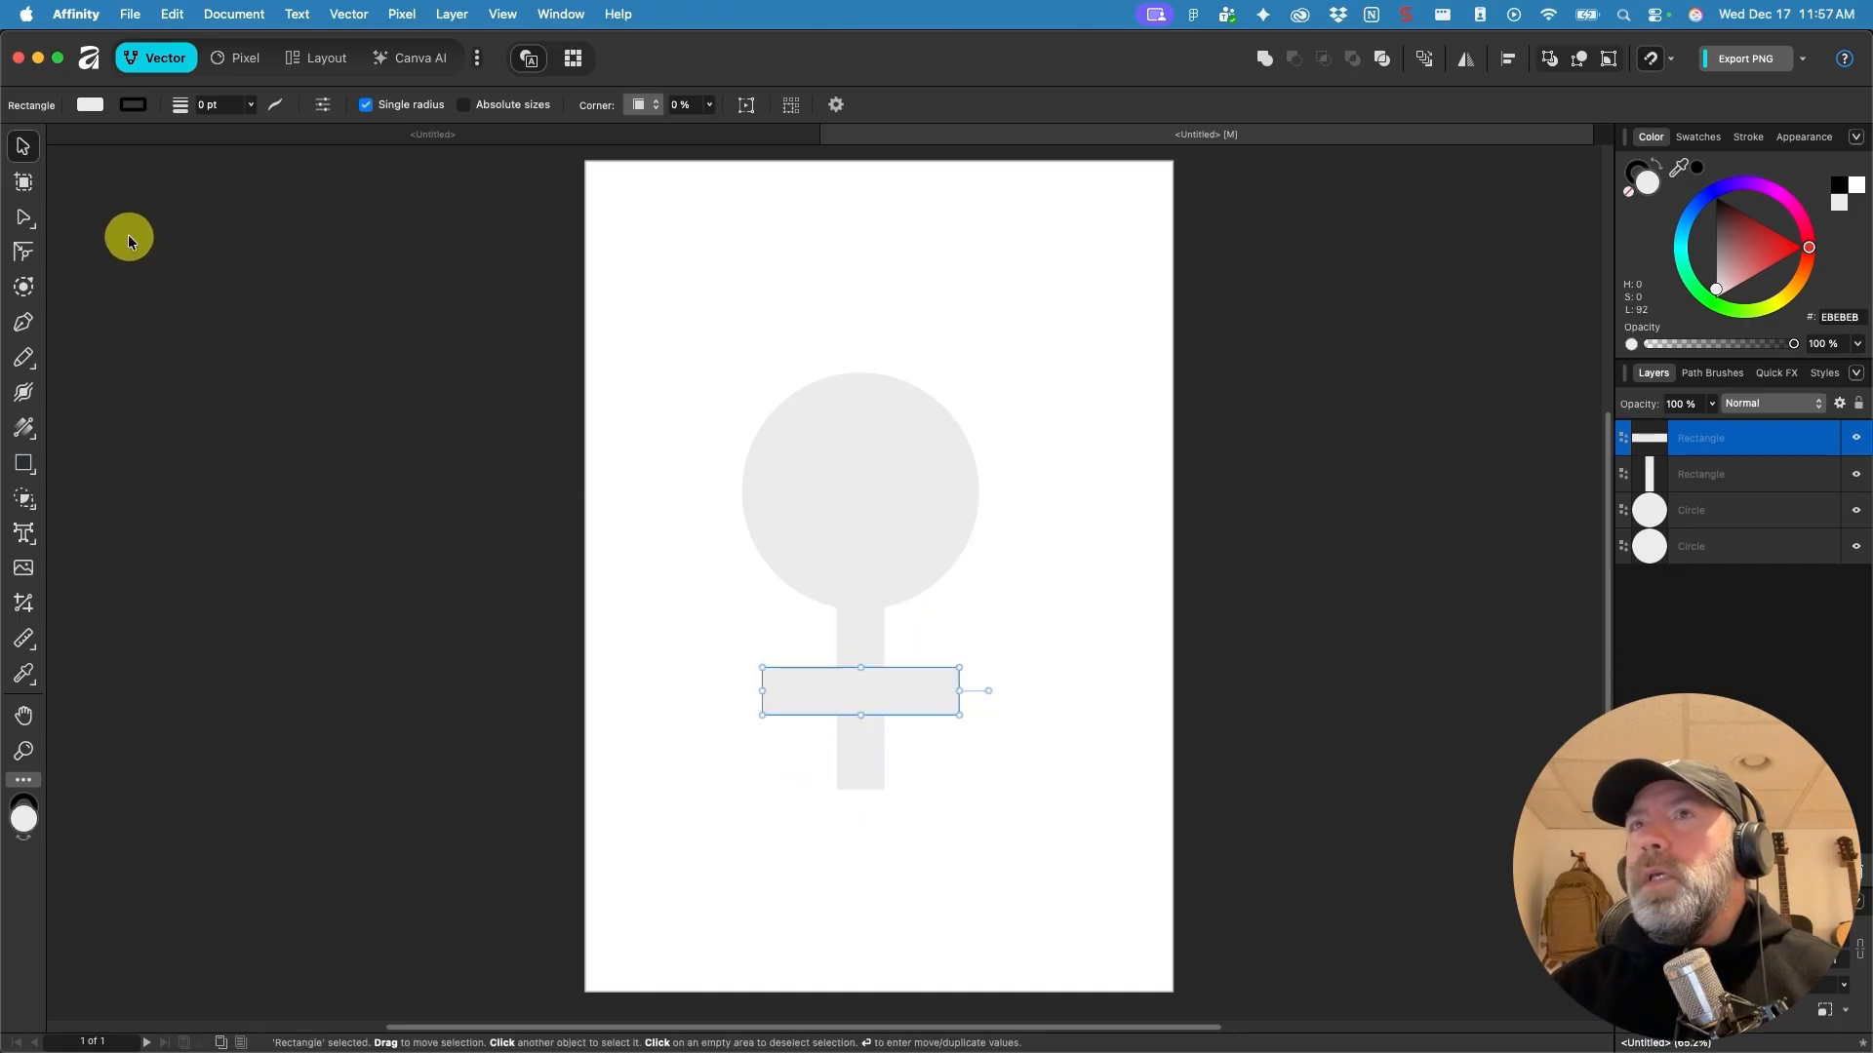
Select all four shapes, merge the ring and cross with Shape Builder, and delete the inner circle areas.
left_click_drag(703, 330, 997, 810)
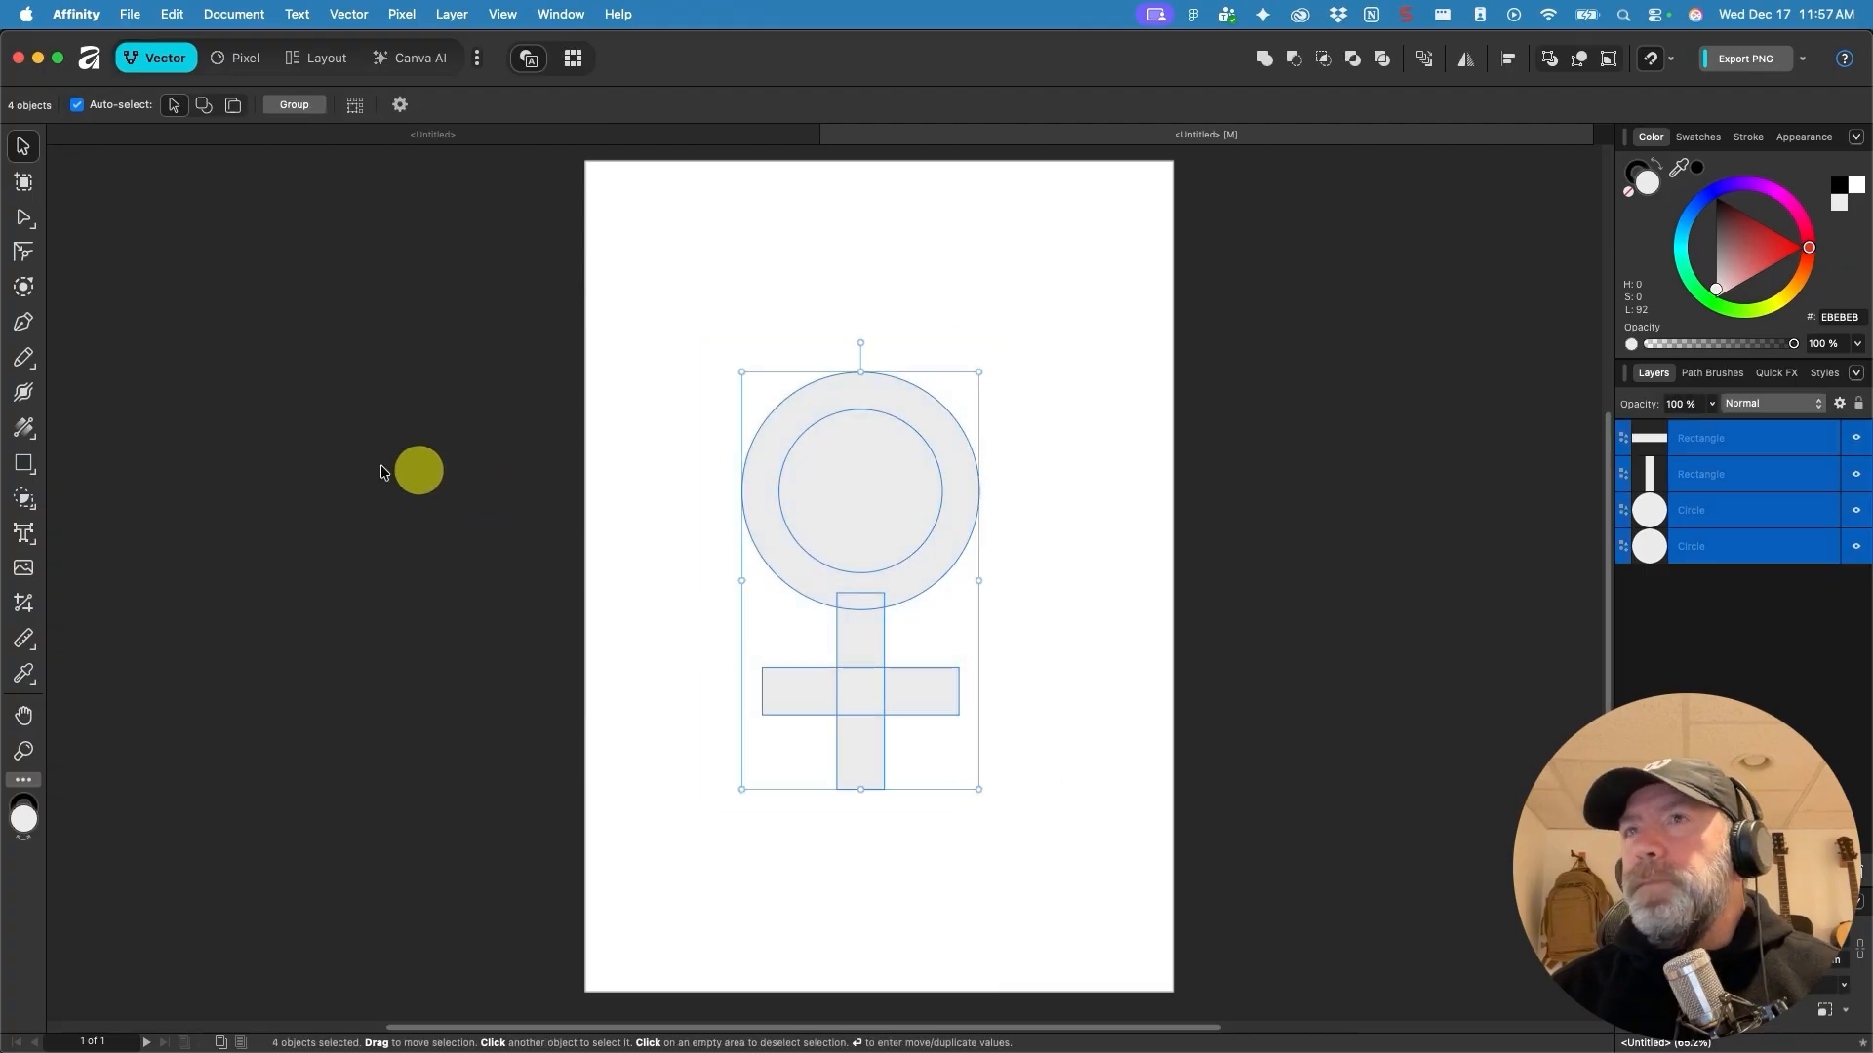
left_click(24, 502)
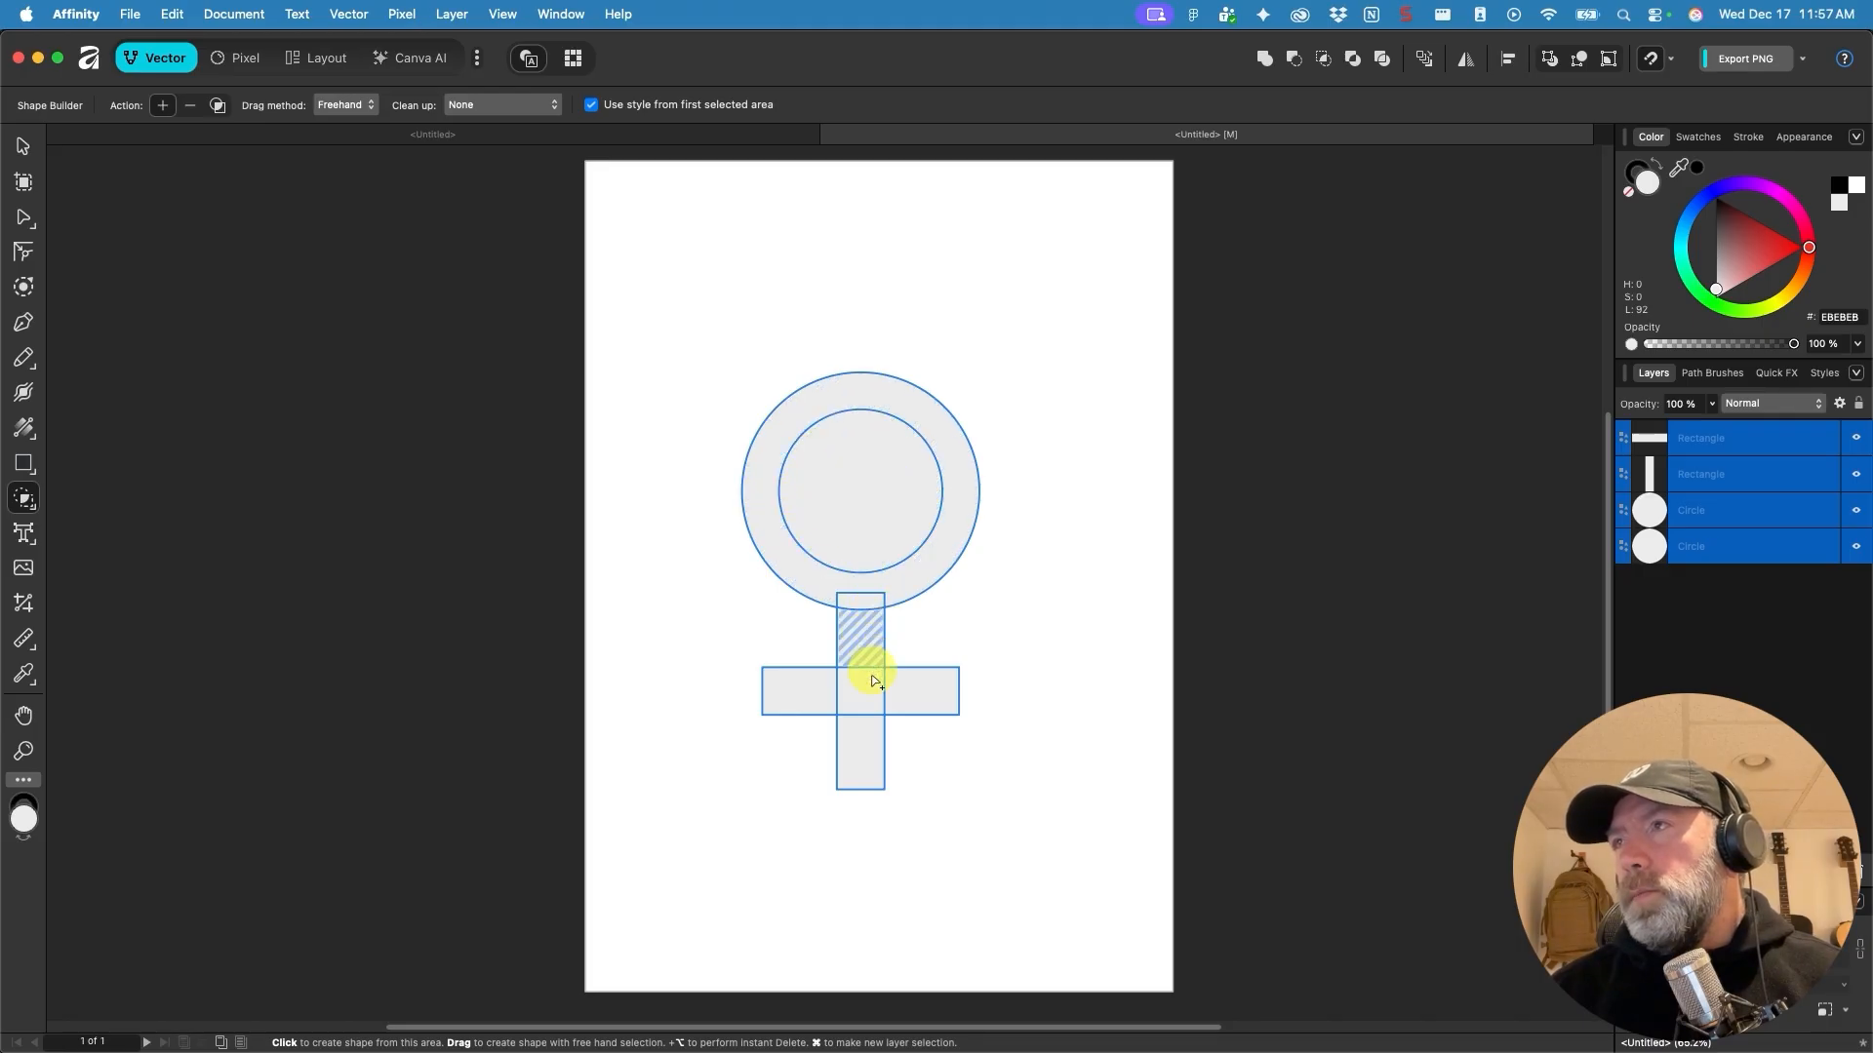
mouse_move(792, 554)
left_mouse_down()
mouse_move(861, 621)
mouse_move(869, 731)
mouse_move(820, 684)
mouse_move(907, 688)
left_mouse_up()
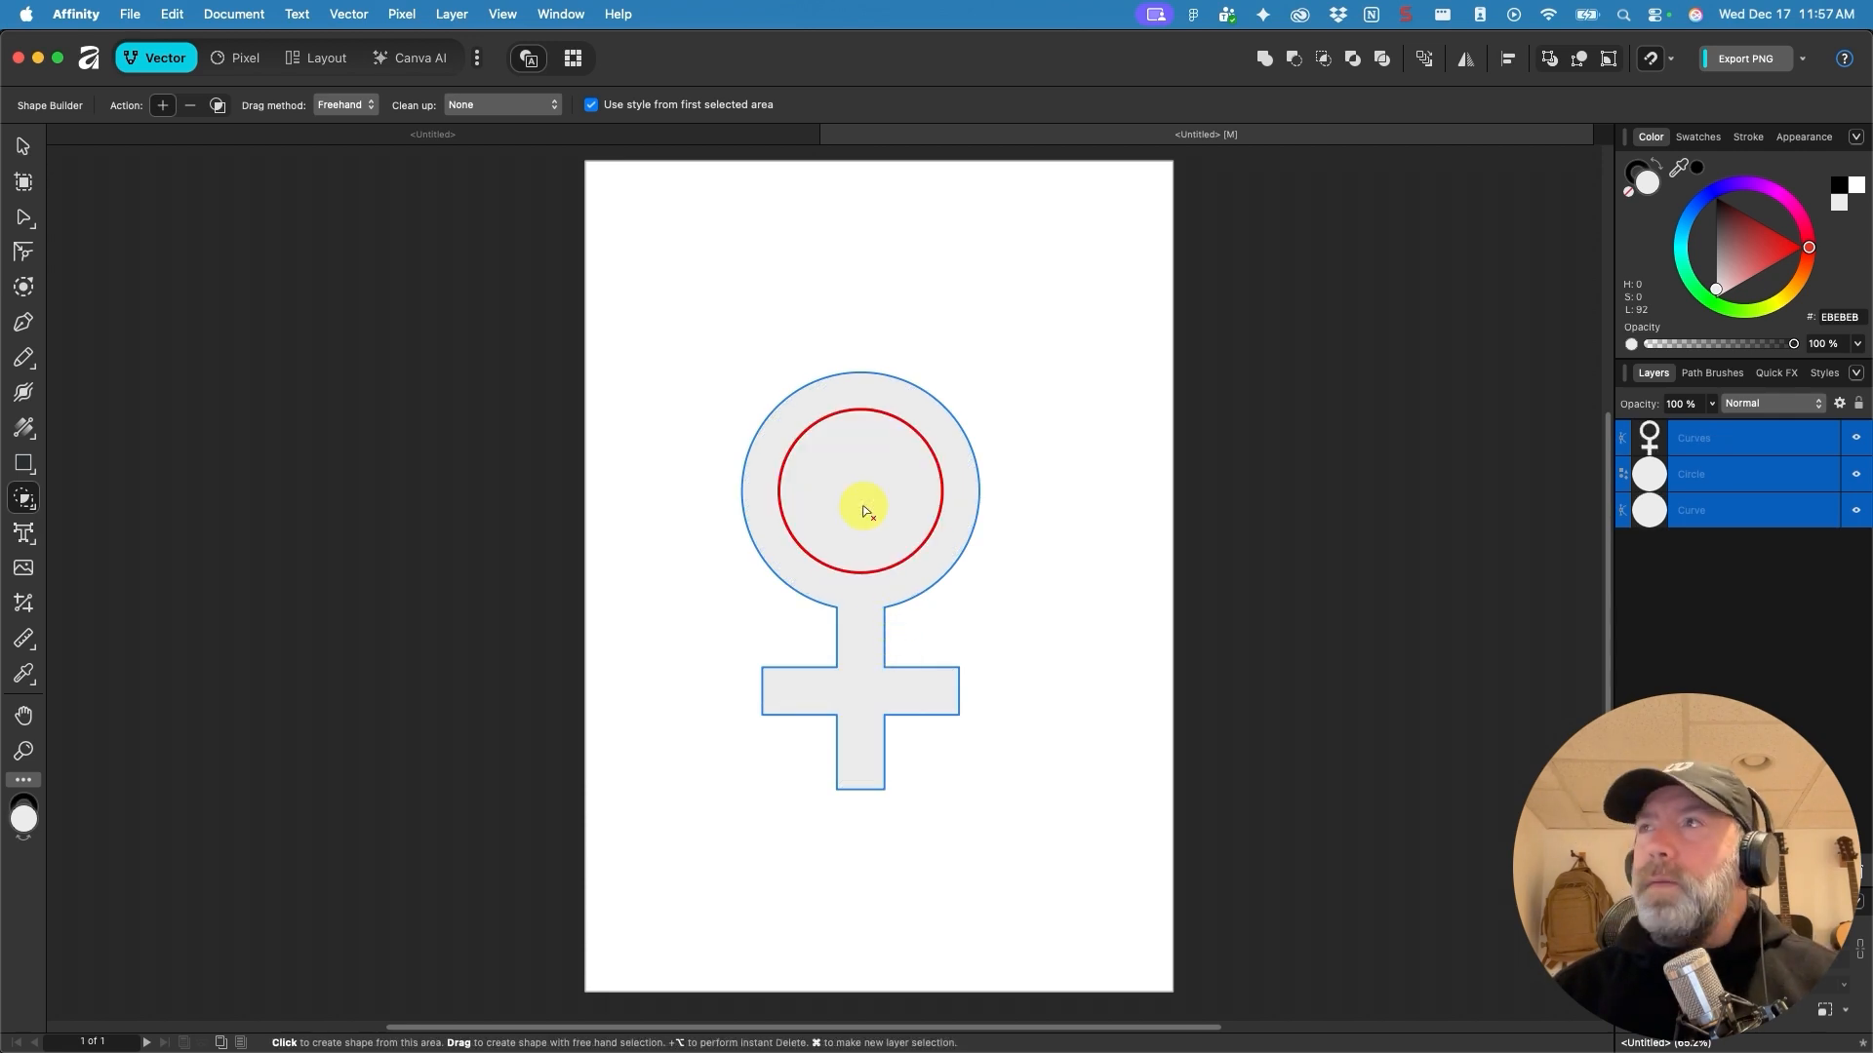
left_click(863, 511, "alt")
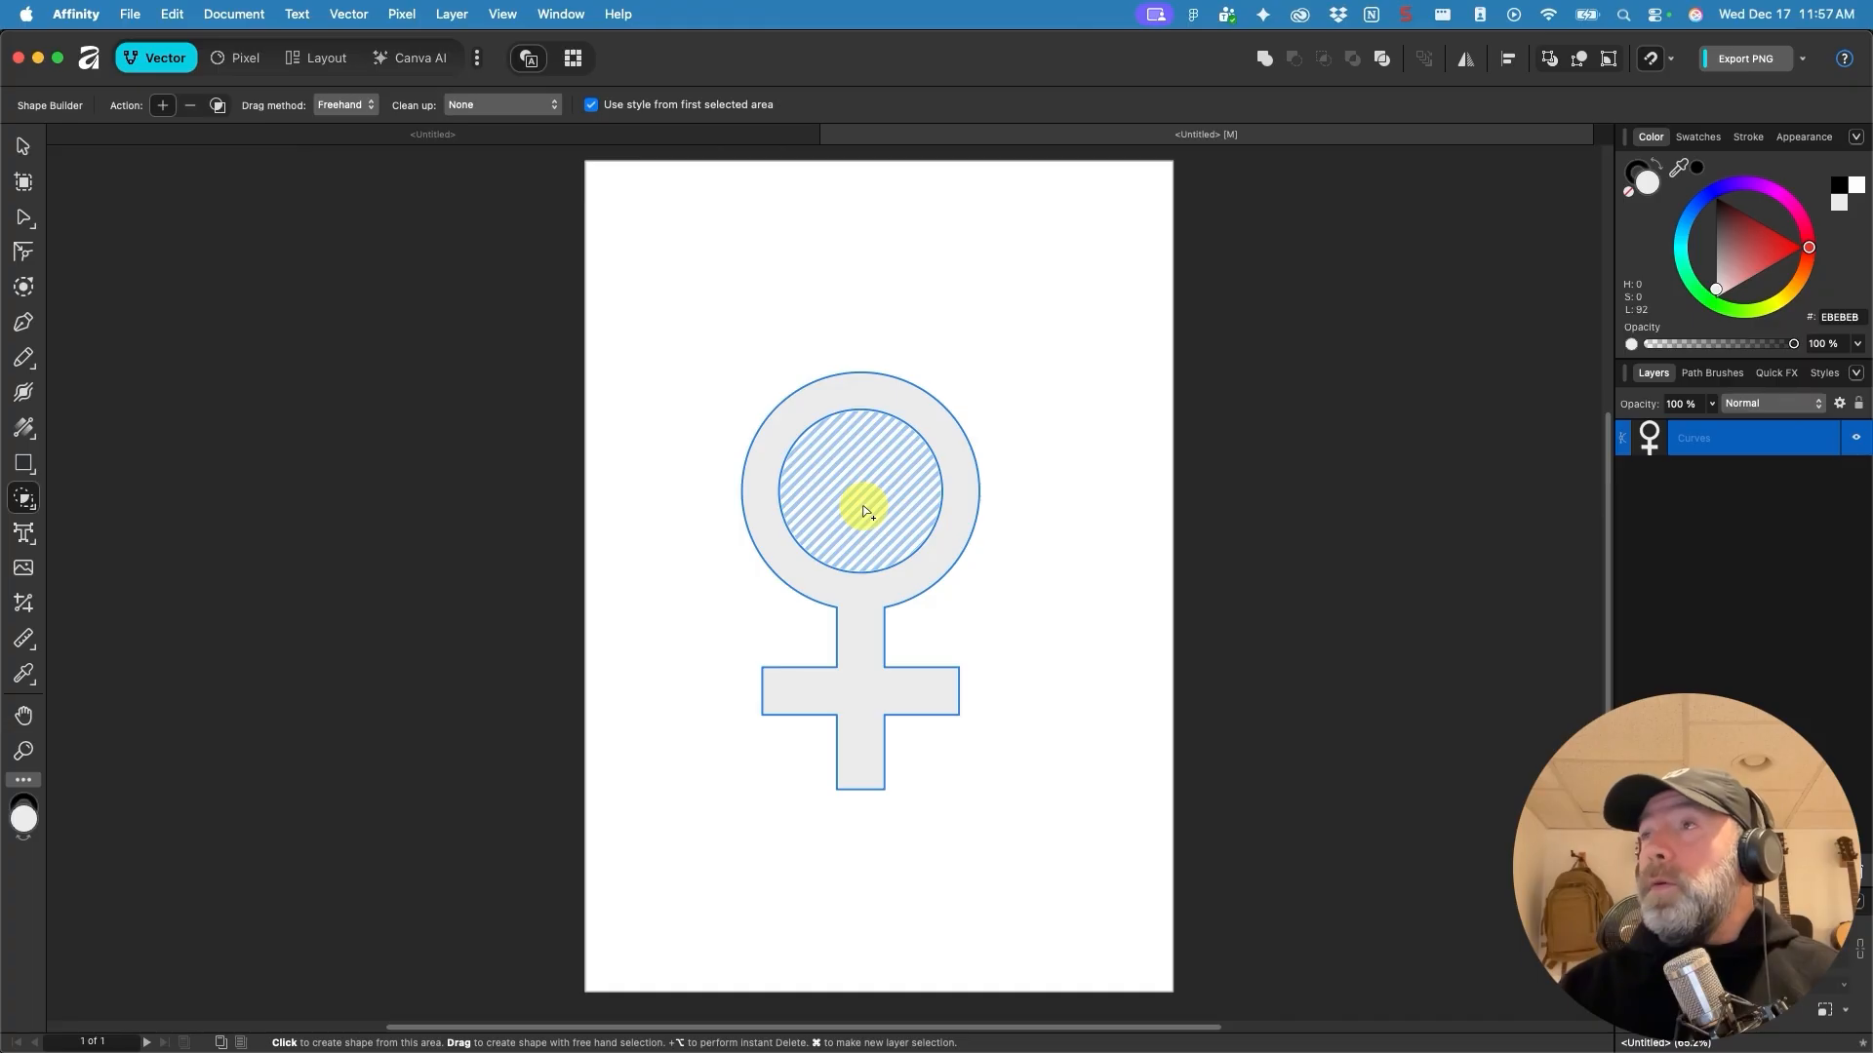
left_click(24, 150)
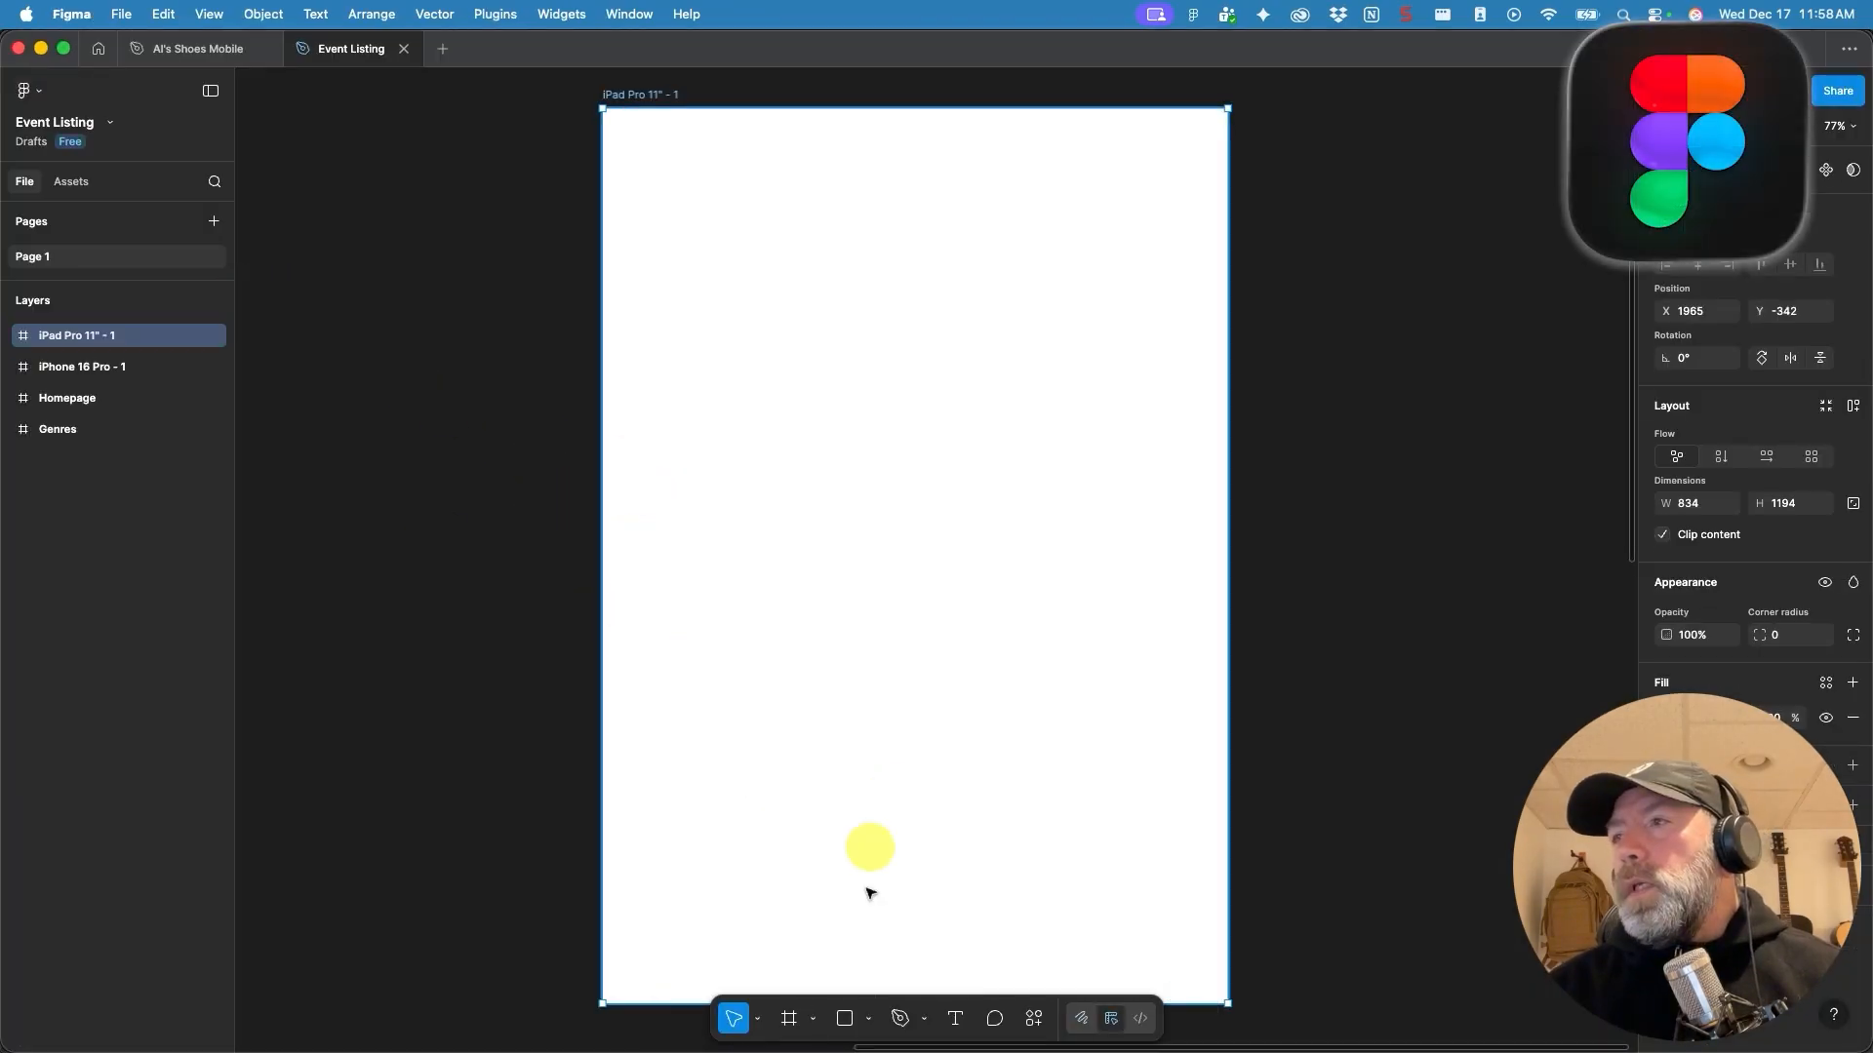
Draw a circle about 371 × 371 with the Ellipse tool and center it horizontally in the iPad Pro 11" frame's upper half.
left_click(869, 1020)
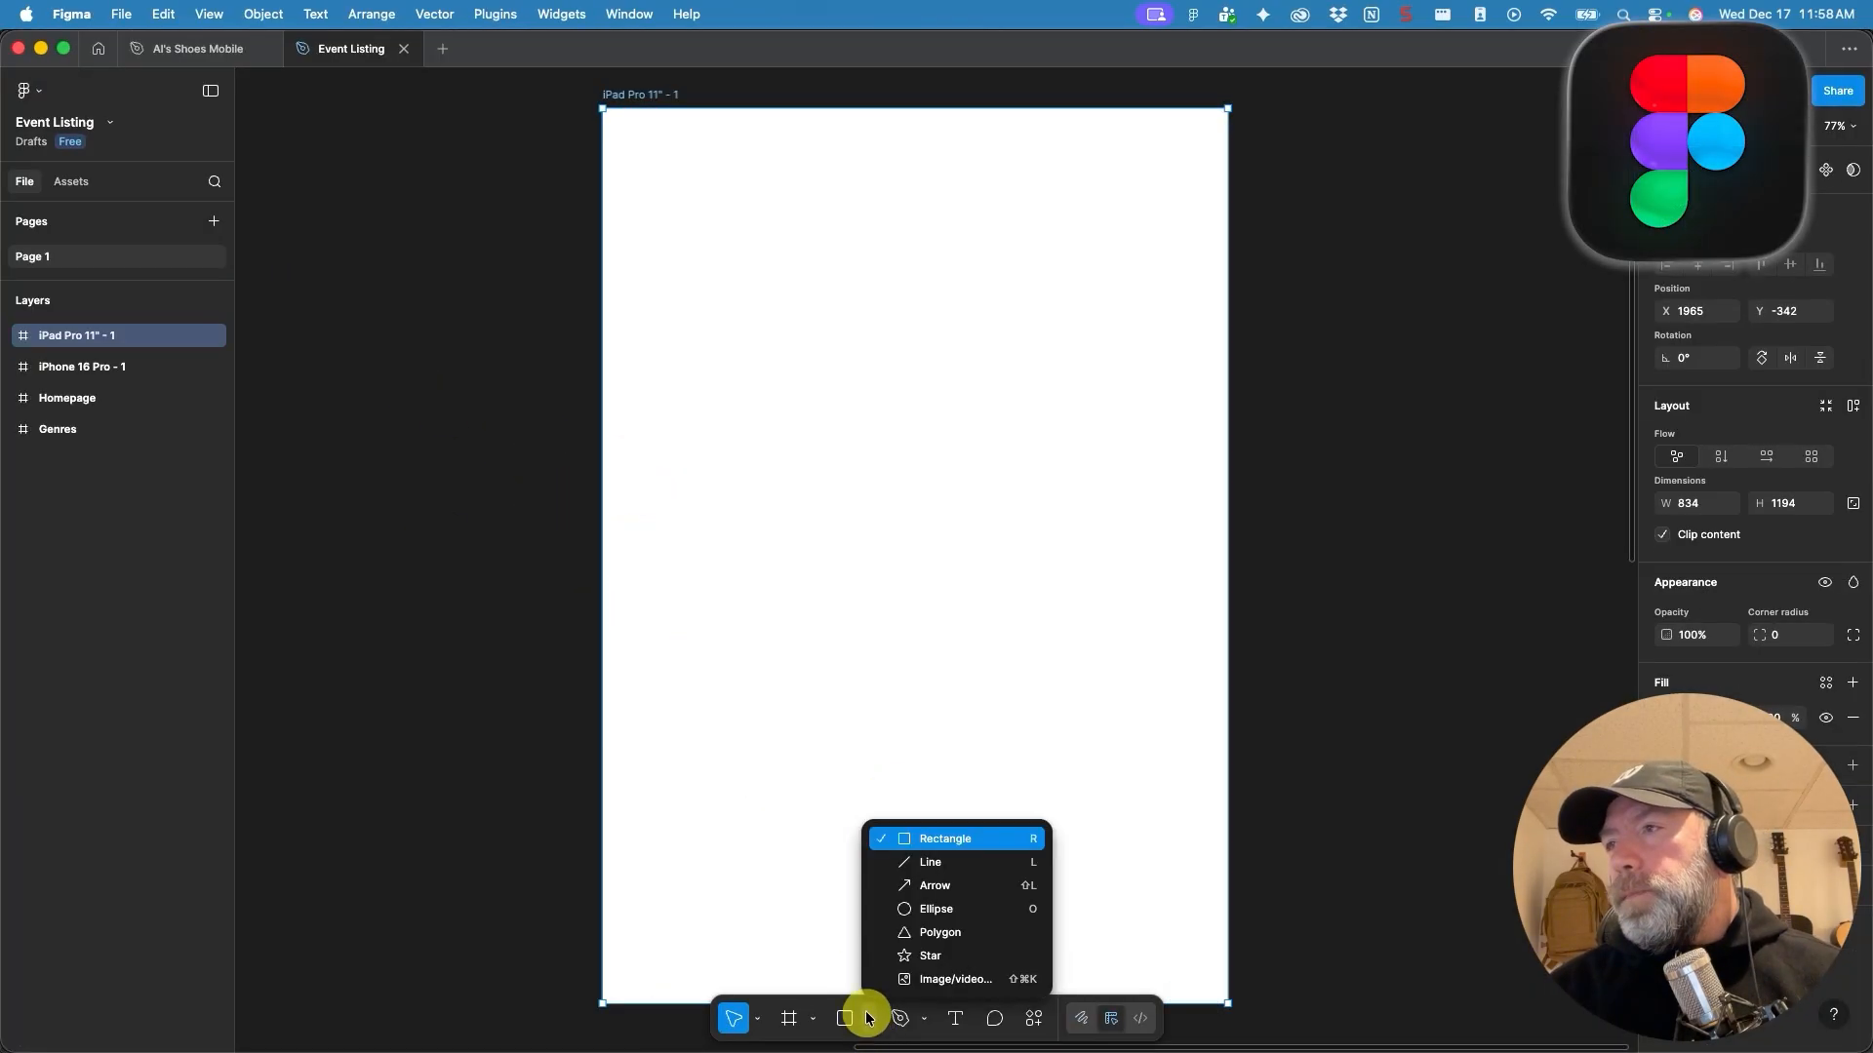
left_click(932, 913)
left_click_drag(798, 322, 995, 600)
left_click_drag(961, 418, 942, 442)
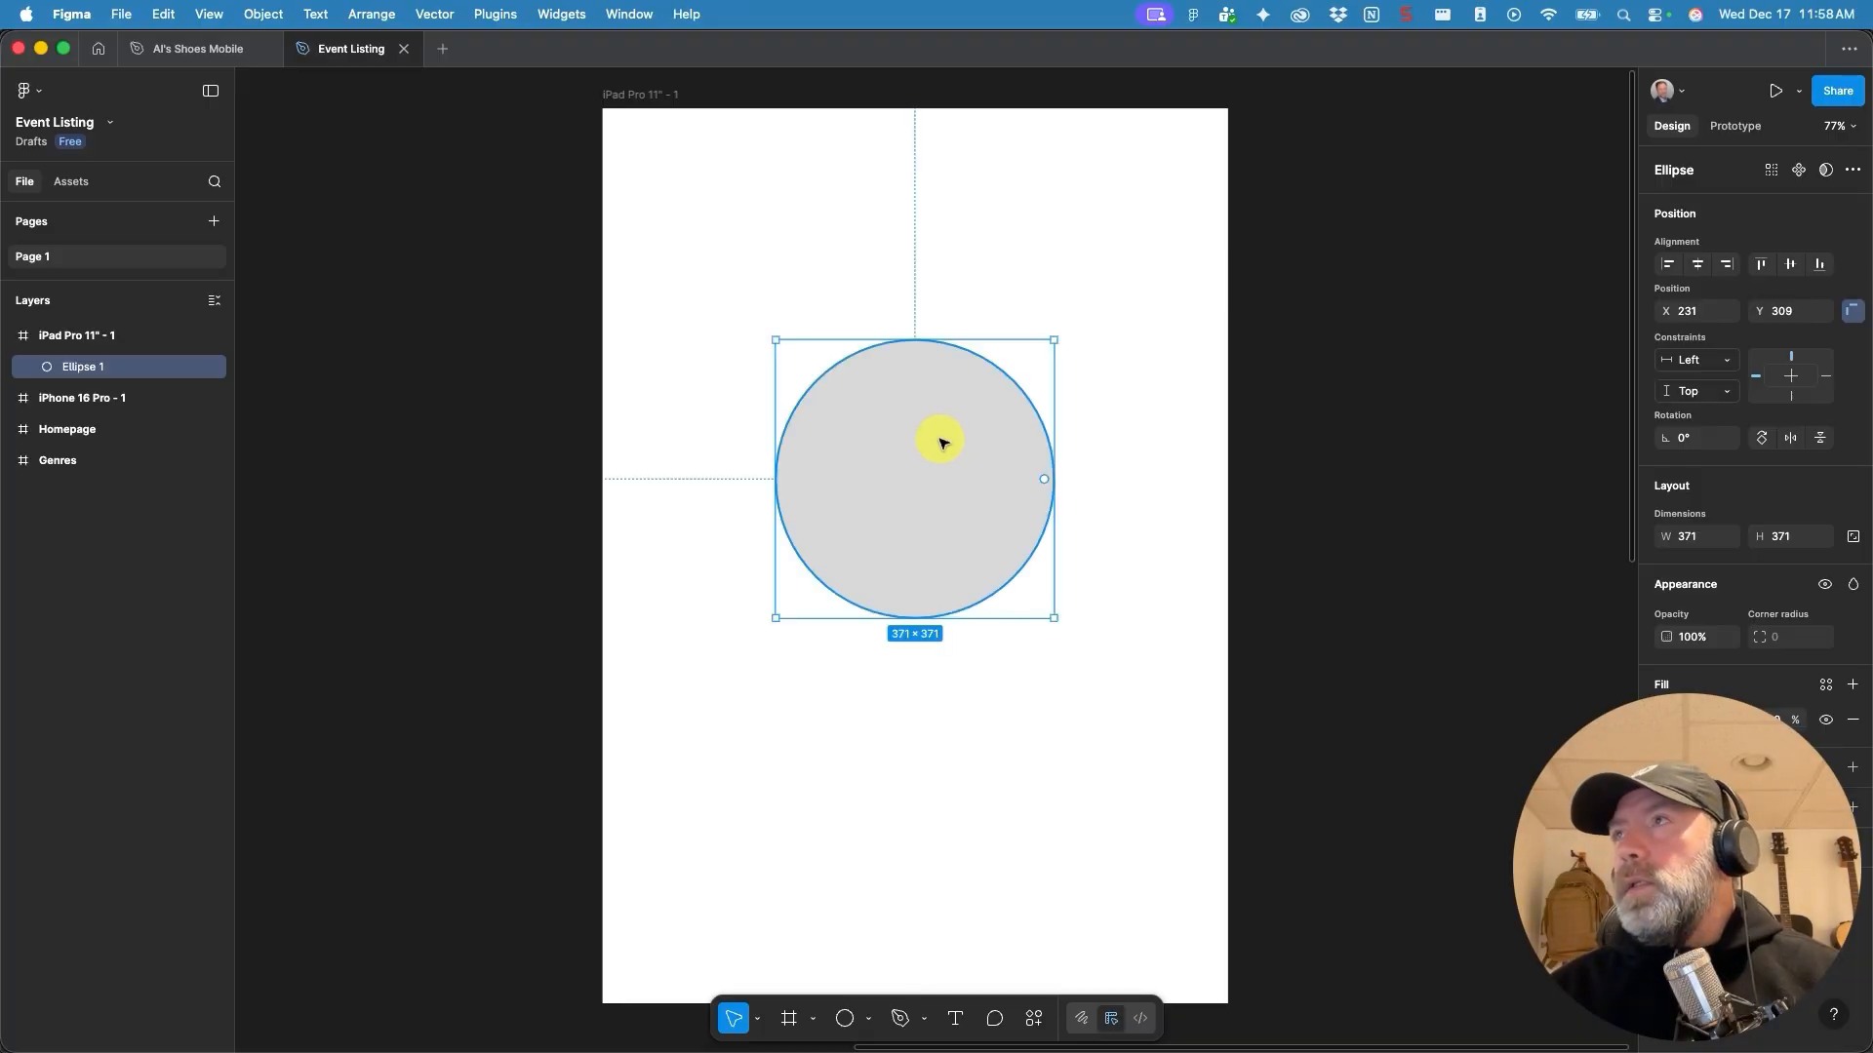
Duplicate the circle in place and scale the copy down from its center to about 253 × 253.
key("super+d")
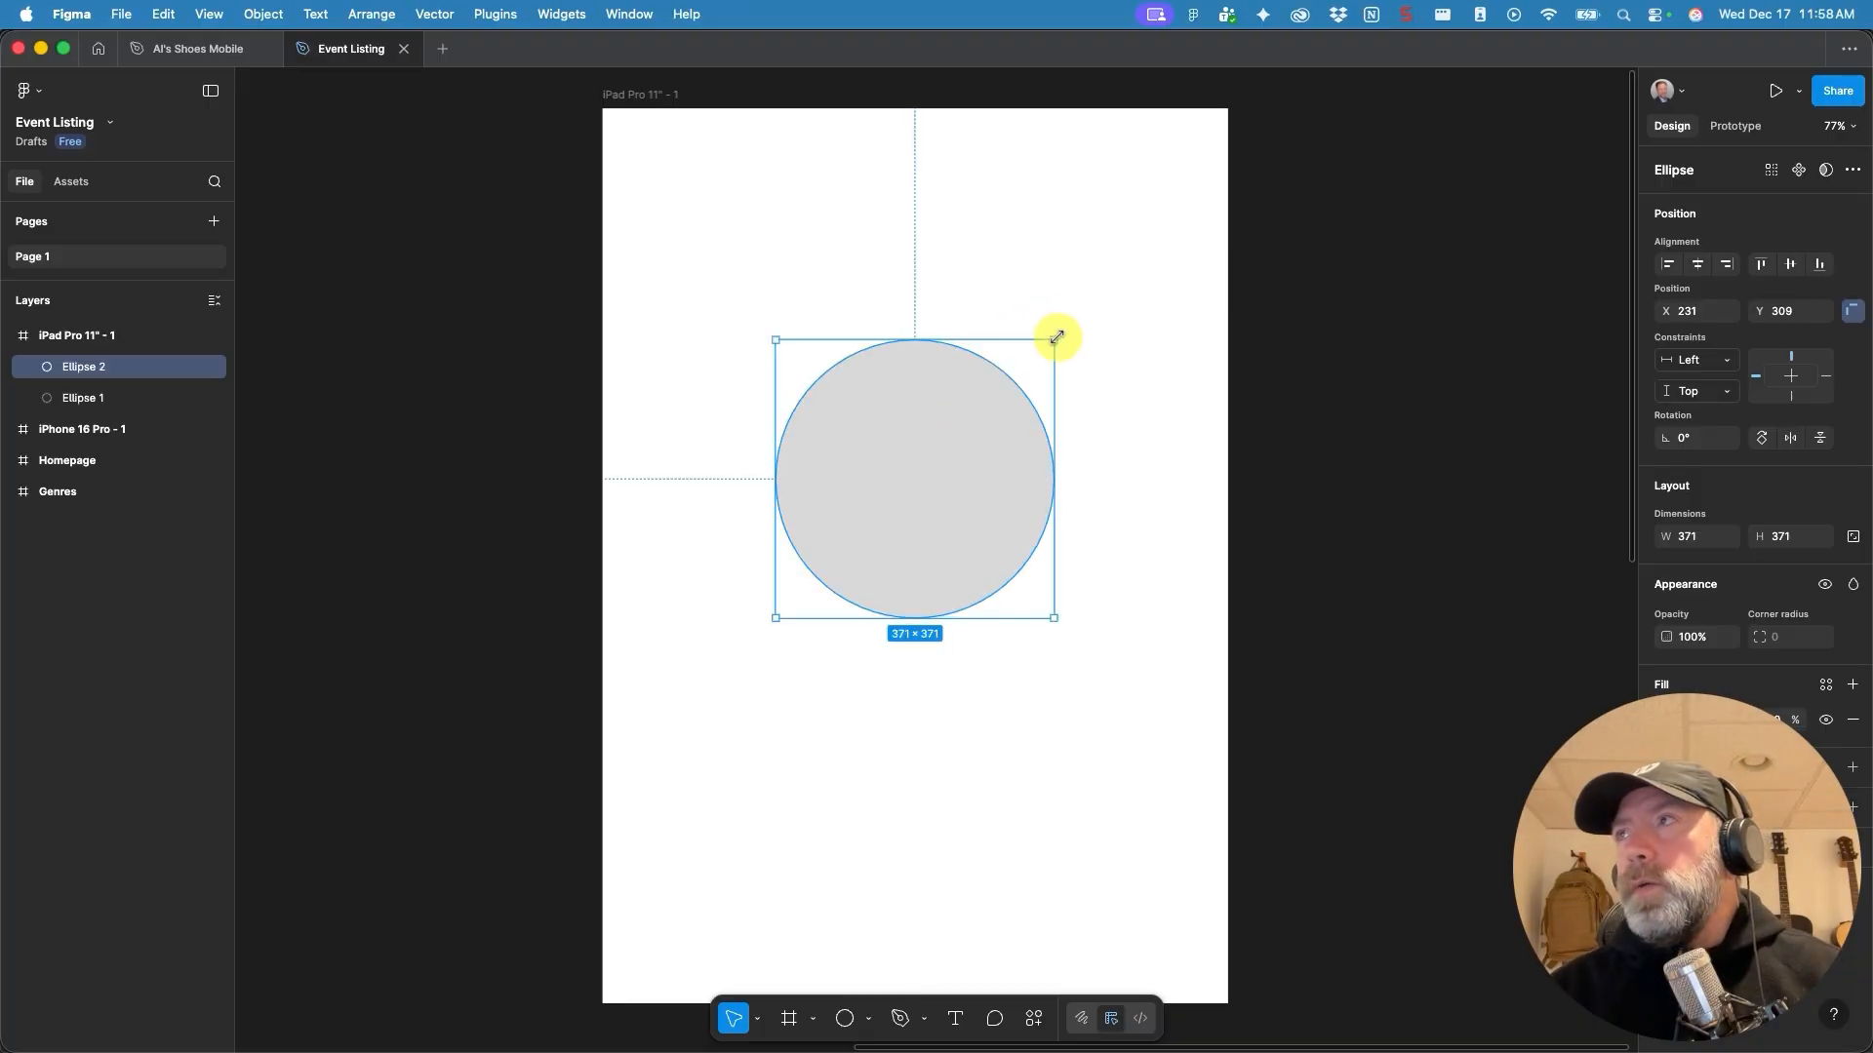
key("alt")
left_click_drag(1053, 341, 1008, 414)
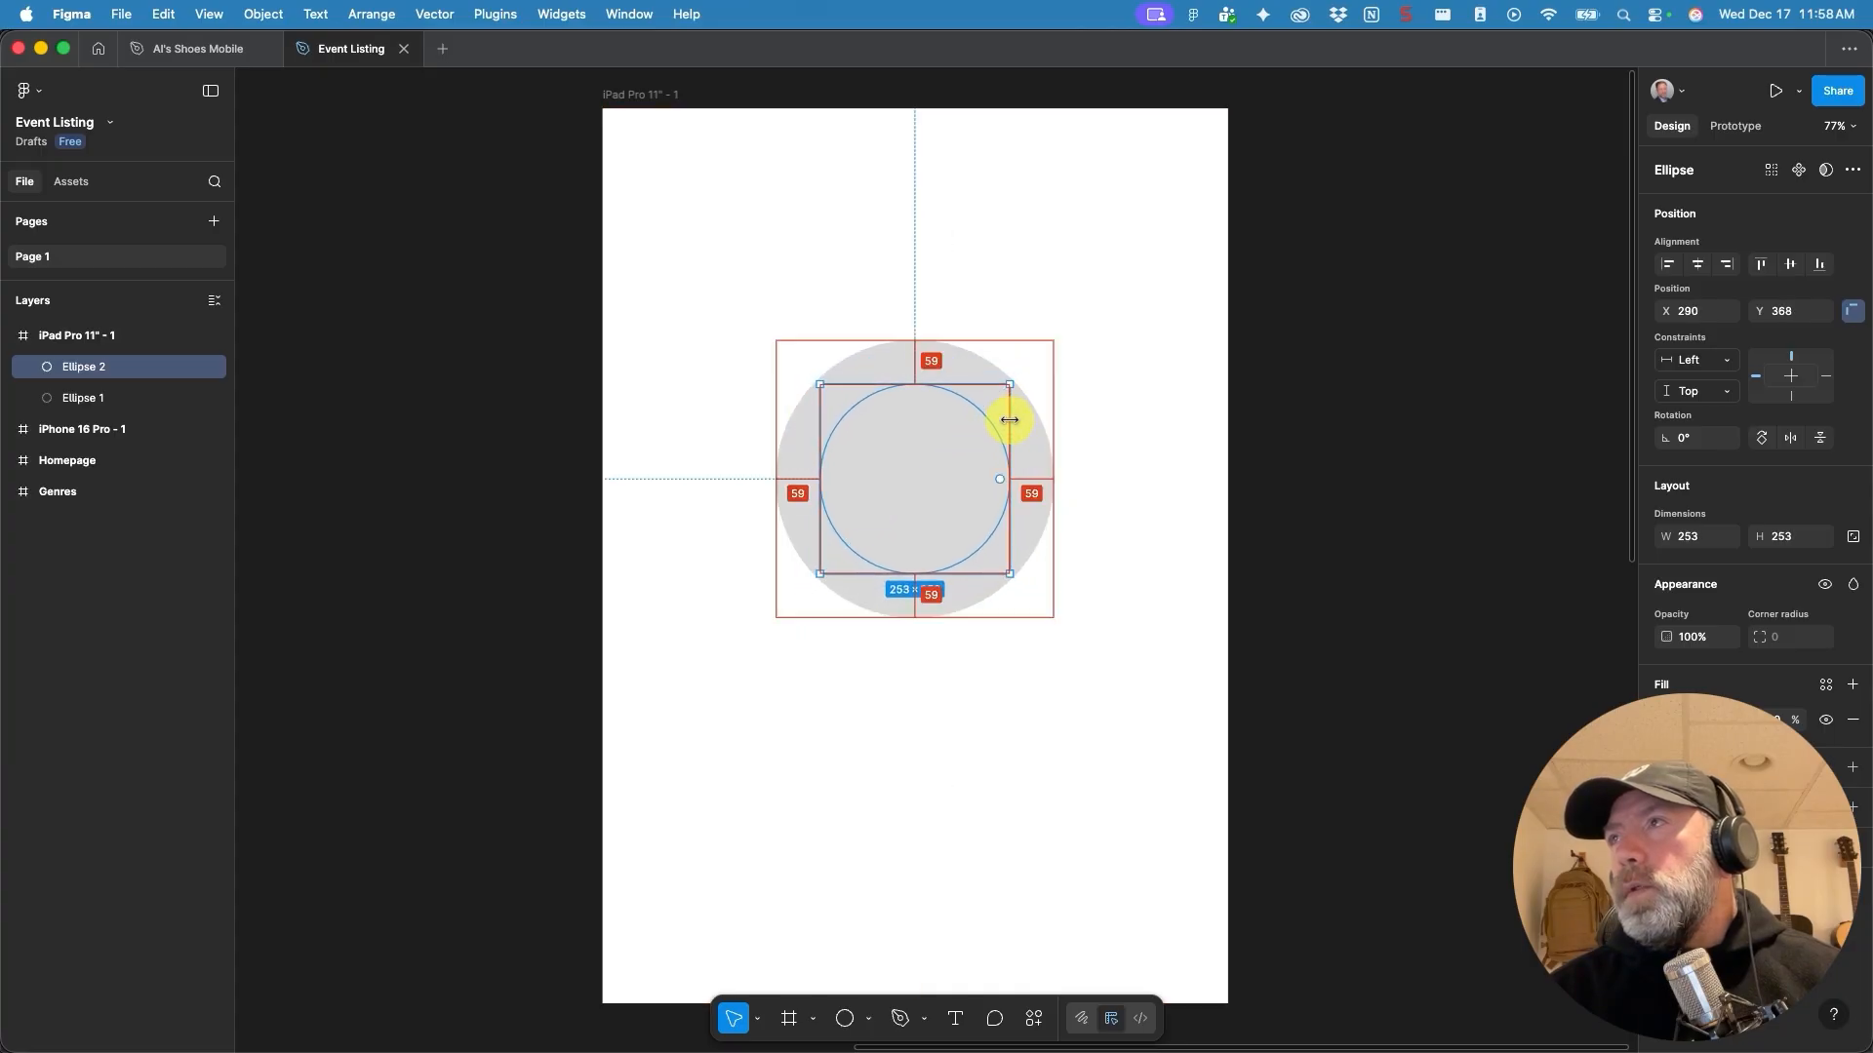
Draw a vertical rectangle about 74 × 295 centered on the large circle's lower edge, and cross it with a duplicate rotated -90°.
left_click(868, 1021)
left_click(929, 841)
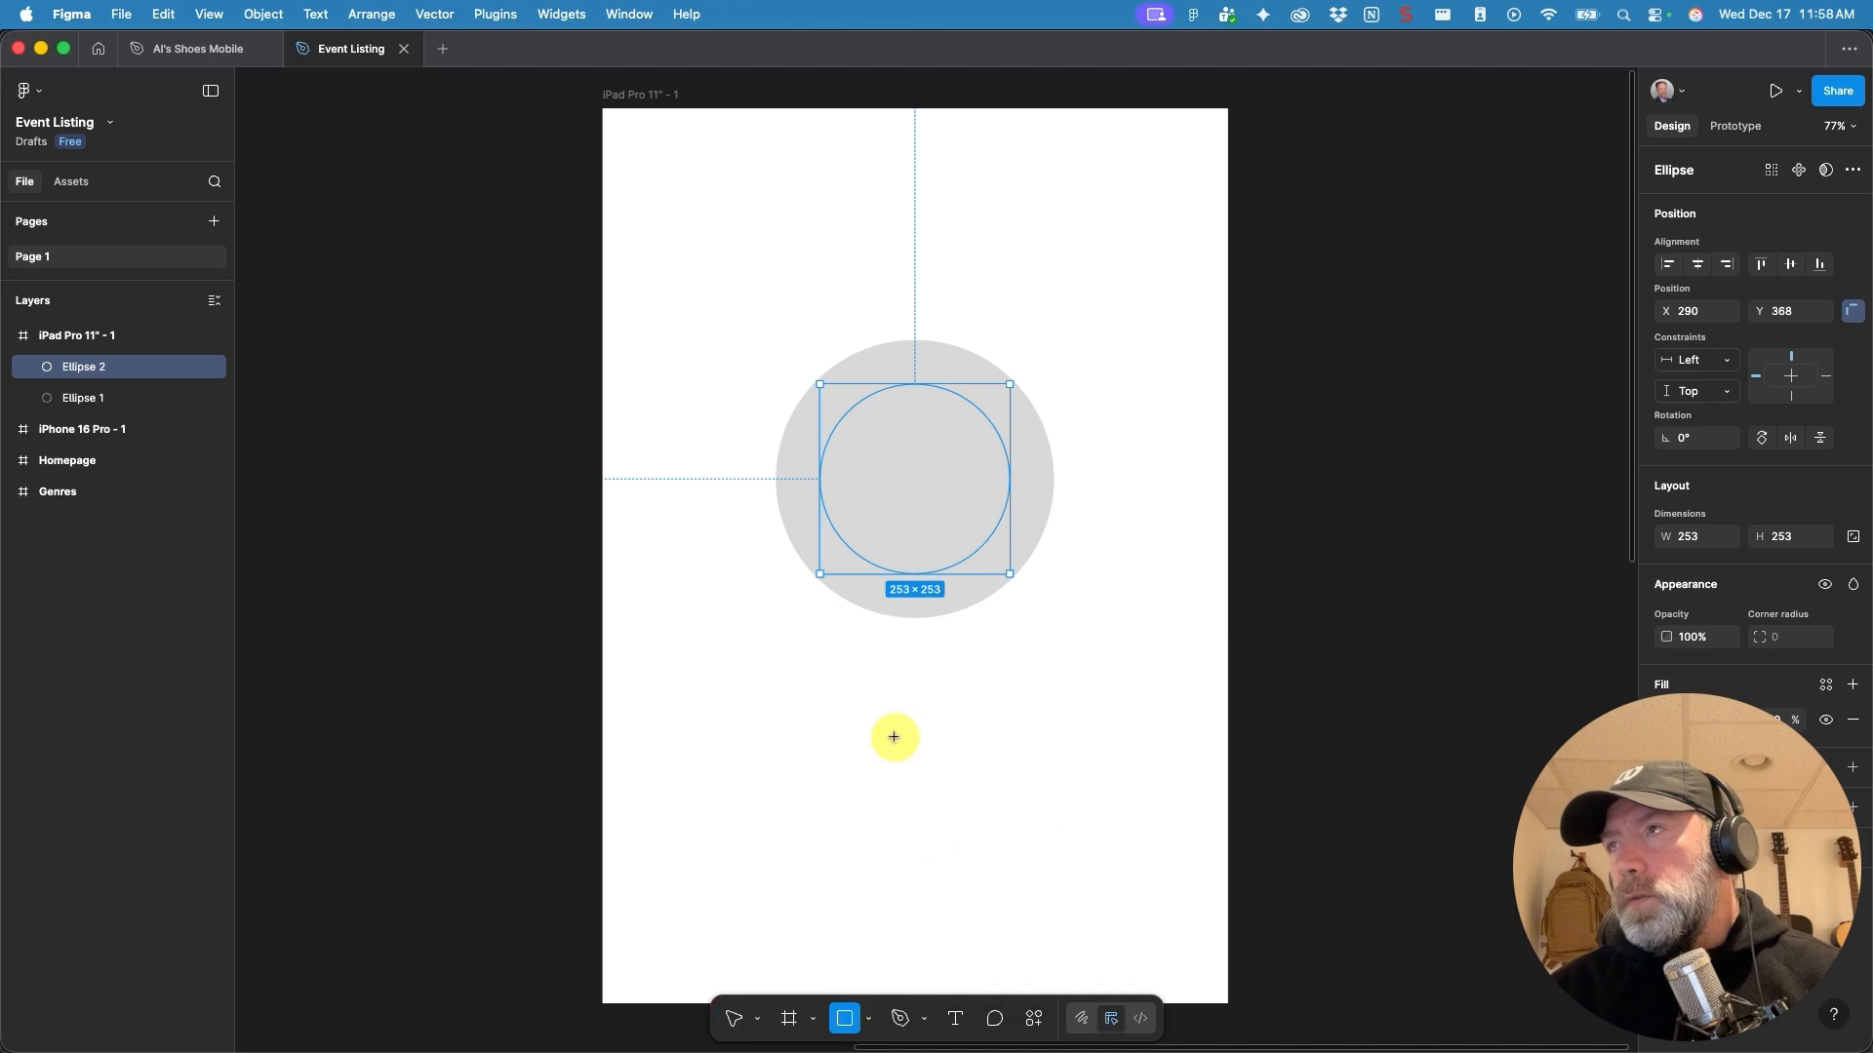
left_click_drag(894, 594, 950, 816)
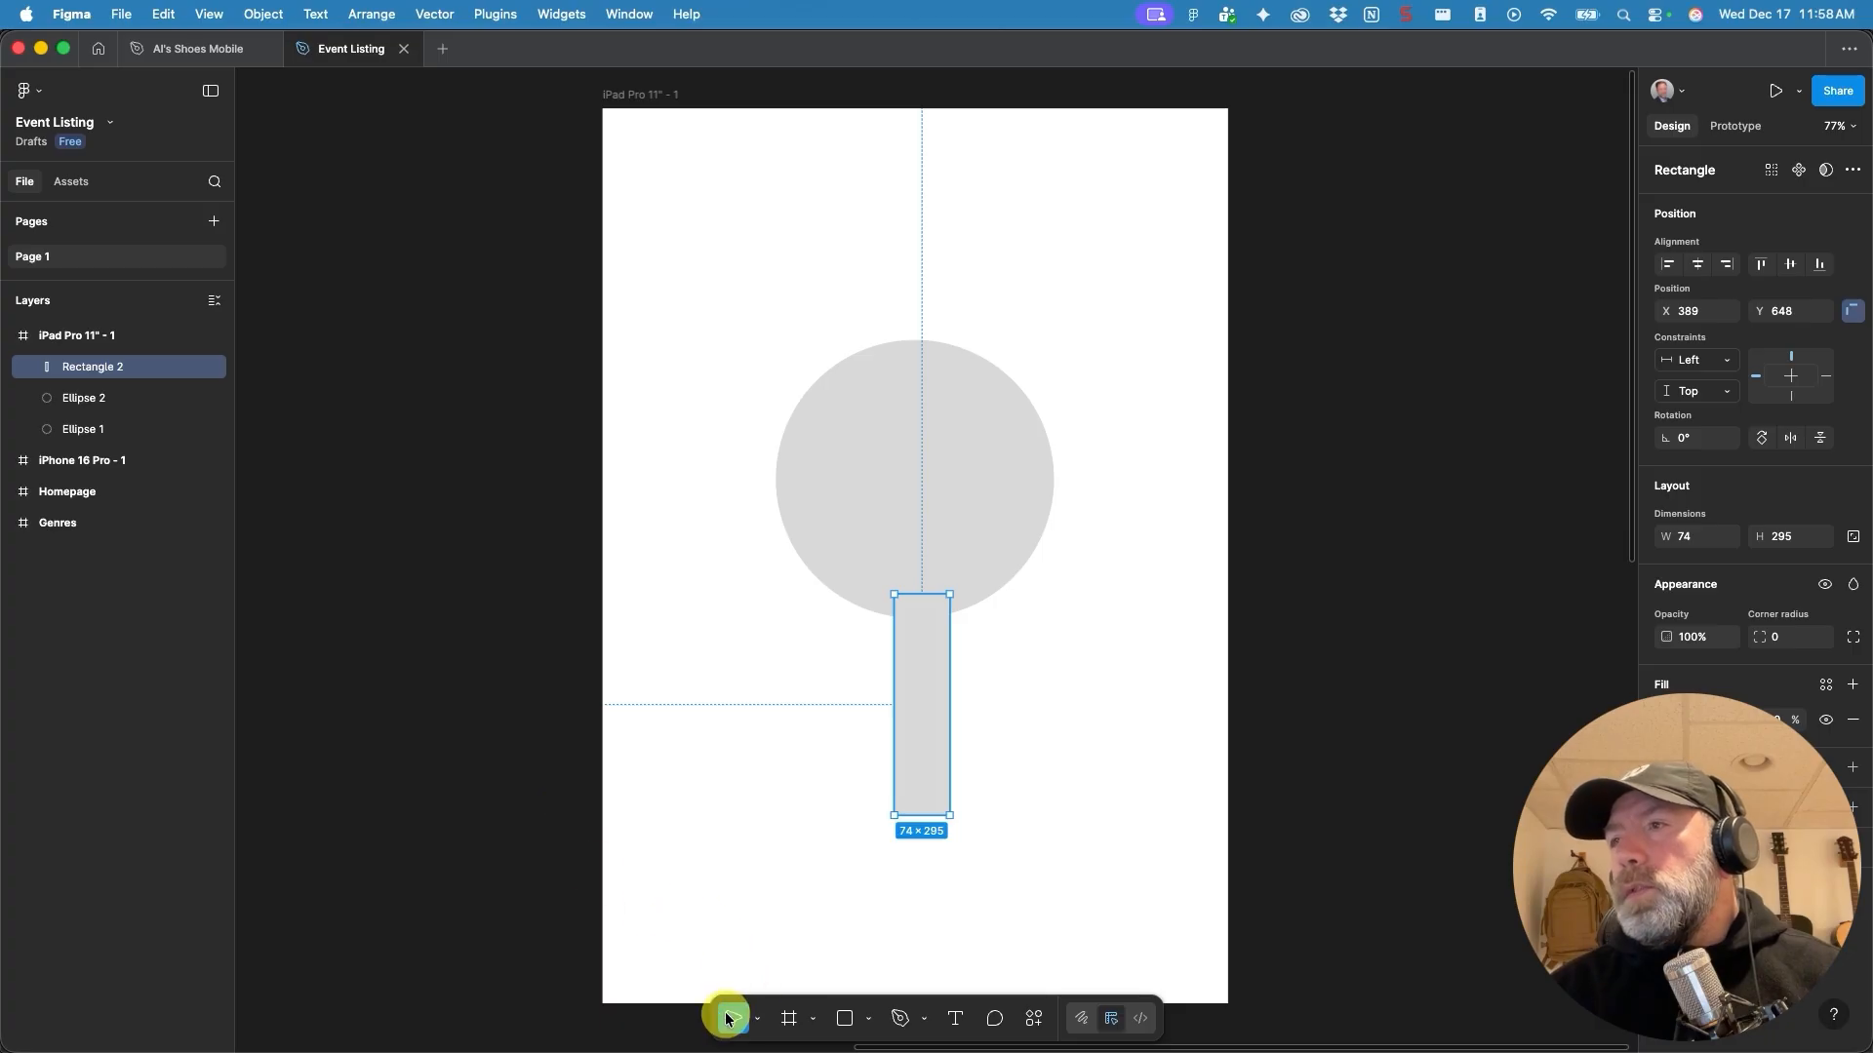
left_click_drag(907, 696, 907, 702)
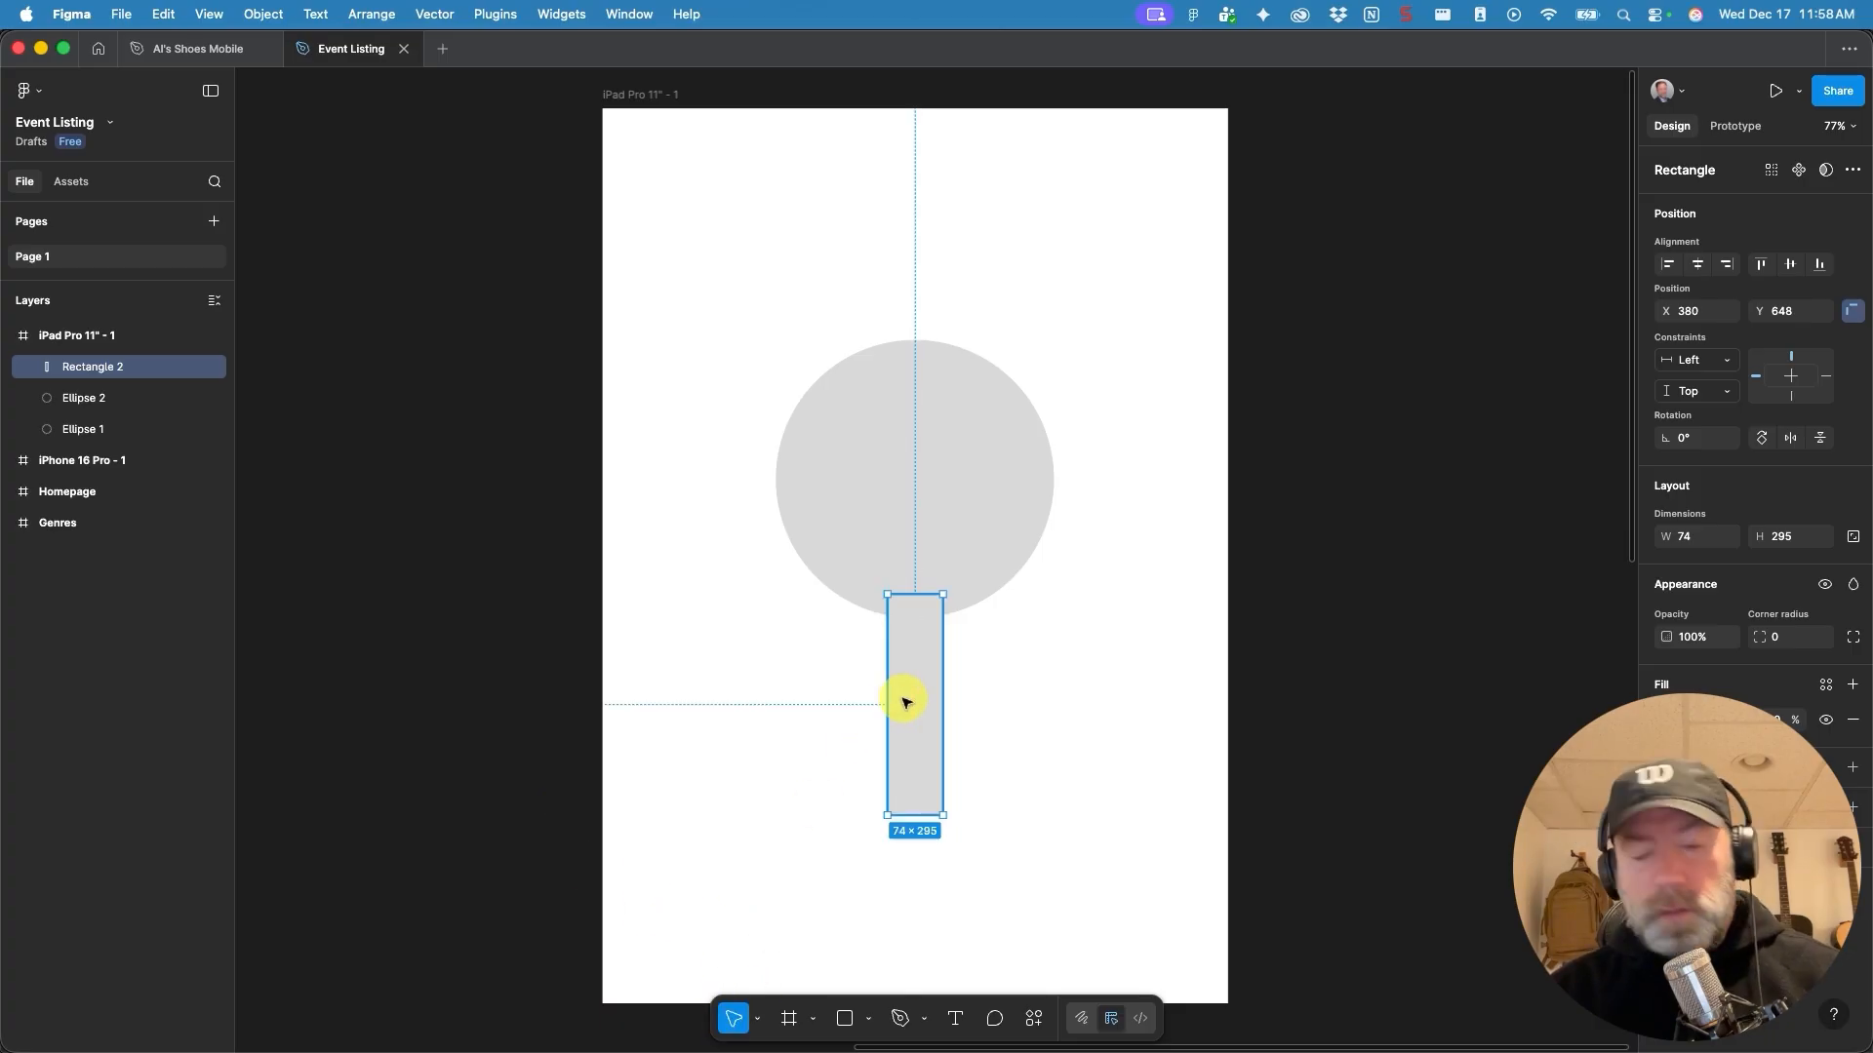
key("super+d")
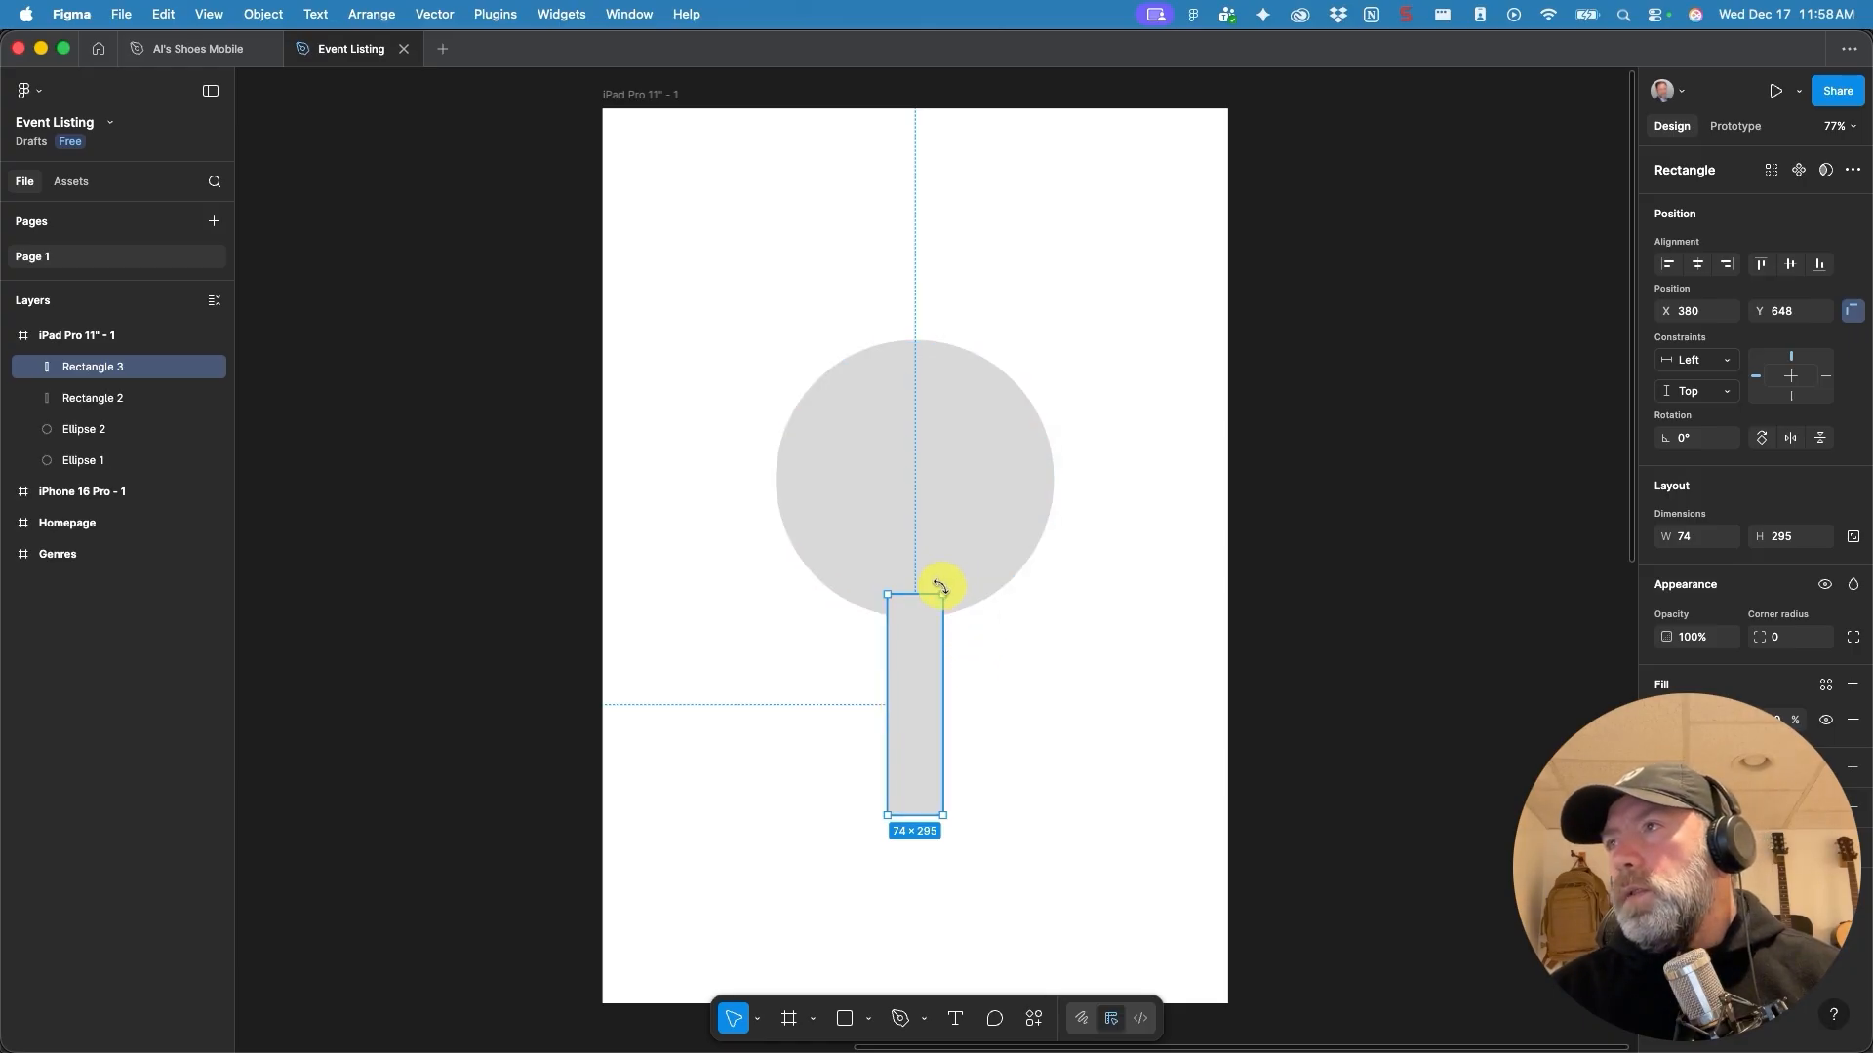
left_click_drag(942, 587, 1035, 738)
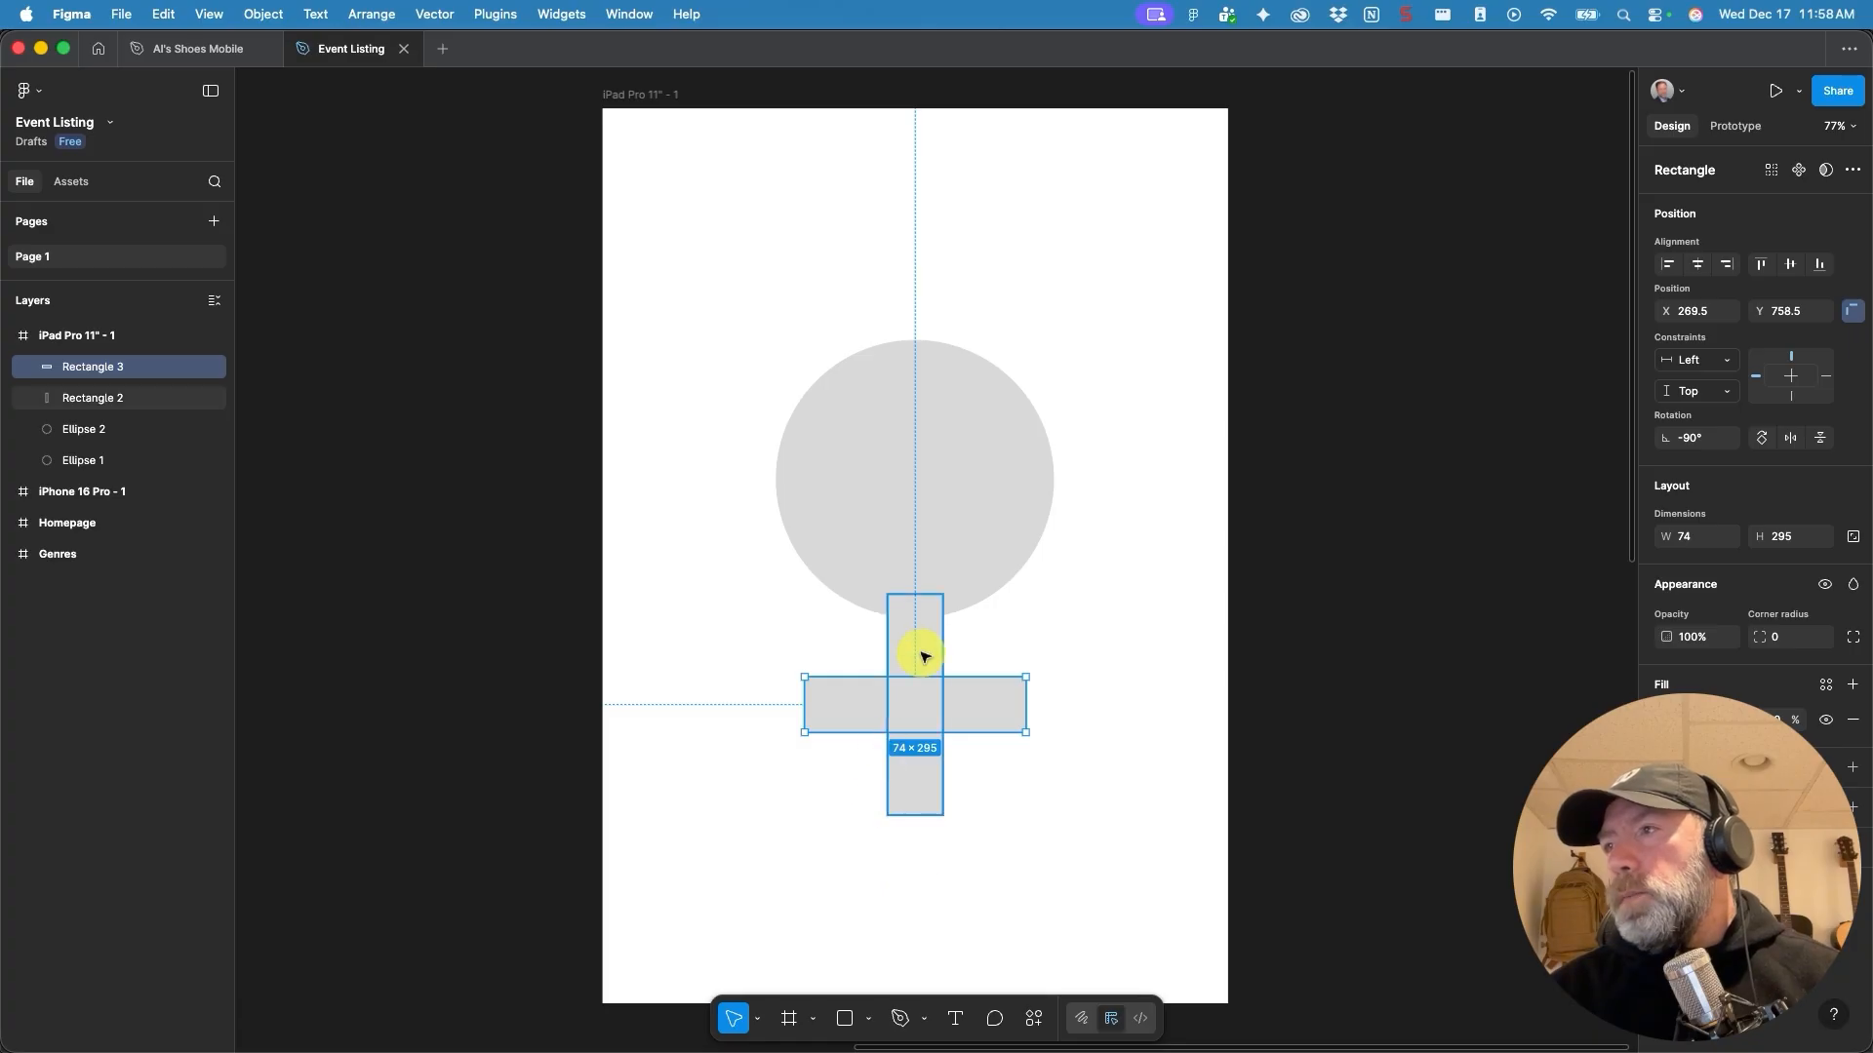
Edit all four shapes in Draw mode, merge the ring and cross with Shape Builder, and remove the inner circle.
key("super+a")
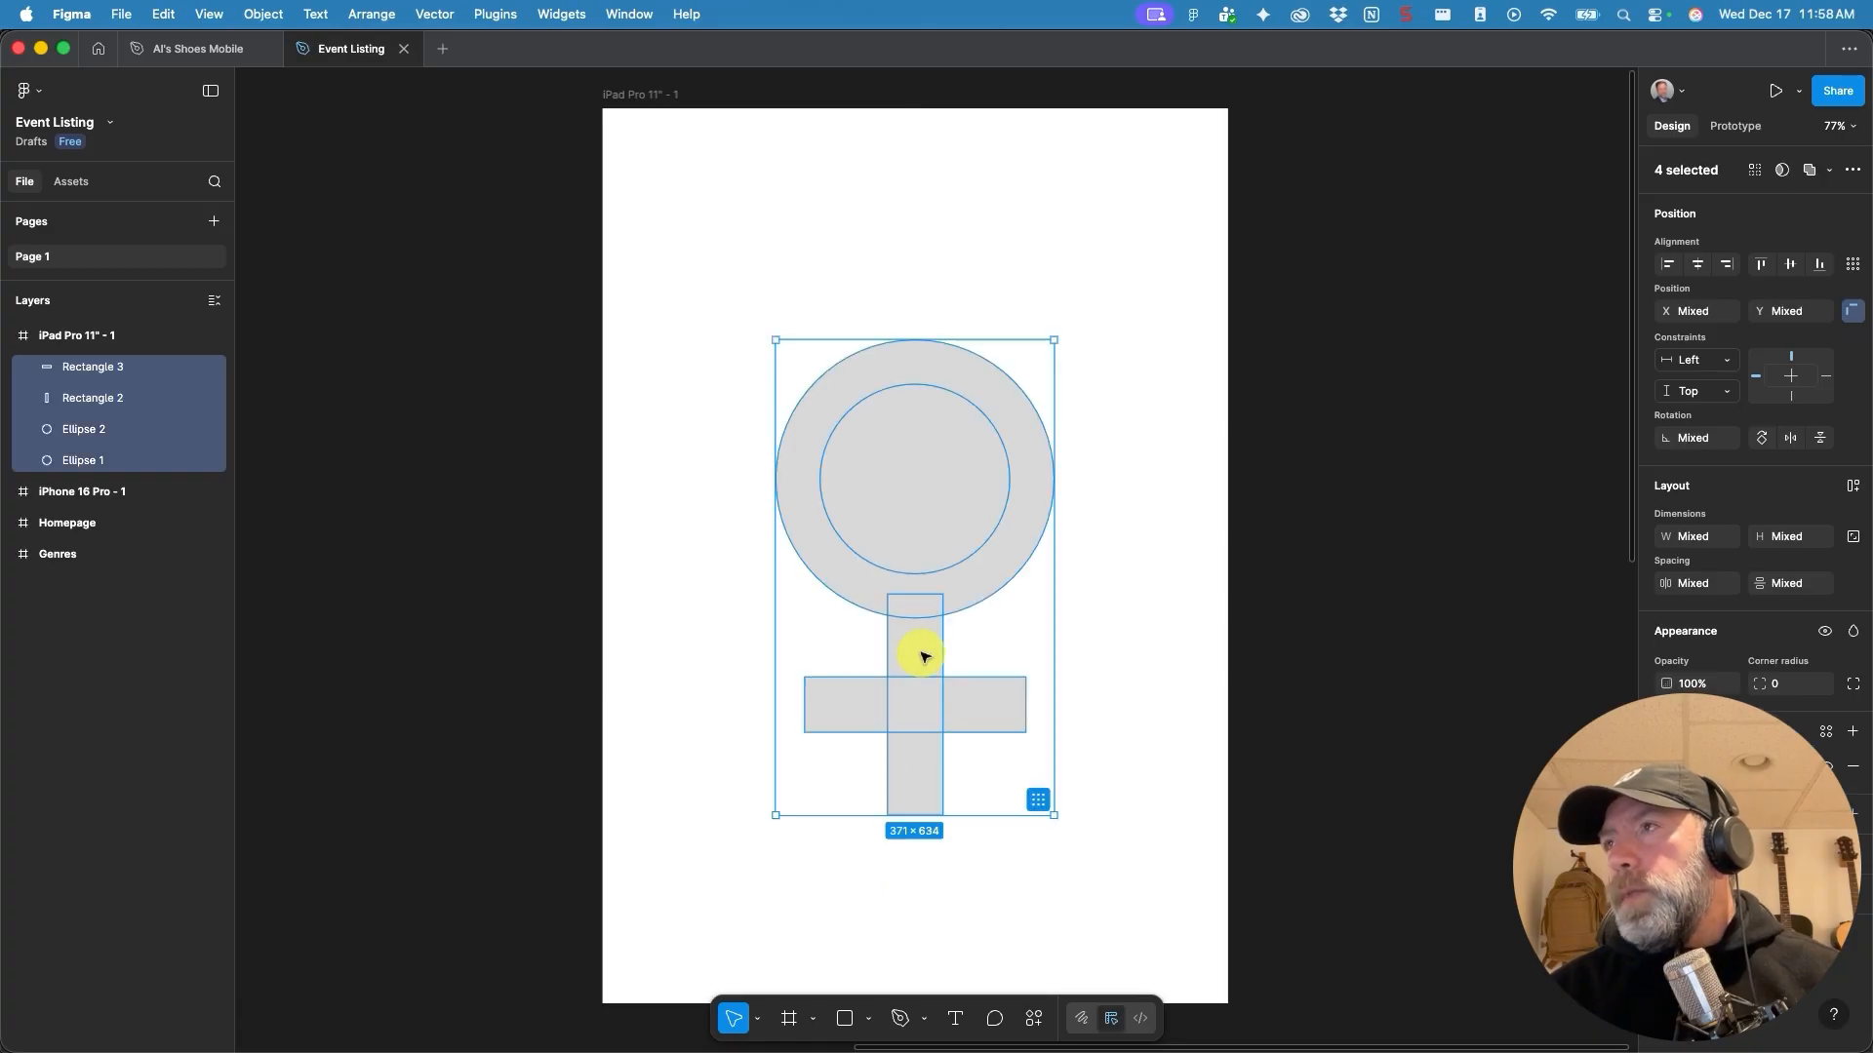
left_click(1083, 1019)
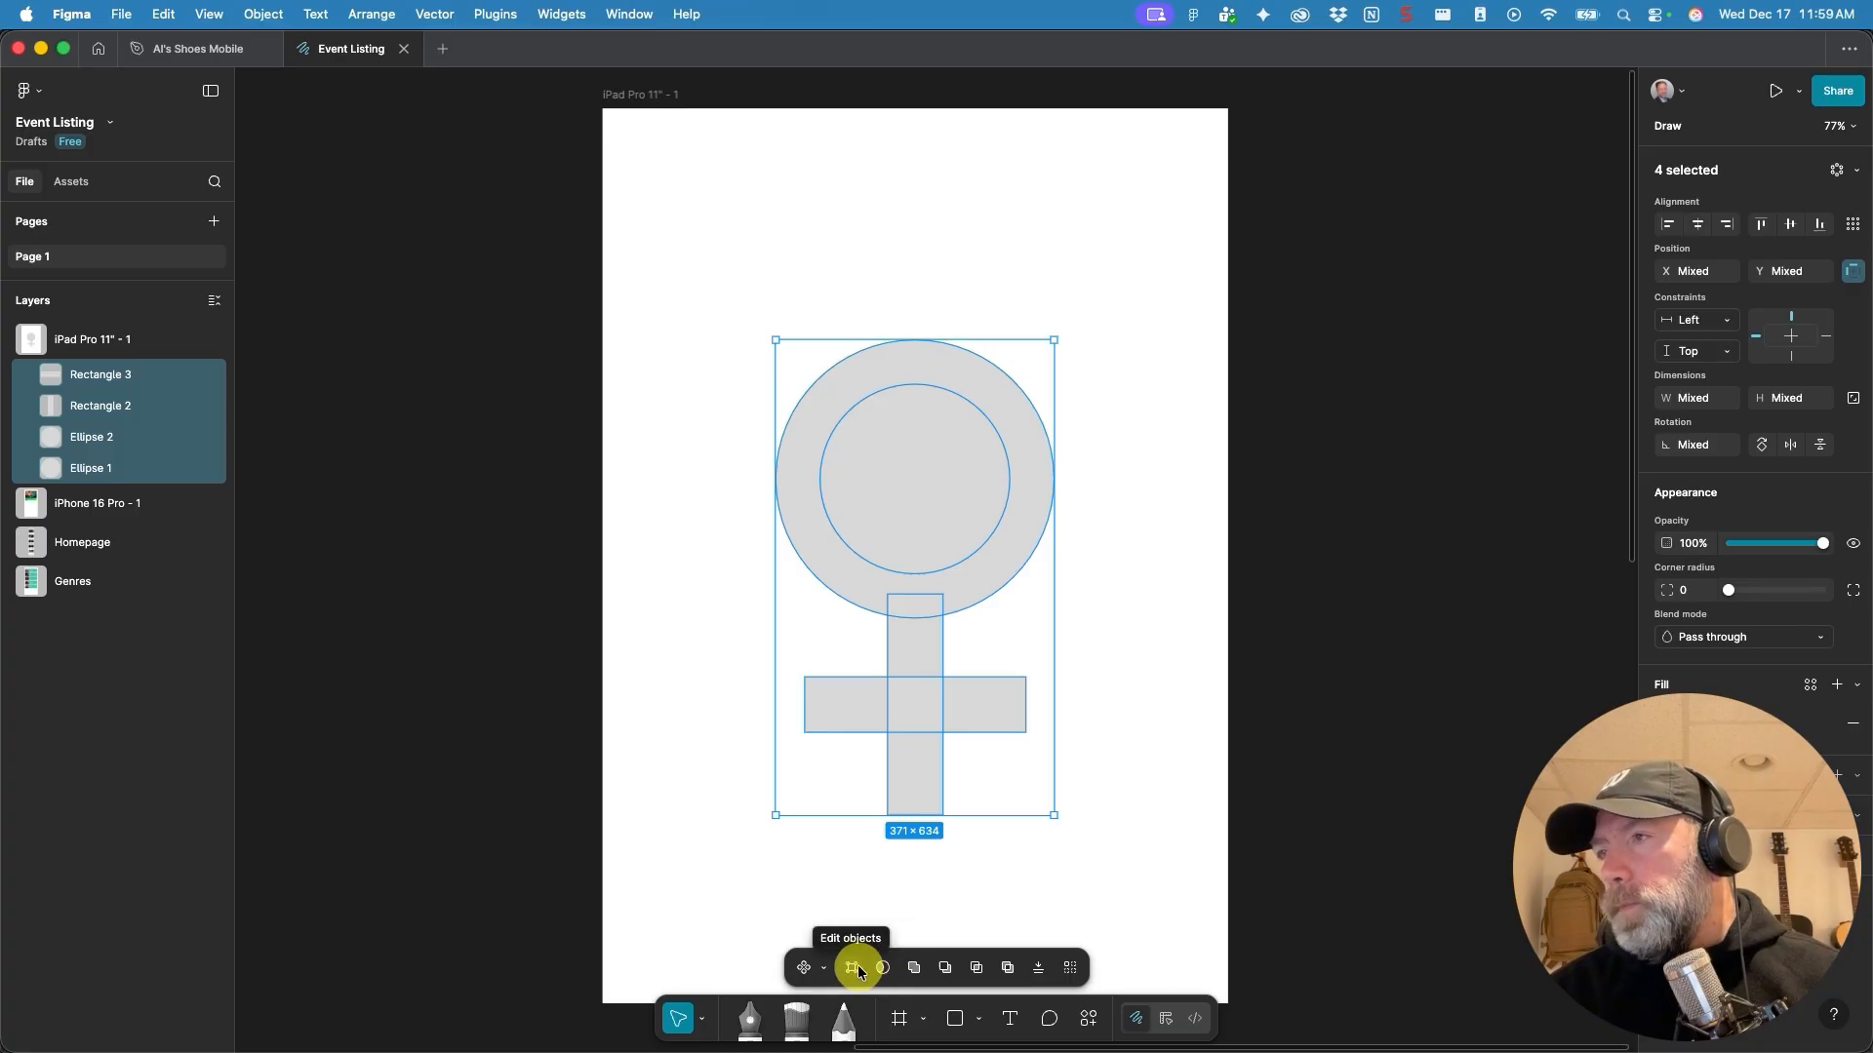
left_click(852, 966)
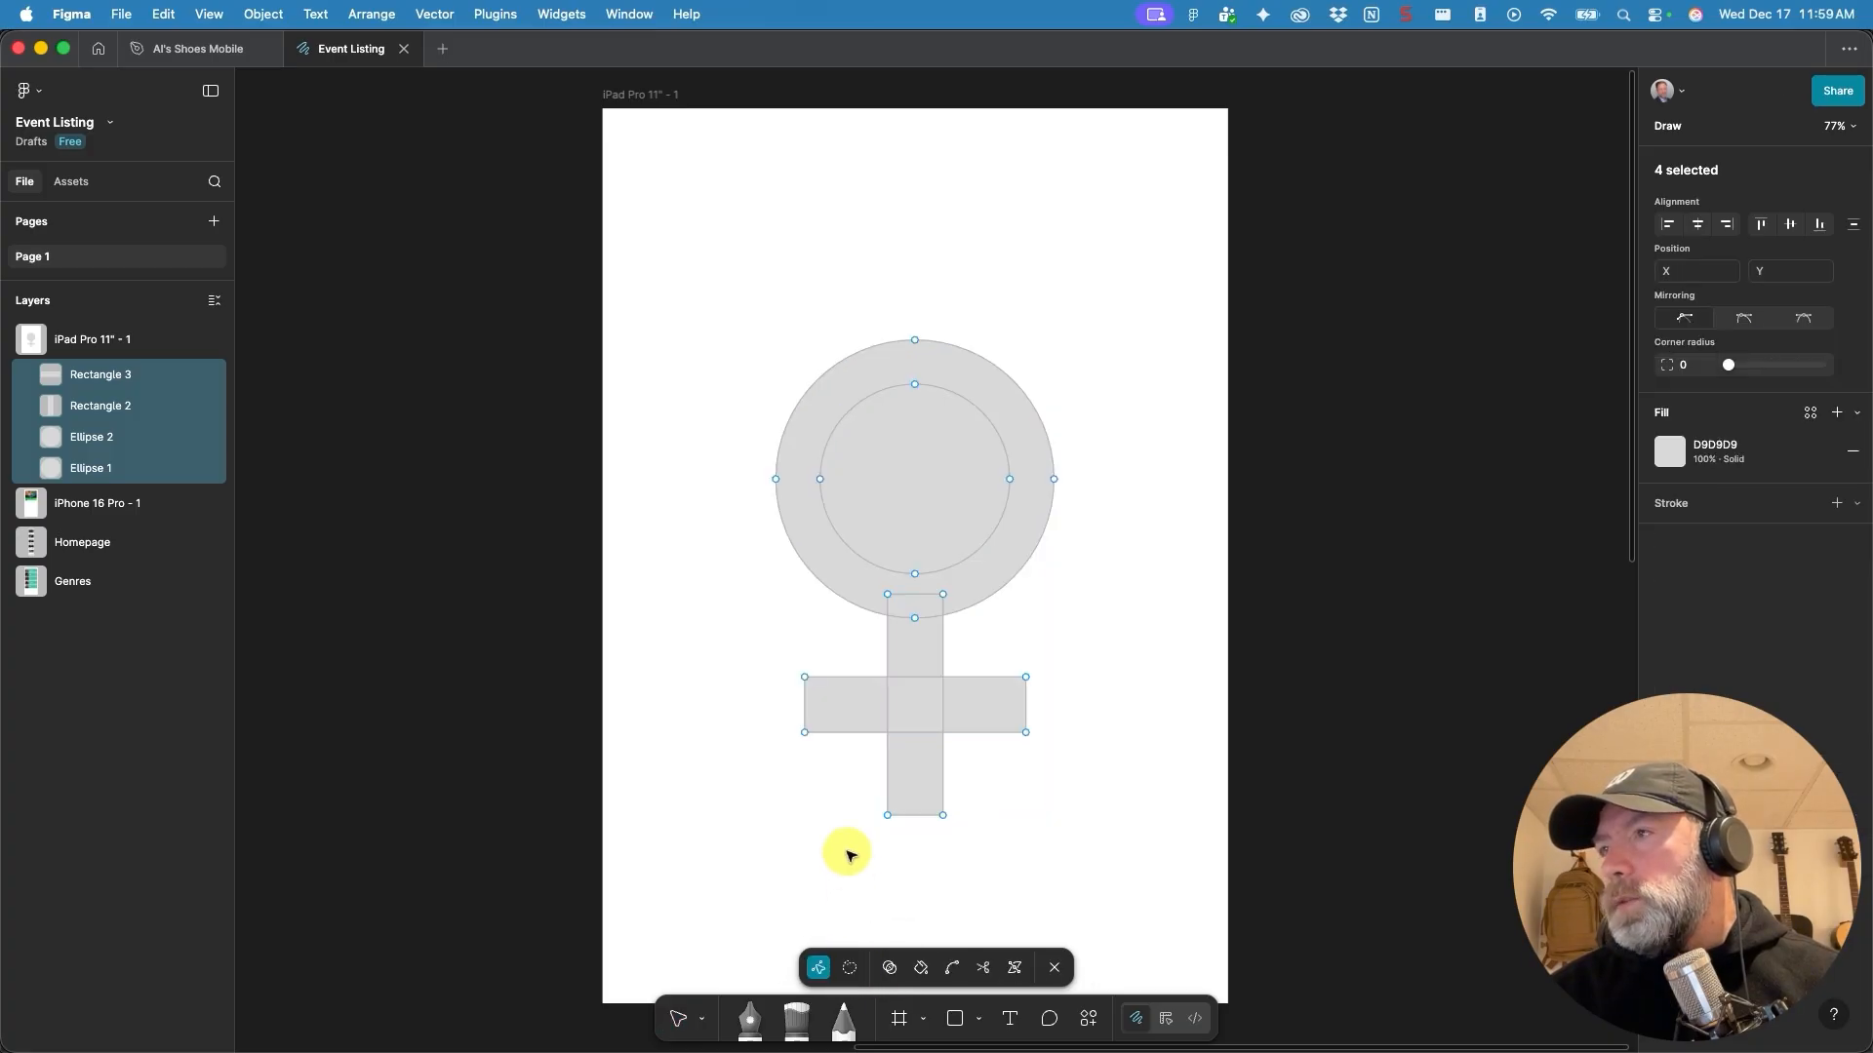
left_click(891, 969)
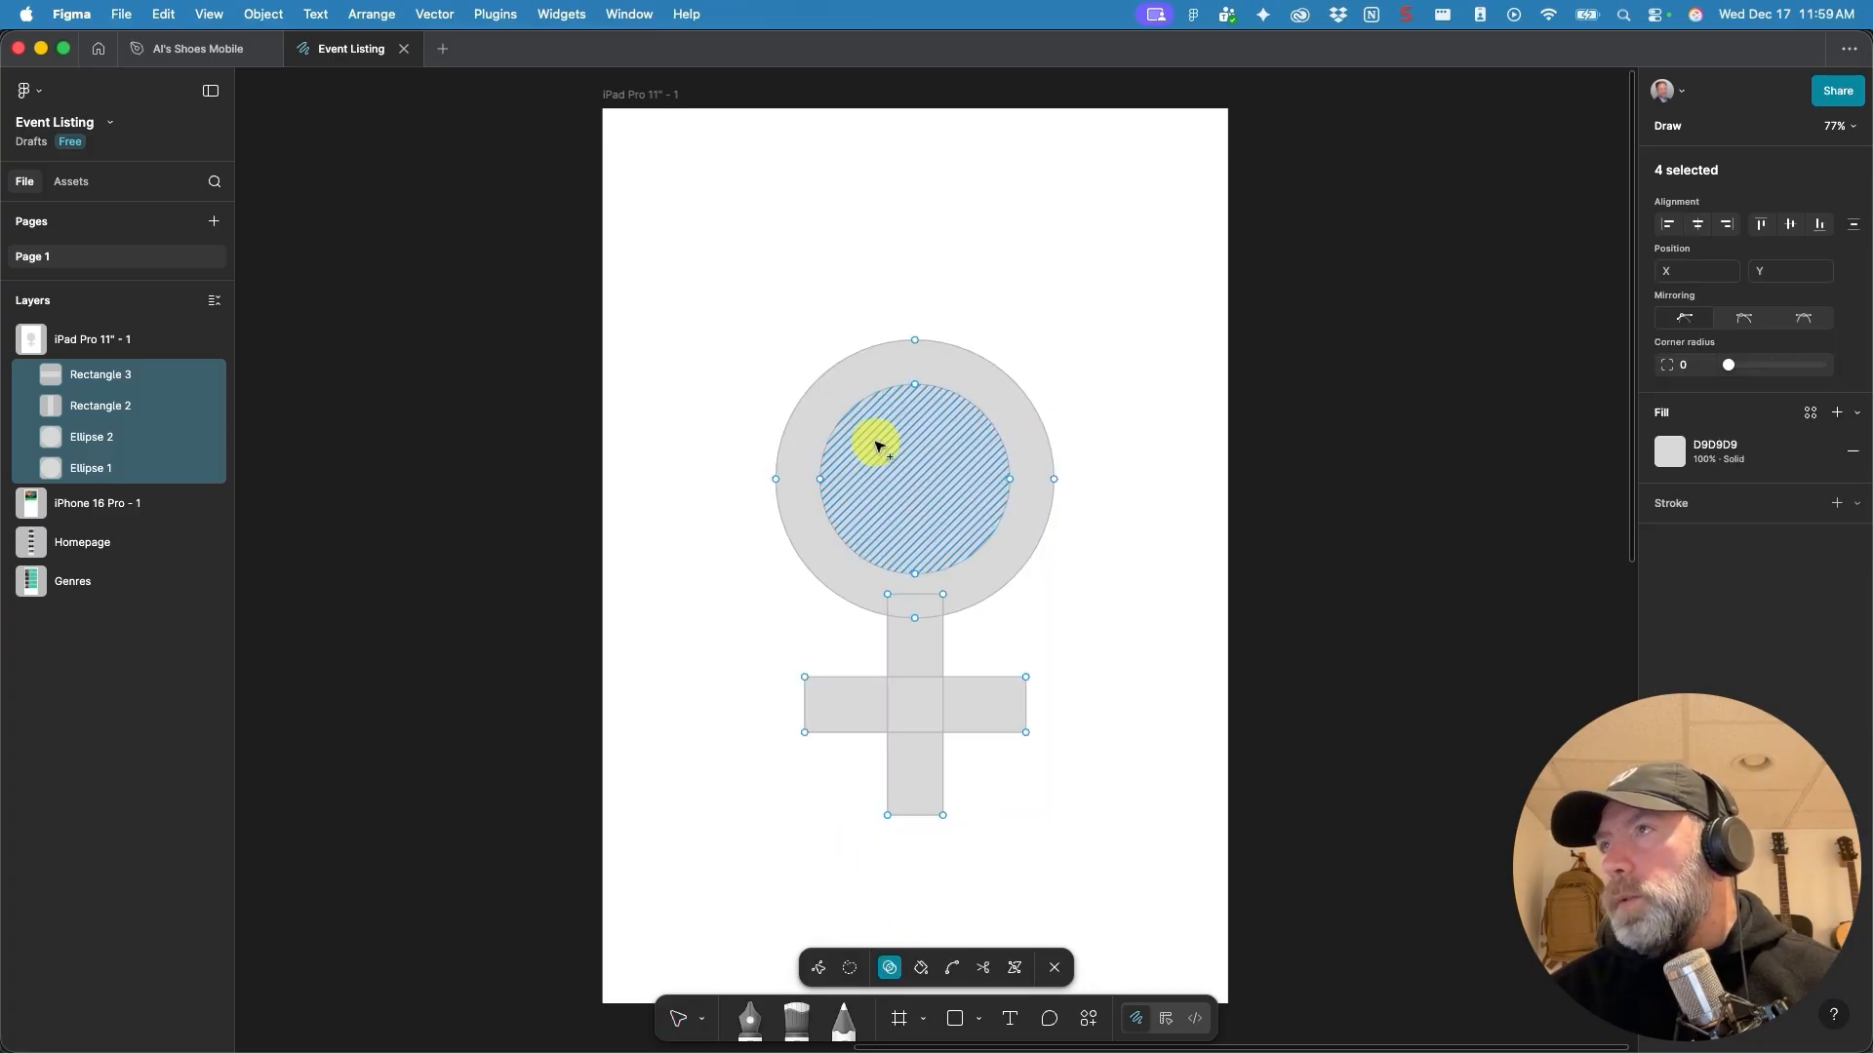
mouse_move(799, 493)
left_mouse_down()
mouse_move(820, 544)
mouse_move(913, 614)
mouse_move(918, 744)
mouse_move(896, 709)
mouse_move(853, 699)
mouse_move(951, 696)
left_mouse_up()
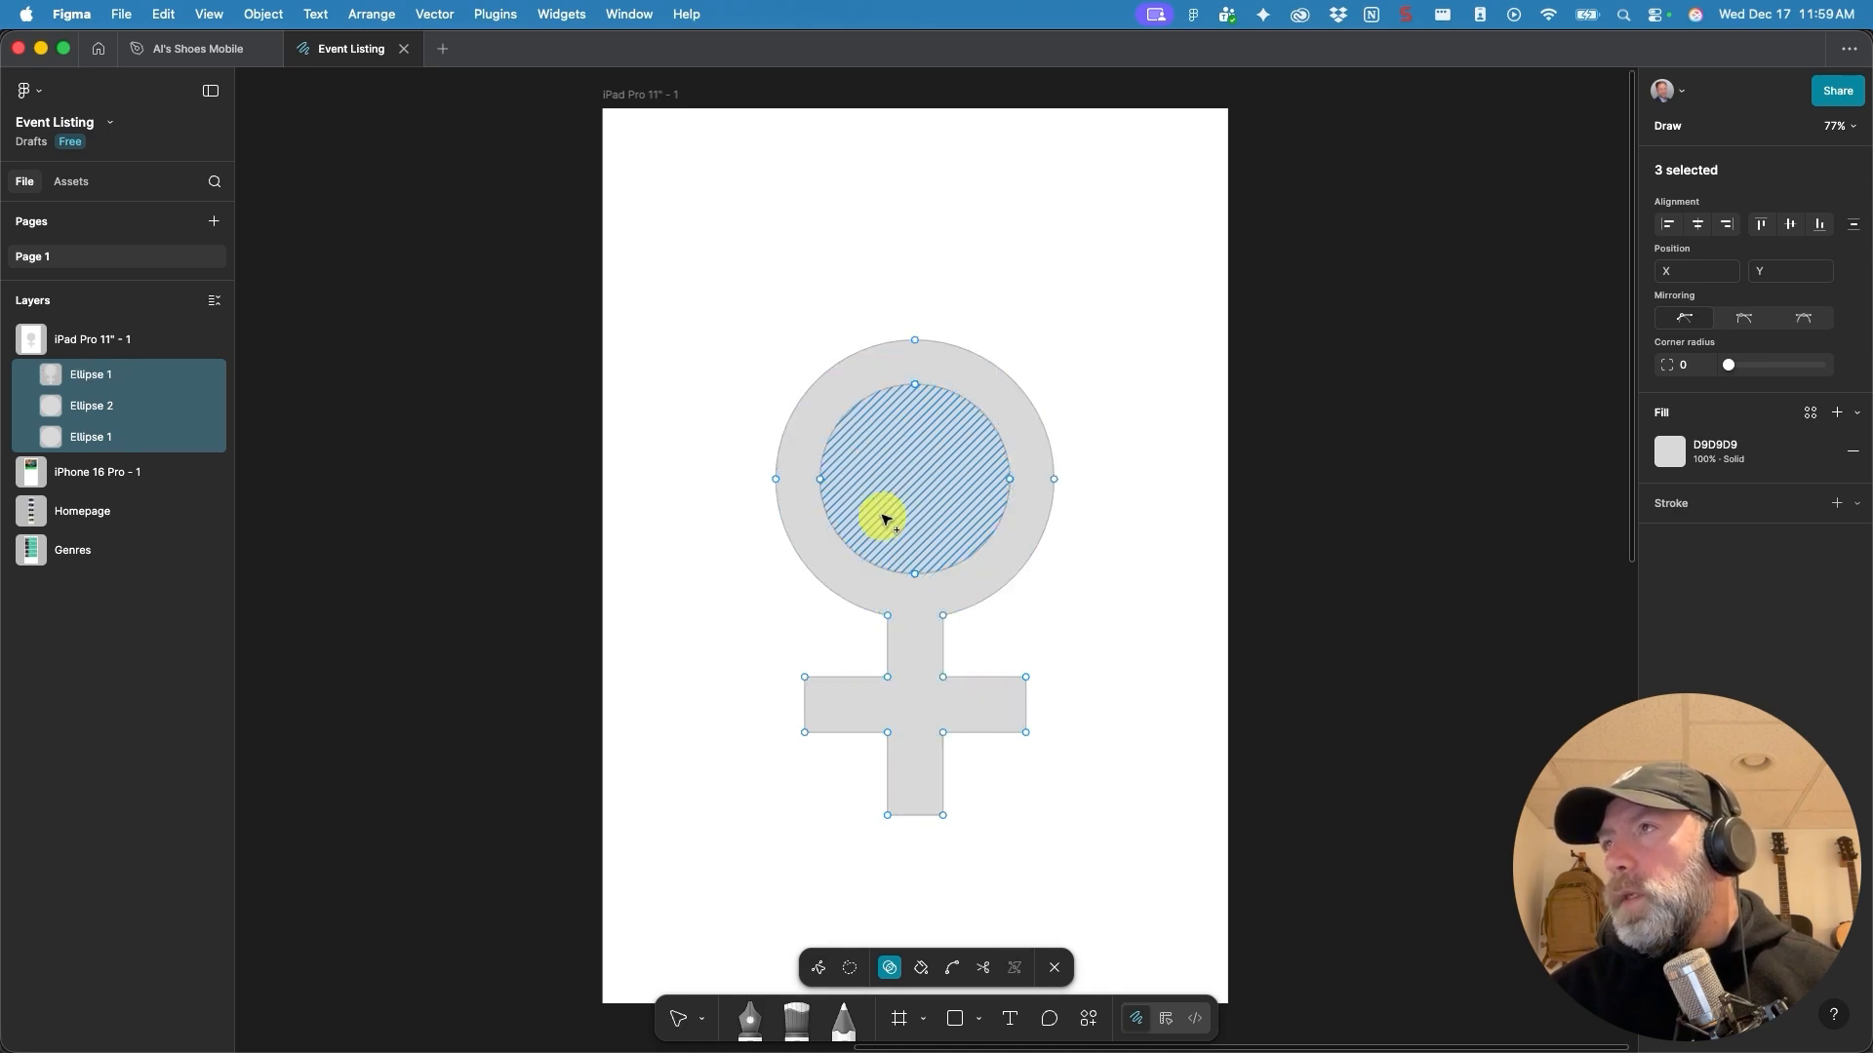
left_click(895, 497, "alt")
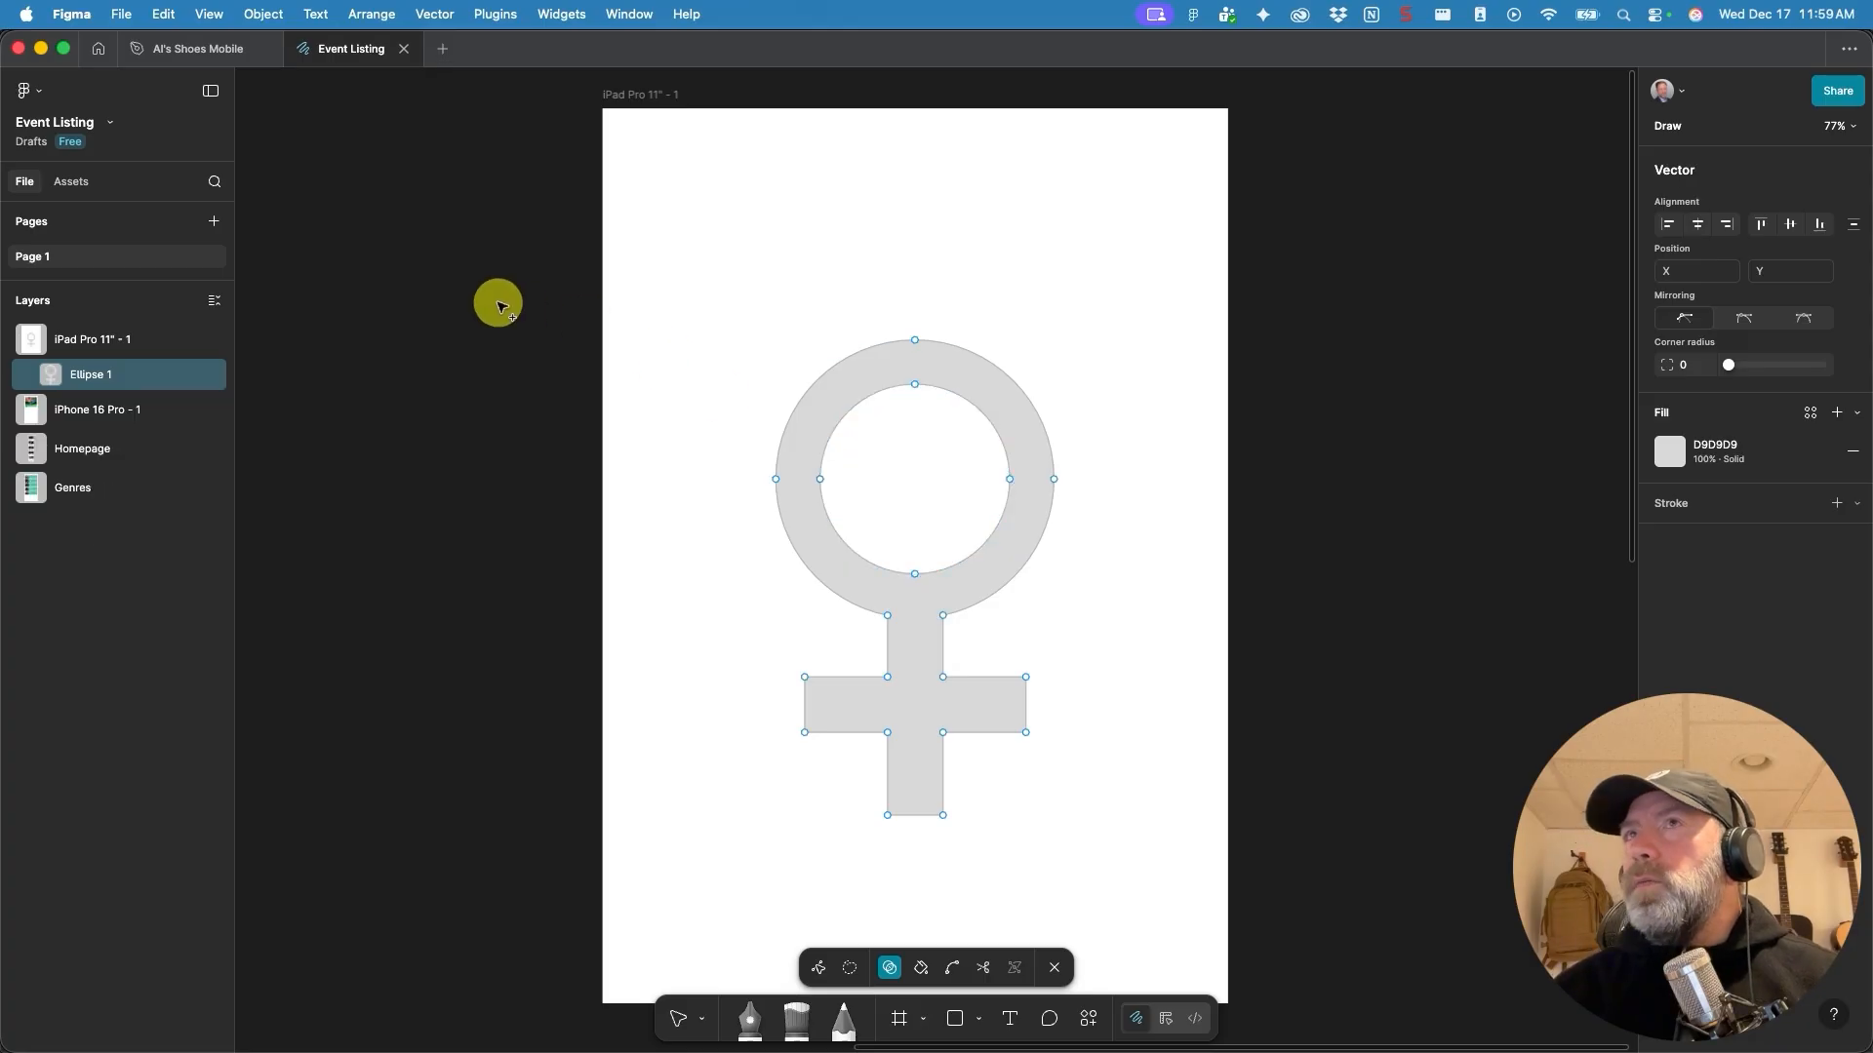
left_click(680, 1021)
left_click(647, 569)
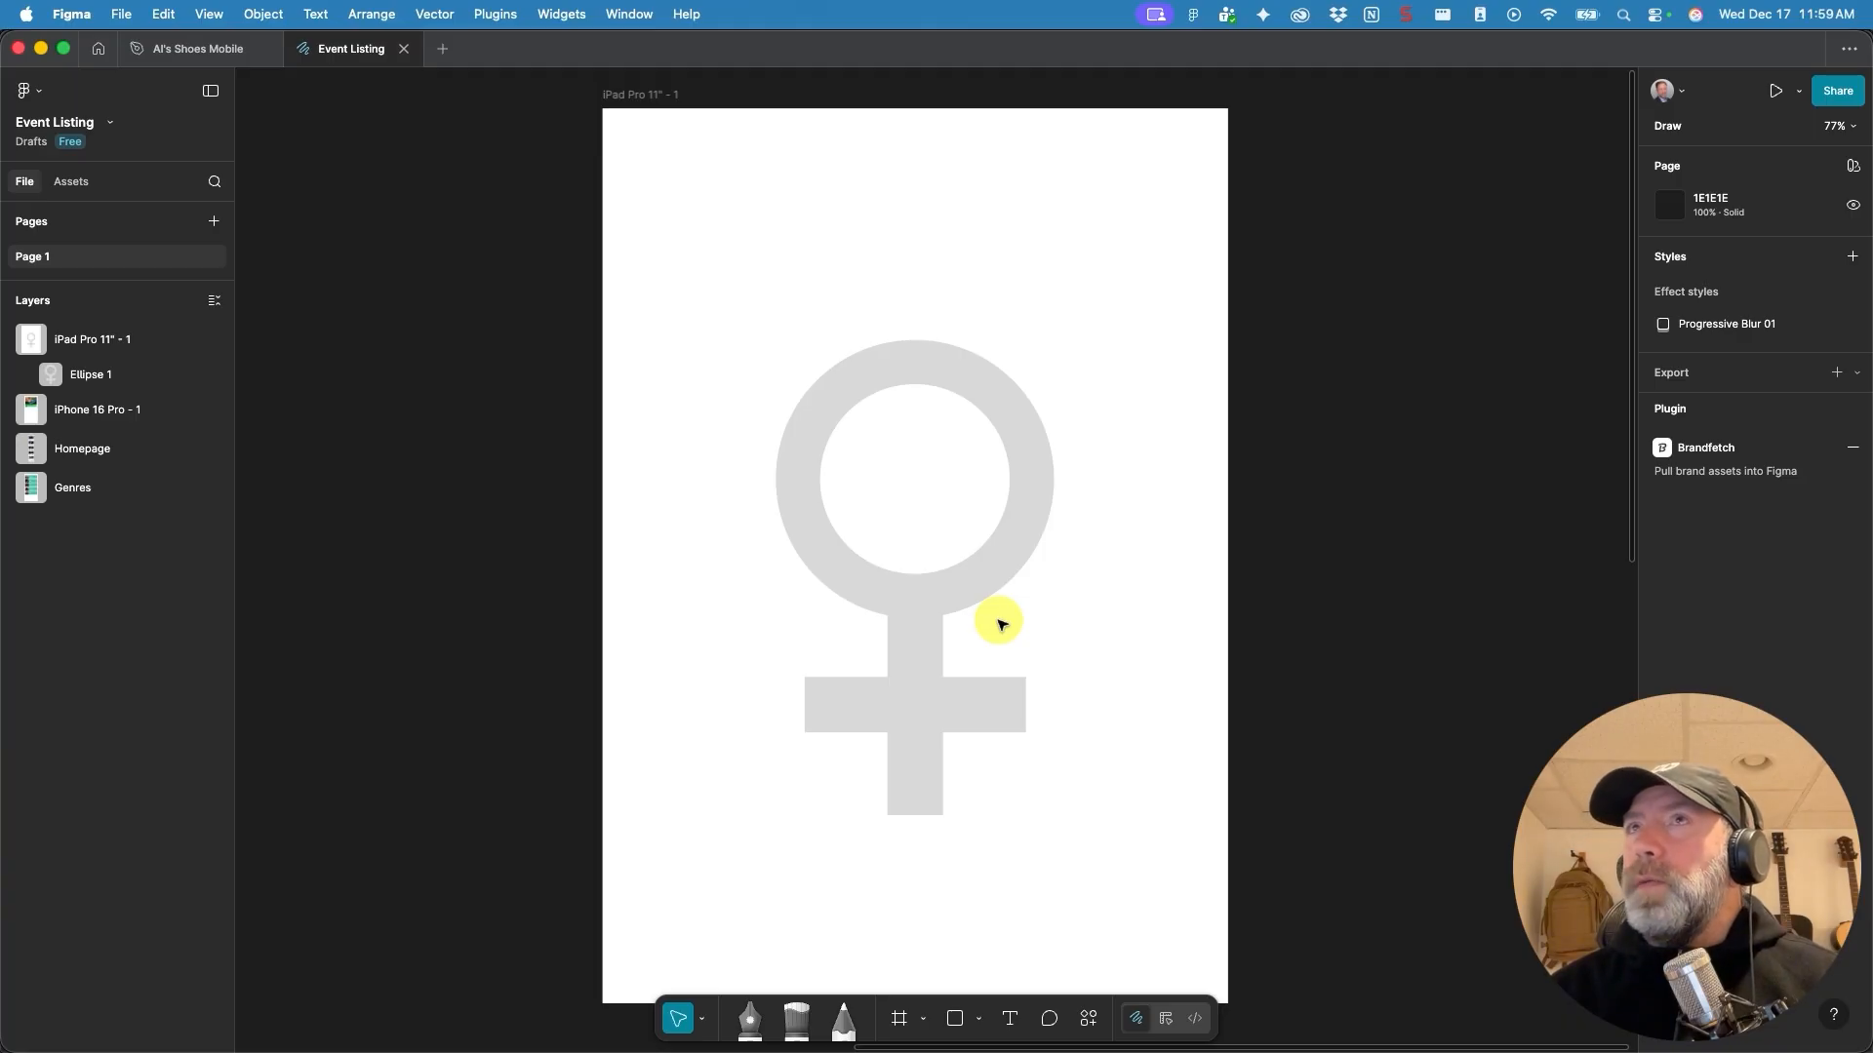
Copy the finished symbol from Illustrator, paste it into the Figma frame, and place it in the frame's upper-left corner.
key("super+Tab")
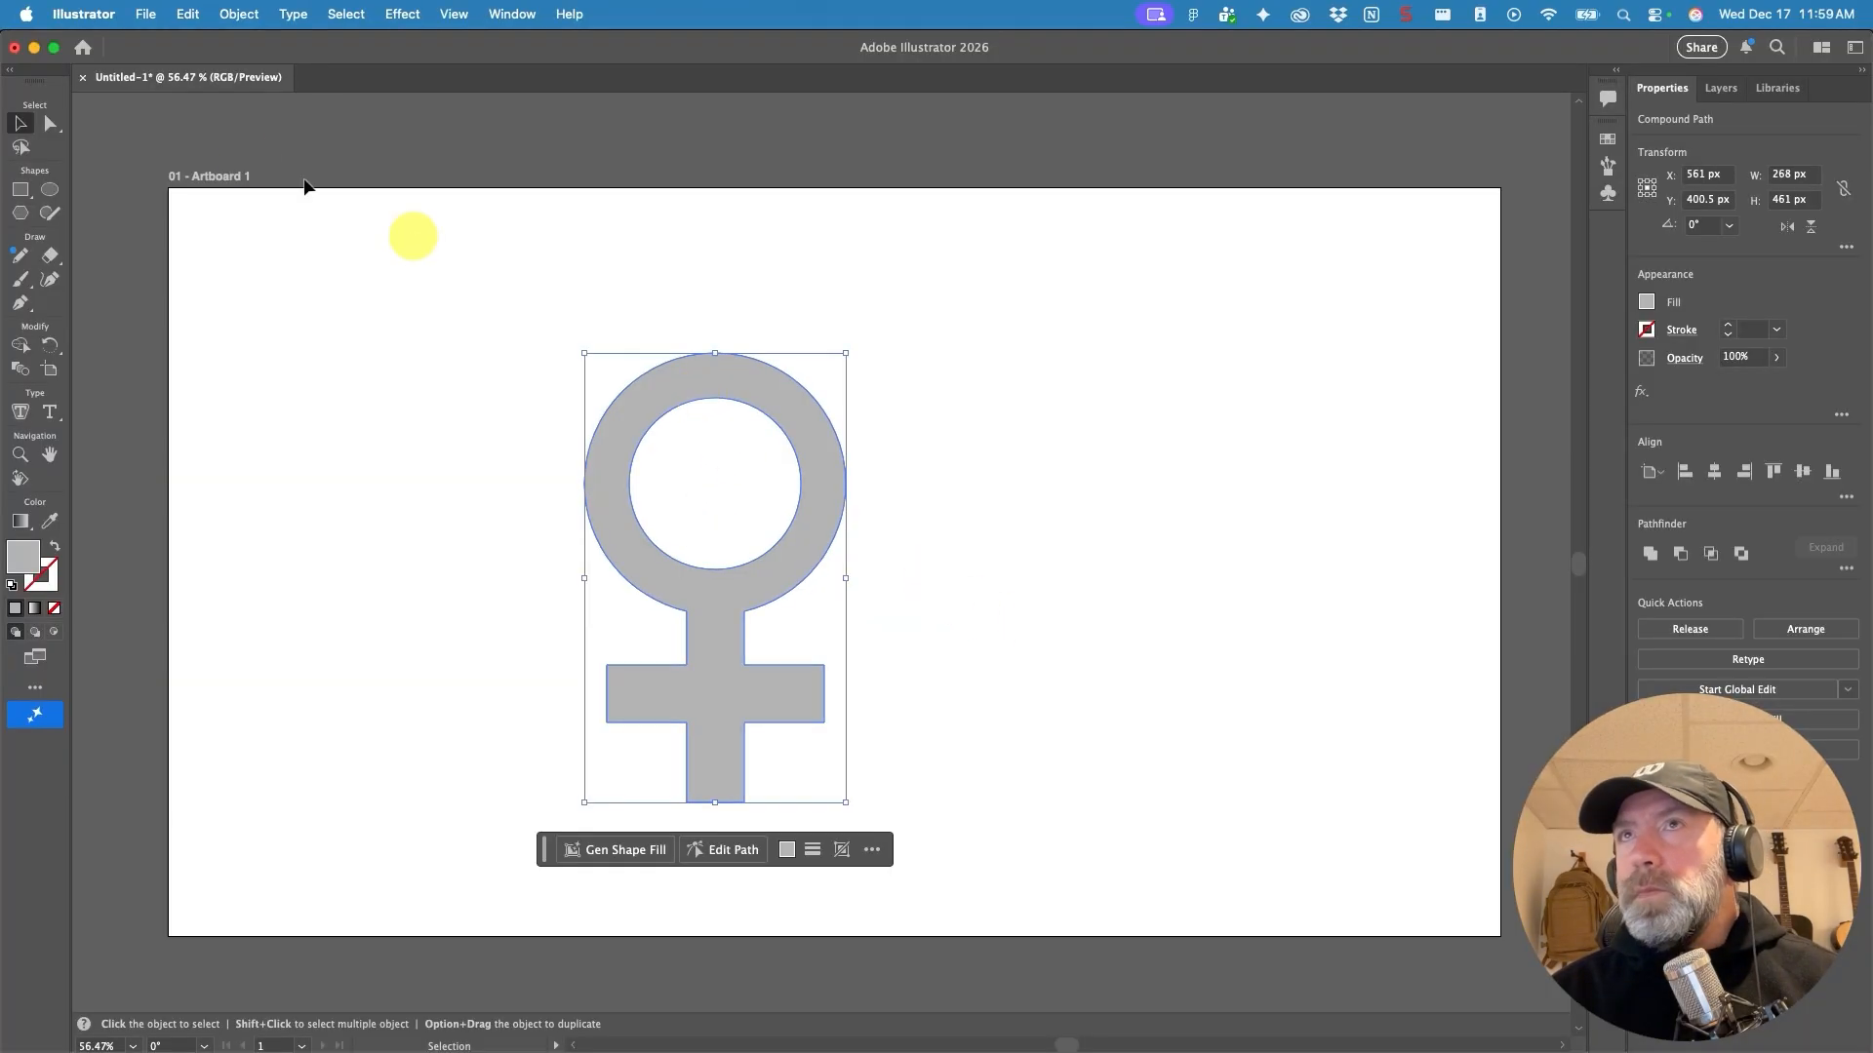
key("super")
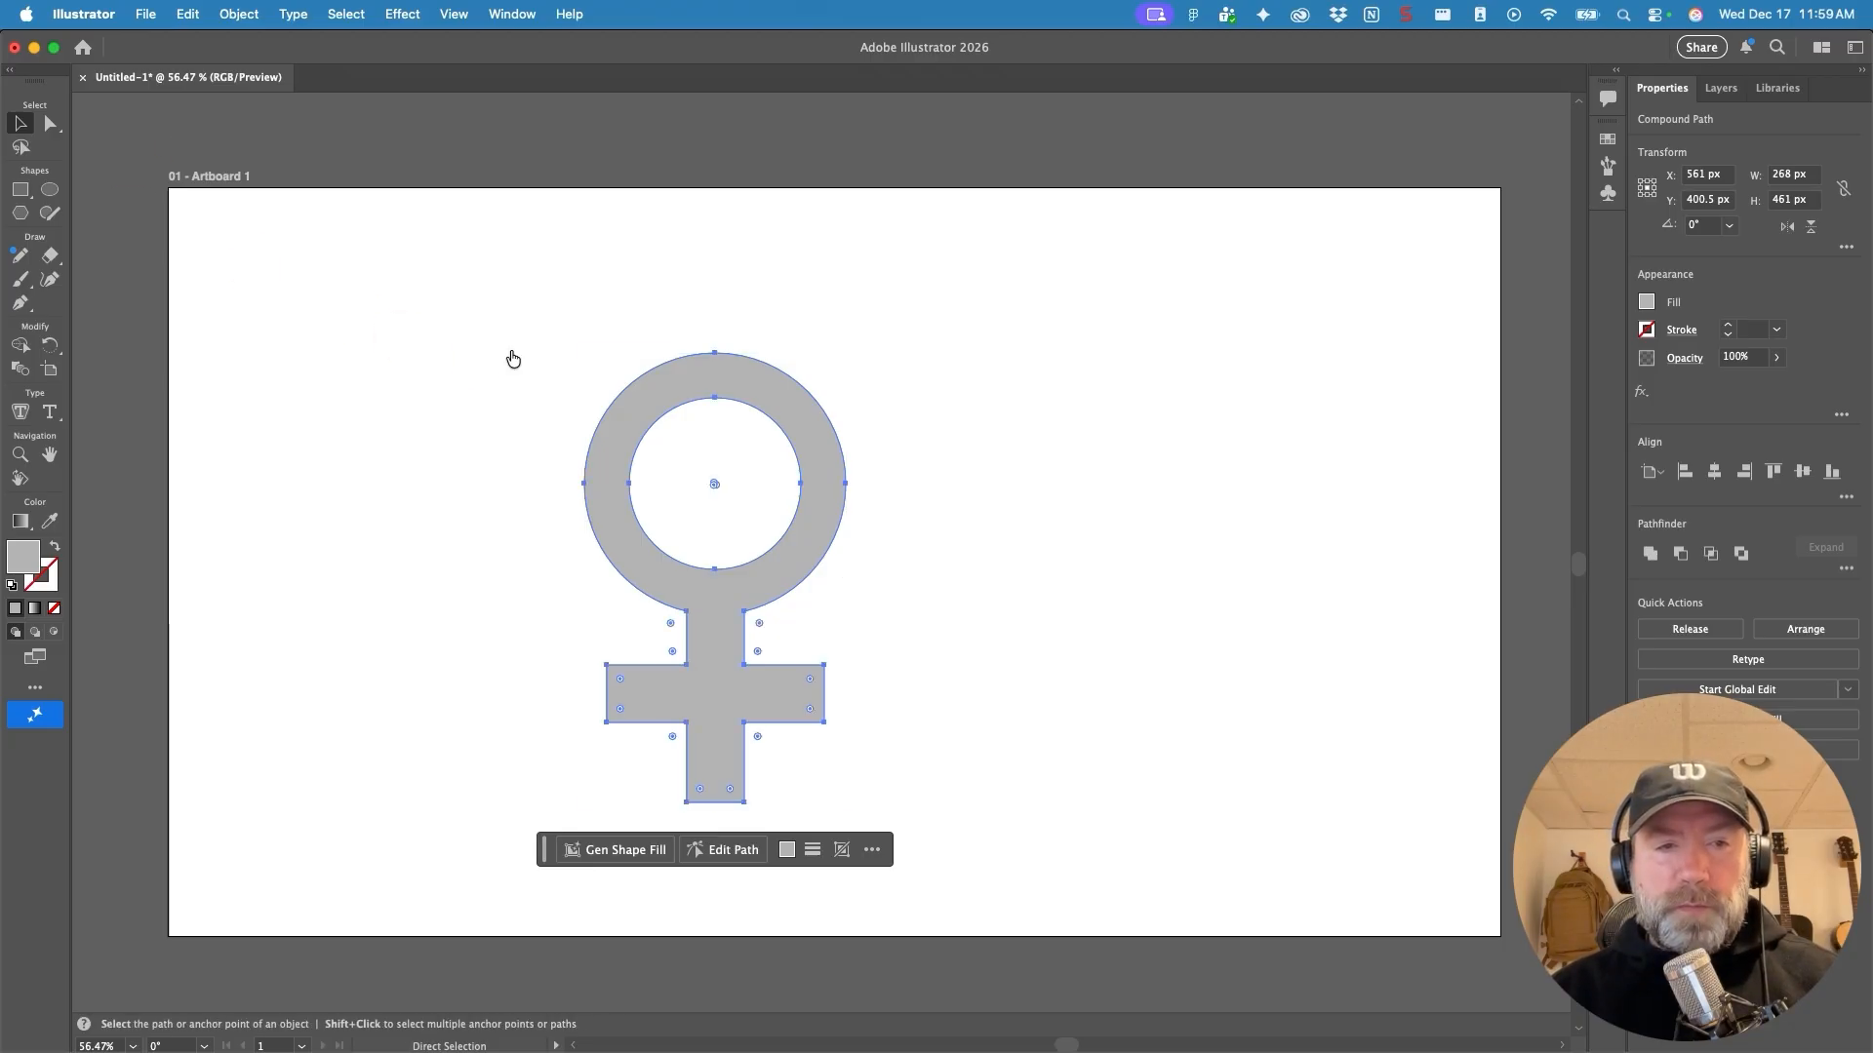
key("super+Tab")
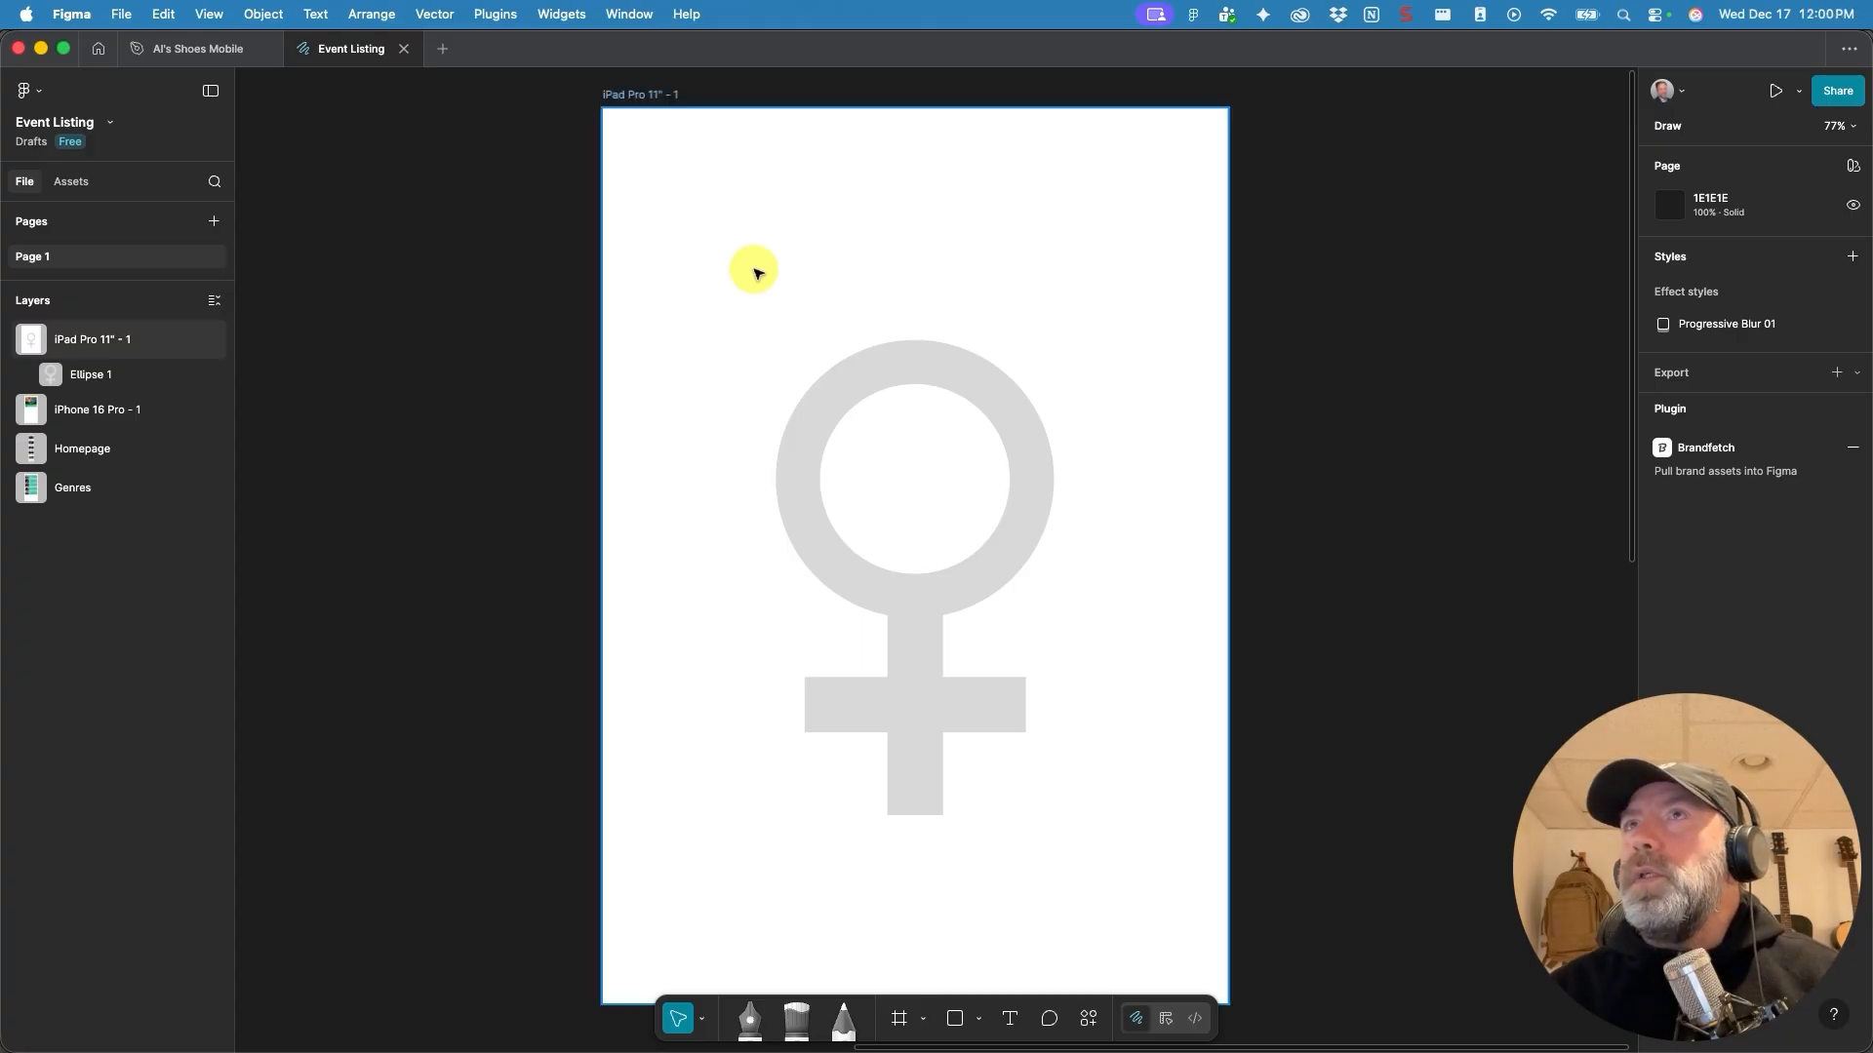
key("super+v")
left_click_drag(957, 419, 736, 182)
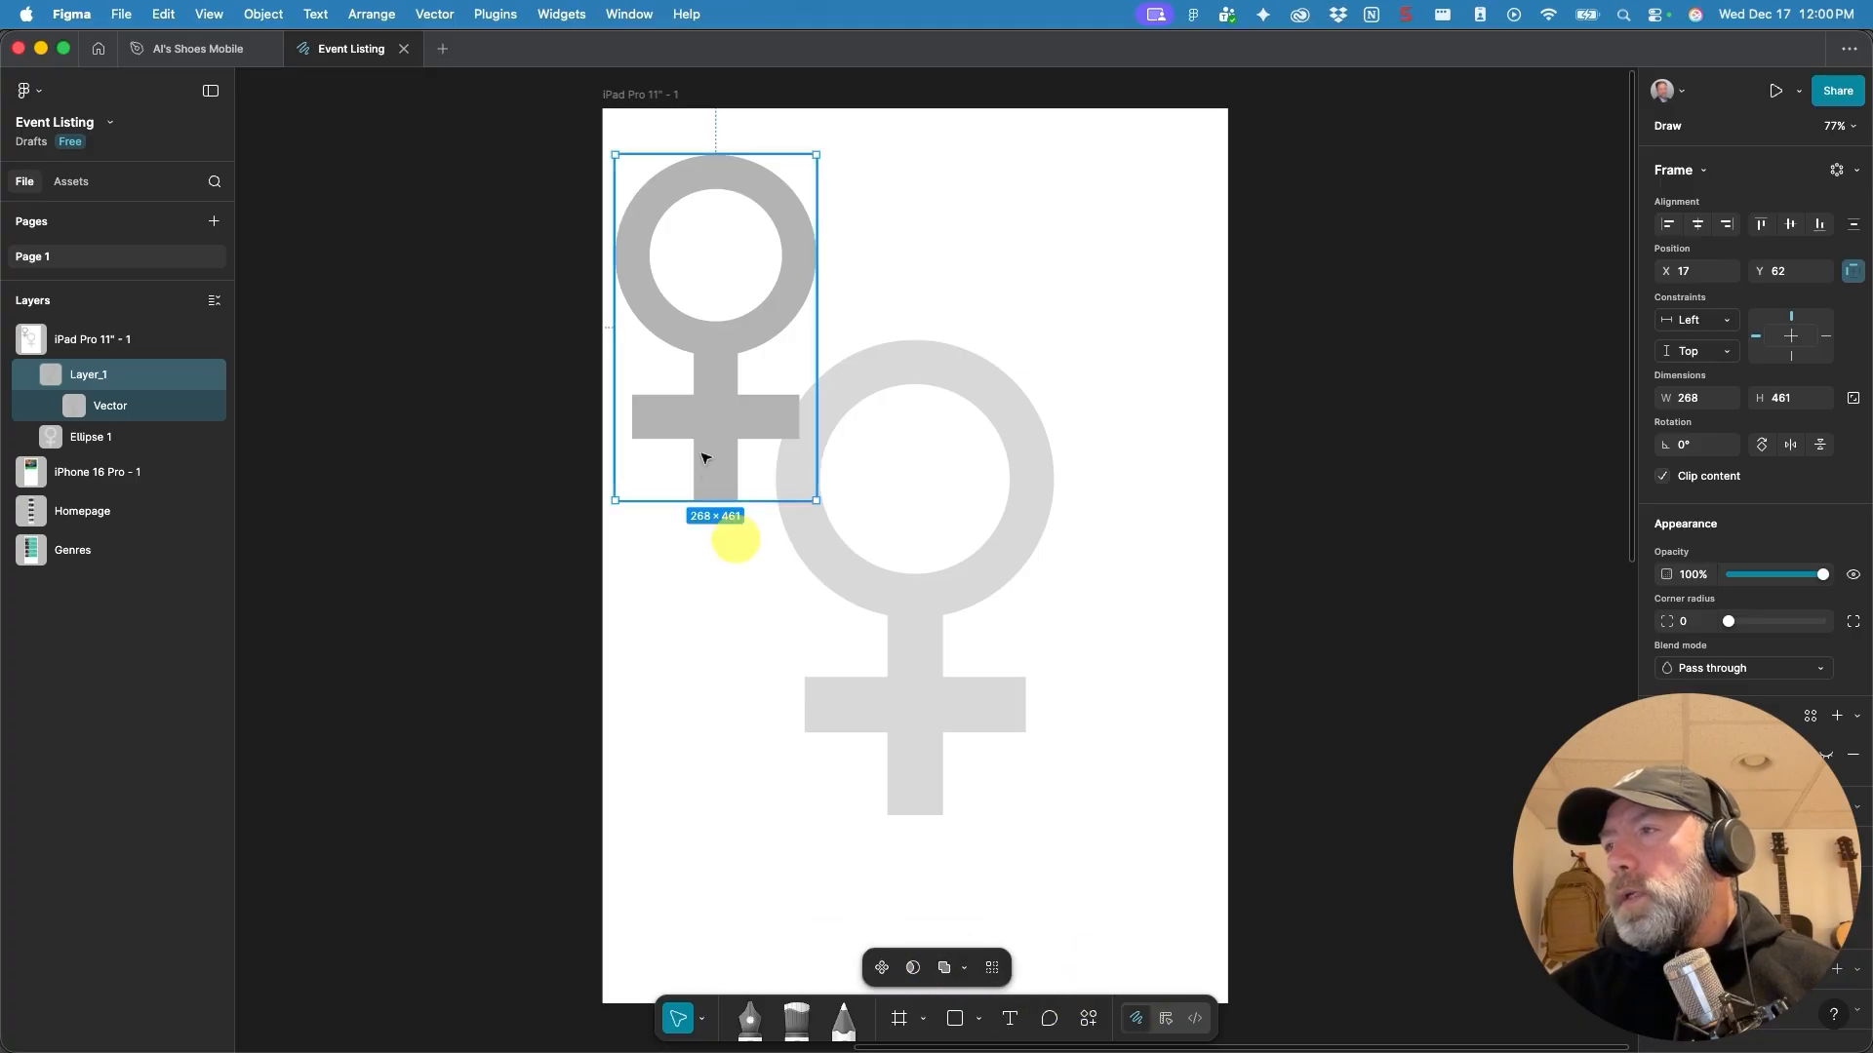
Flatten the pasted Illustrator symbol into a single vector and examine its anchor points in vector editing.
right_click(718, 340)
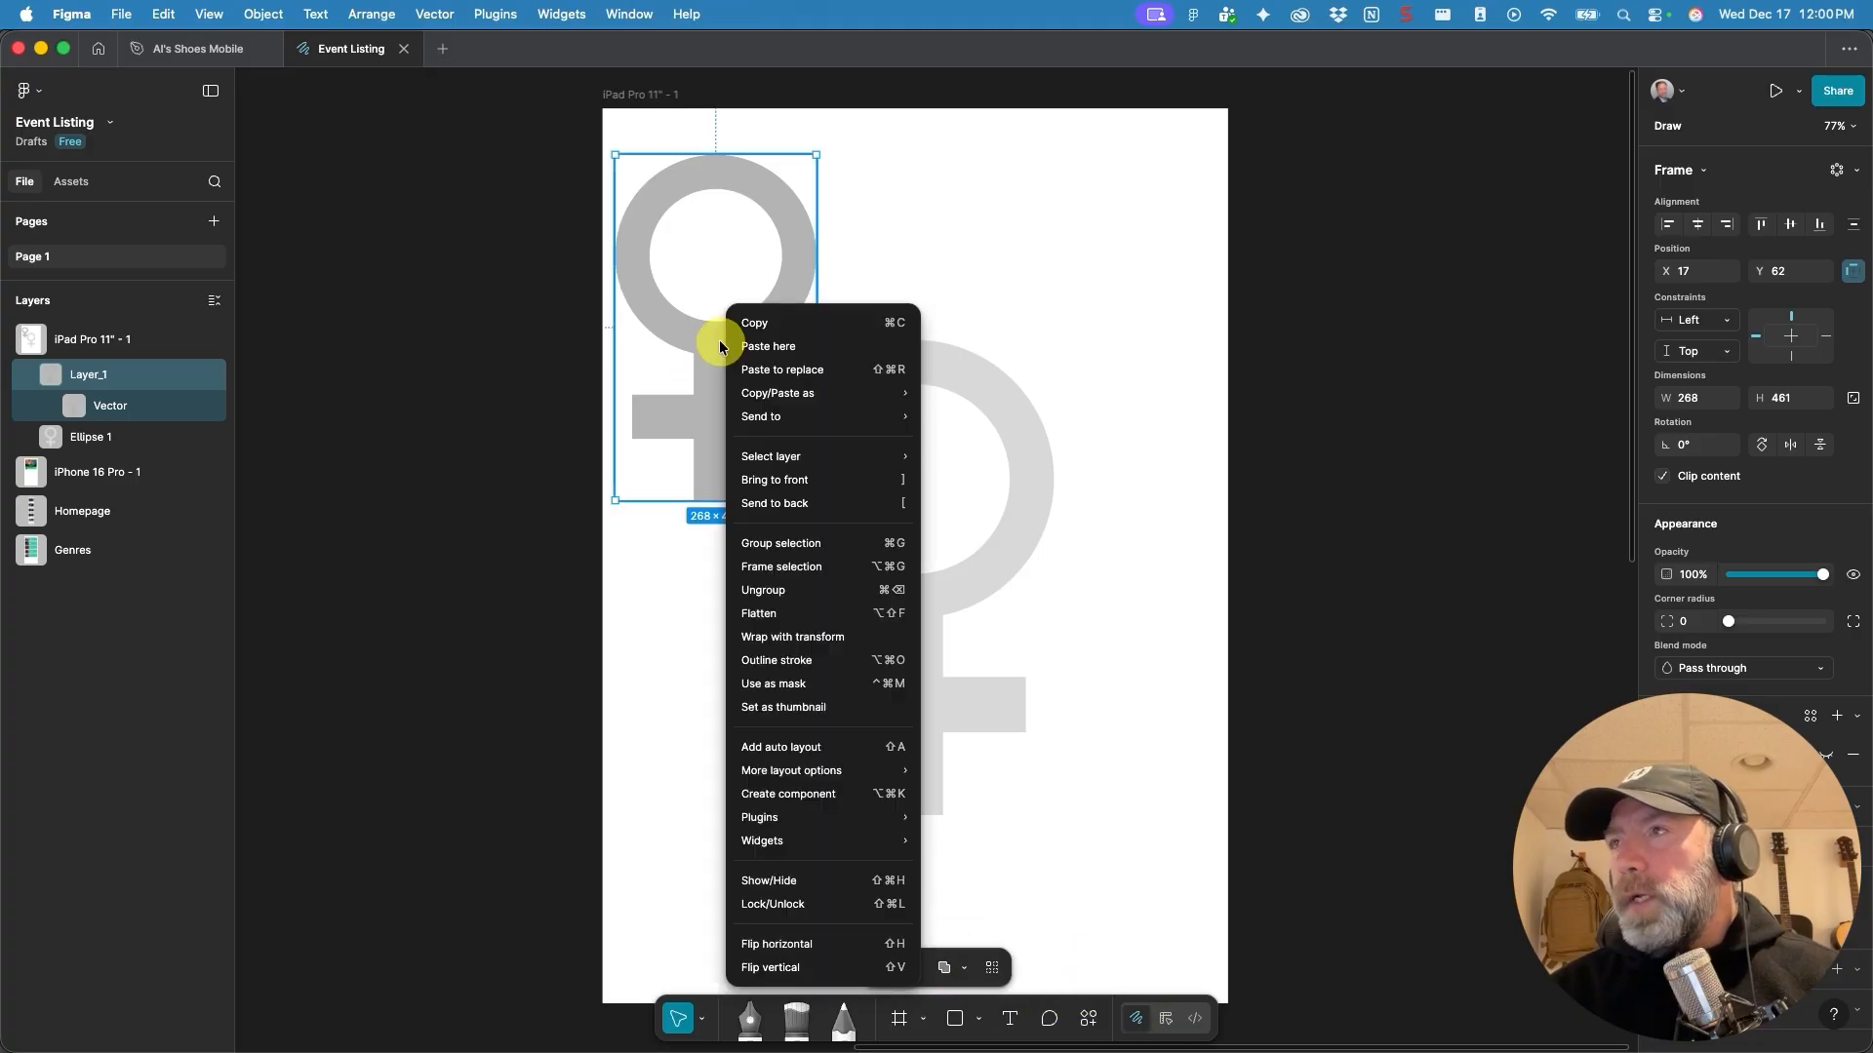
left_click(776, 615)
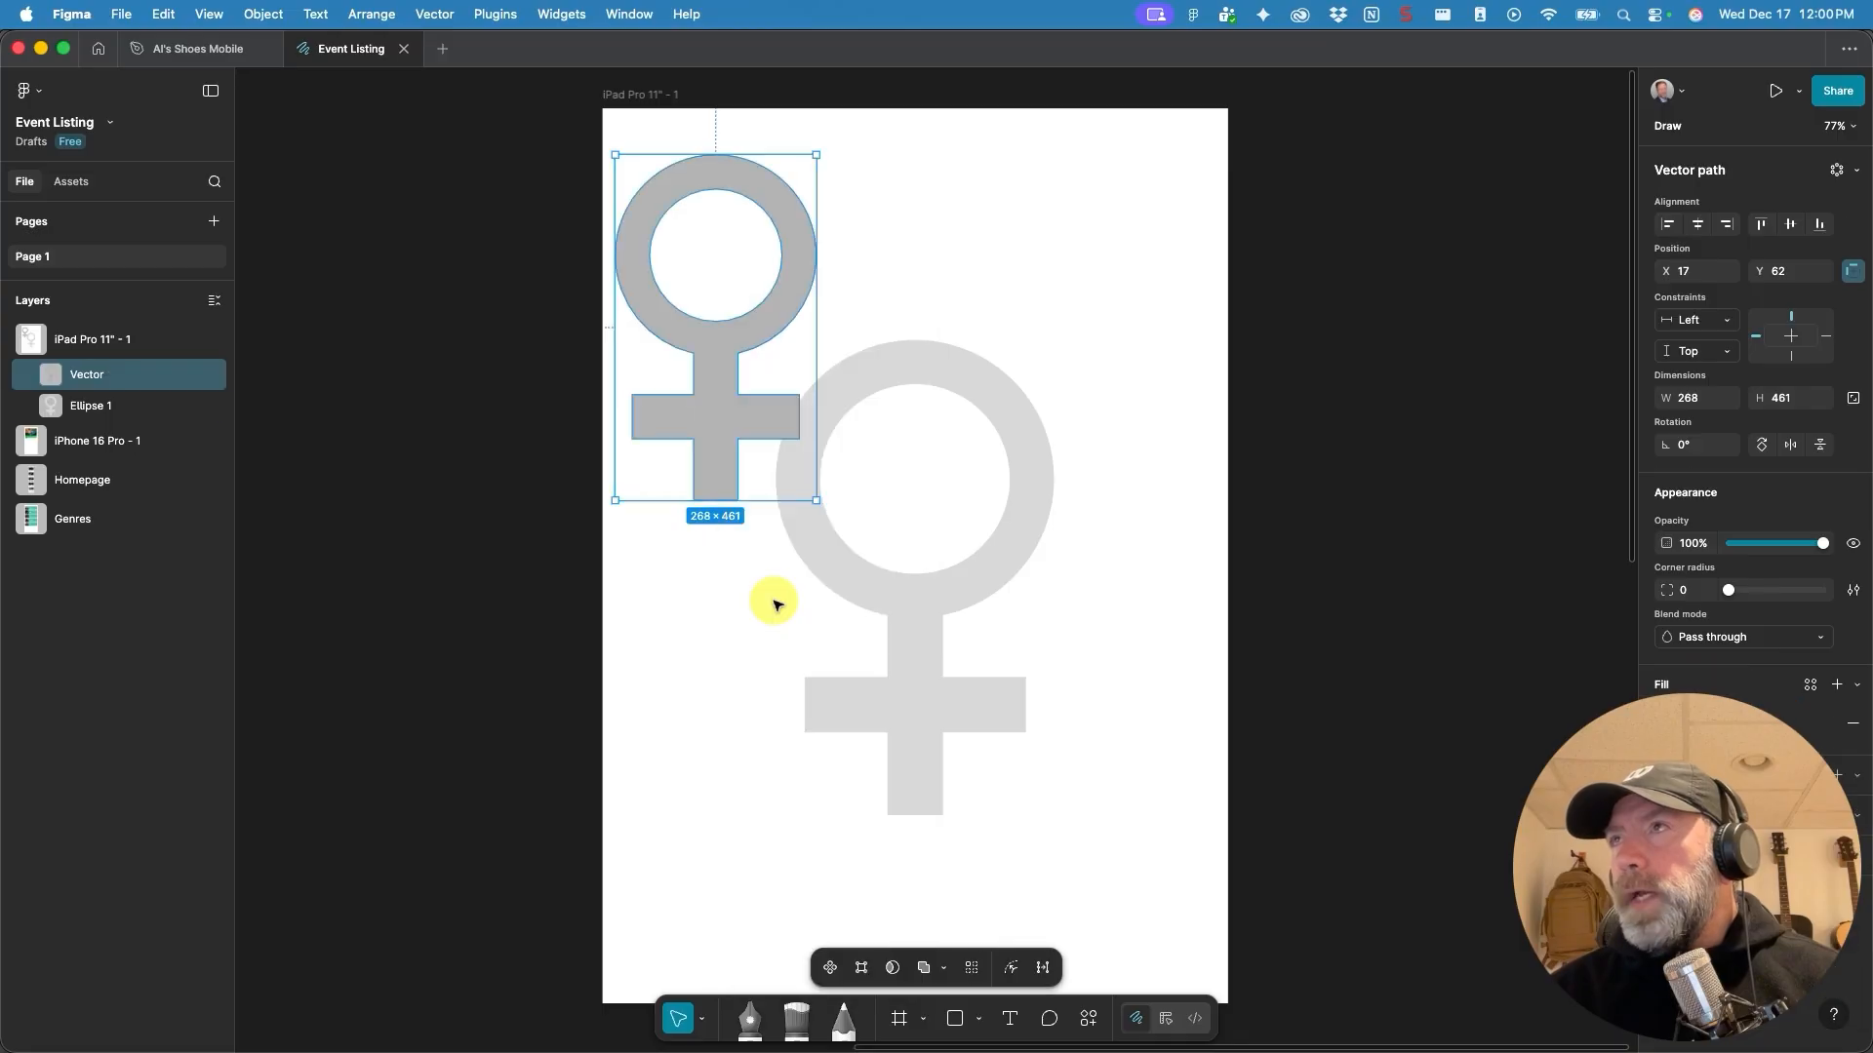
left_click(863, 968)
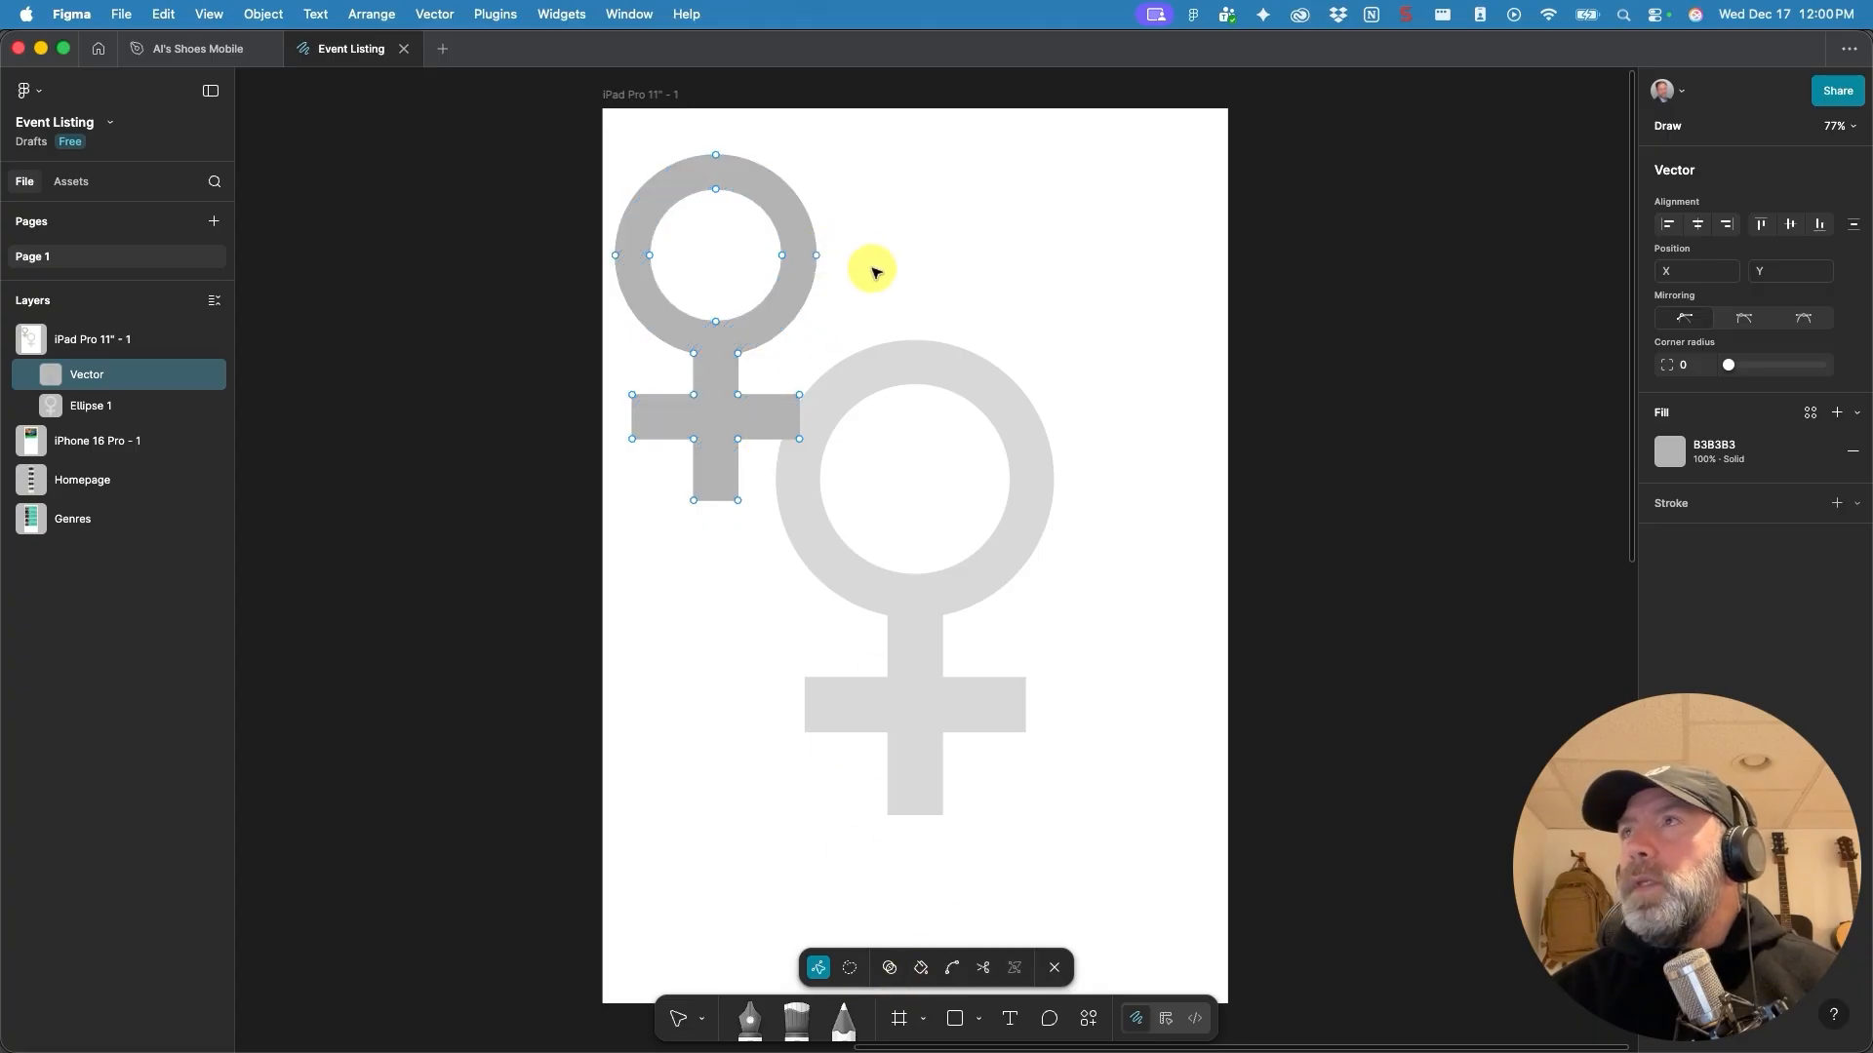
key("Escape")
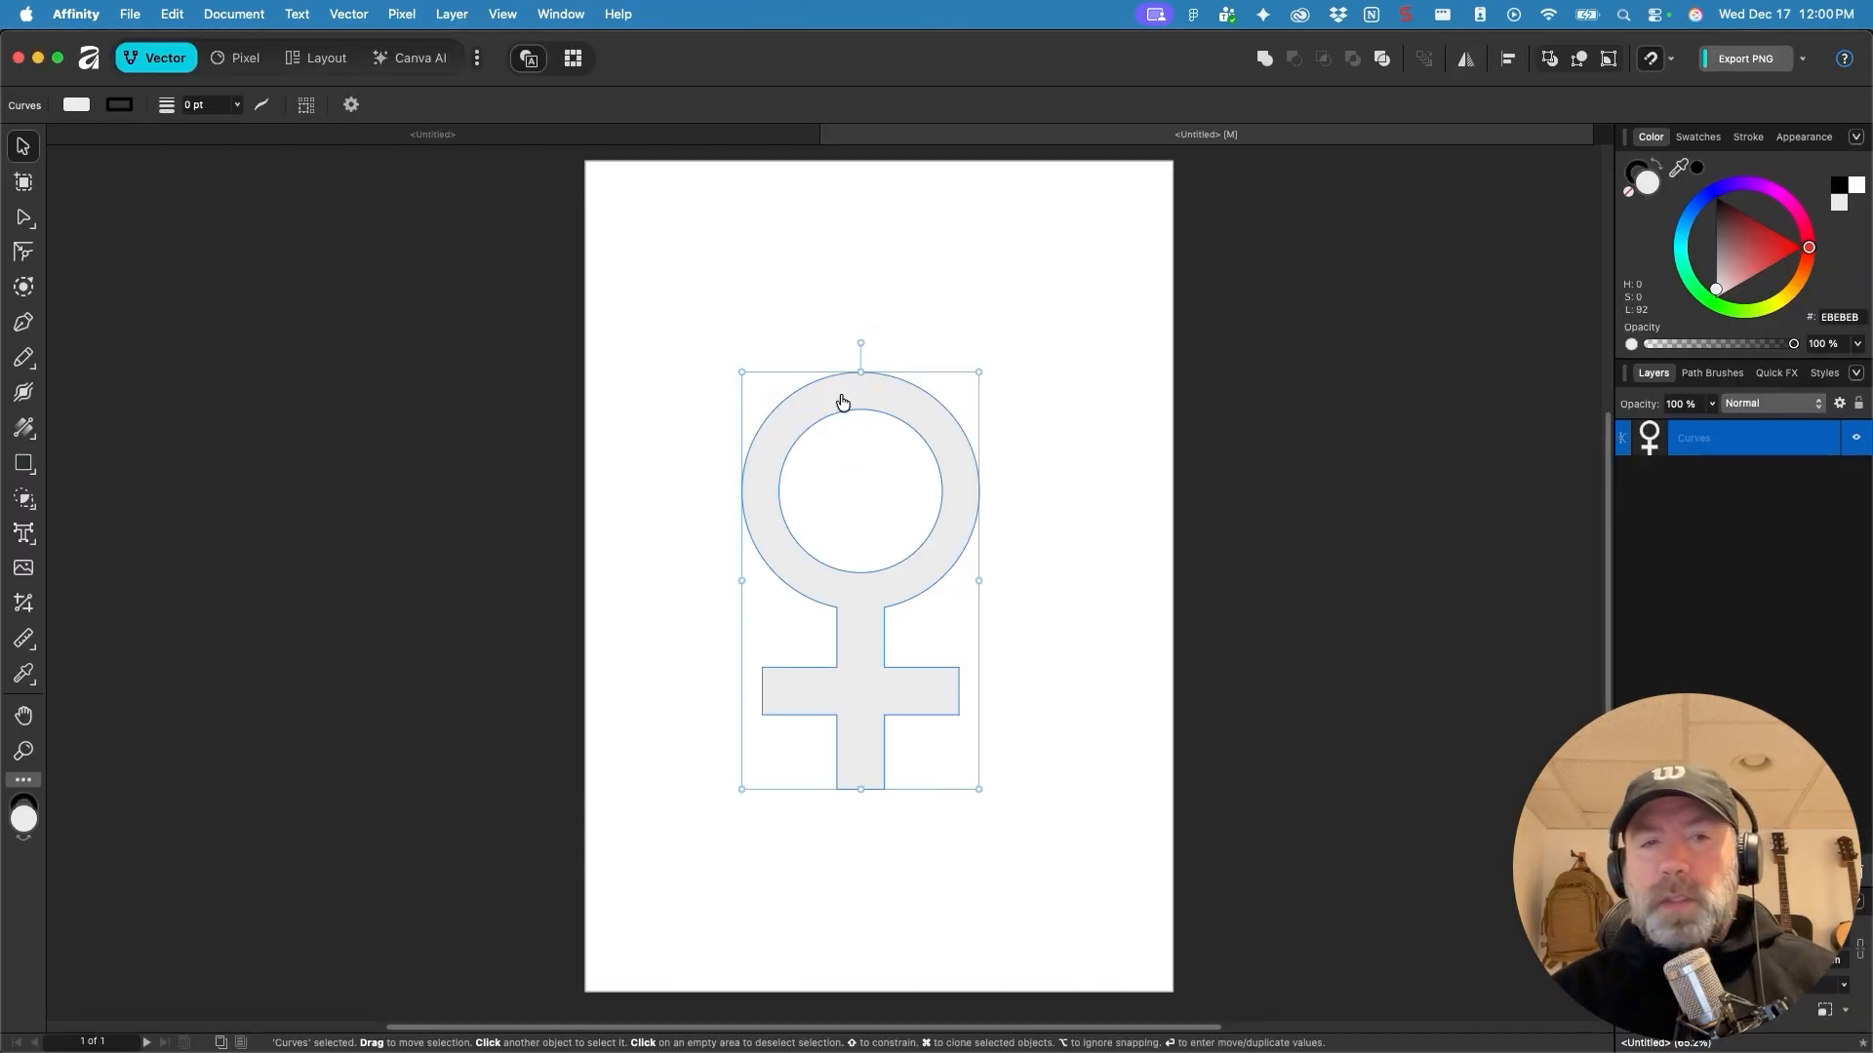
Switch from Affinity to Figma, paste the copied symbol, scale it down to about 282 × 496, and place it in the frame's upper-right area.
key("cmd+Tab")
key("cmd+v")
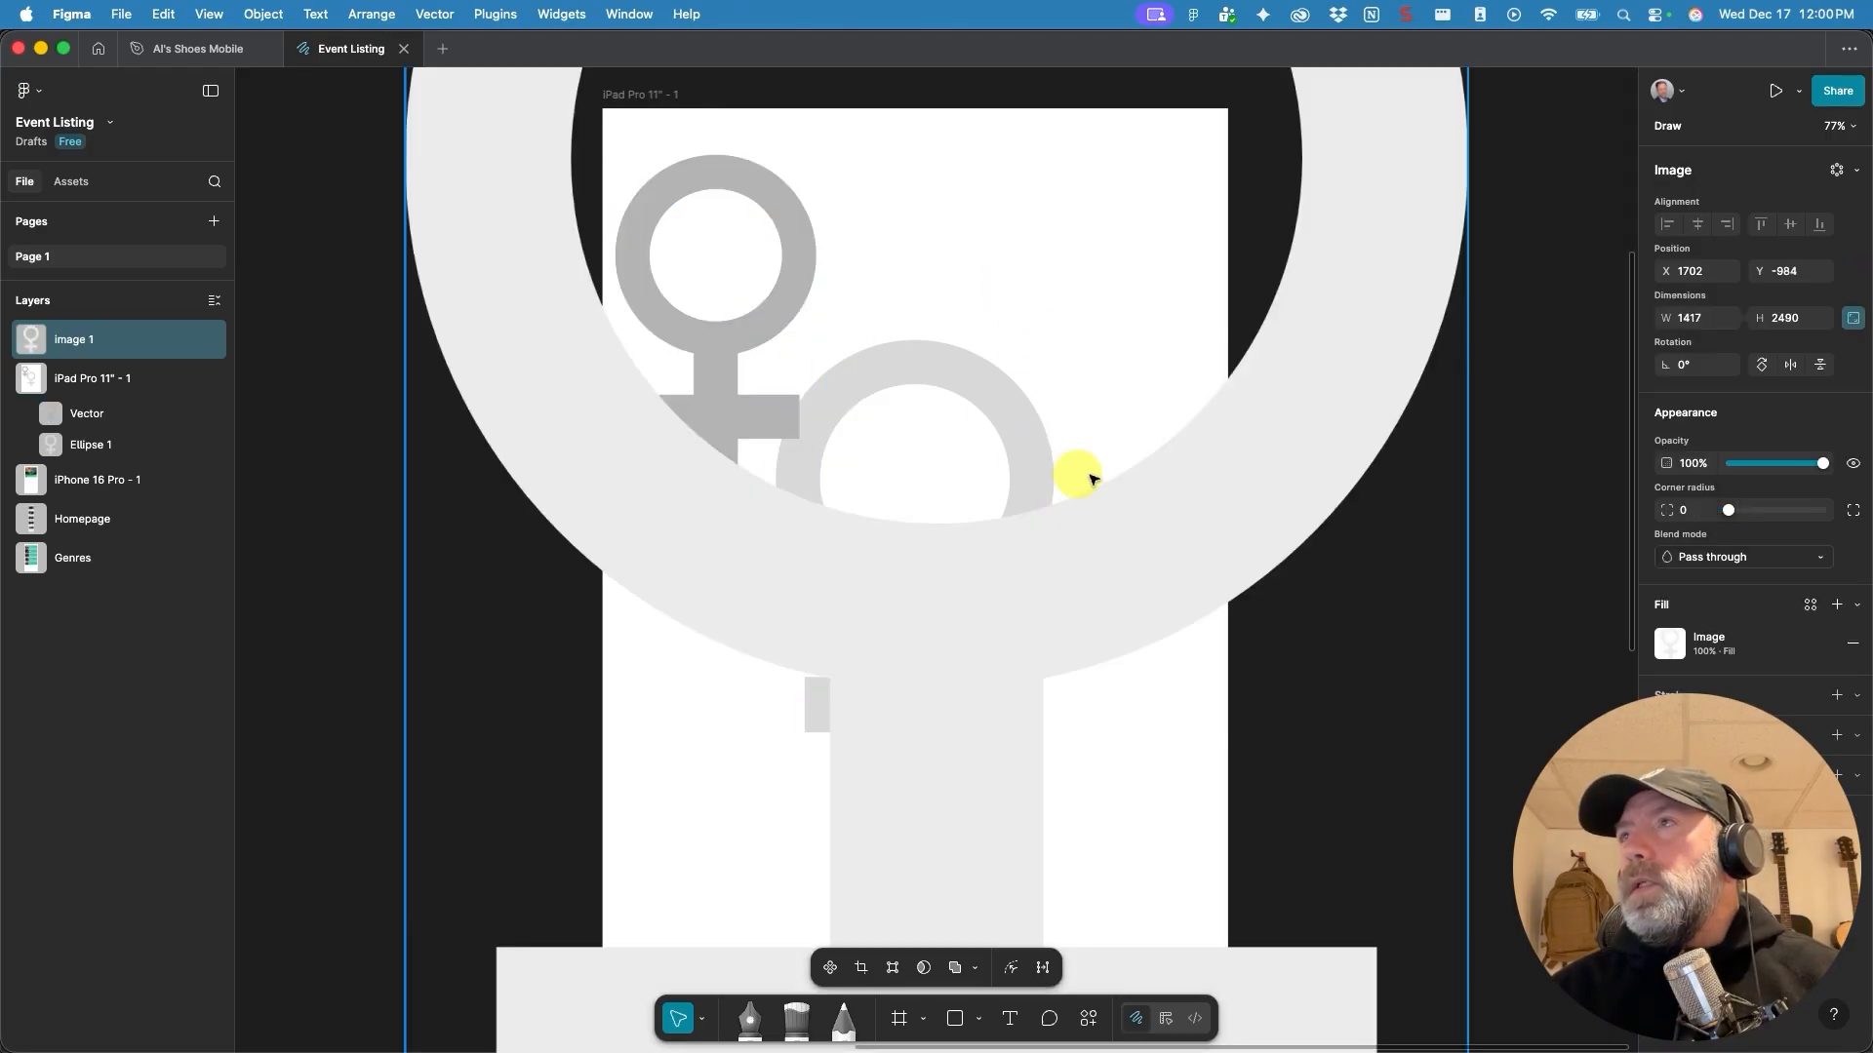
left_click_drag(1307, 328, 1257, 667)
left_click_drag(1287, 373, 1257, 680)
left_click_drag(1392, 272, 995, 830)
left_click_drag(938, 889, 1063, 129)
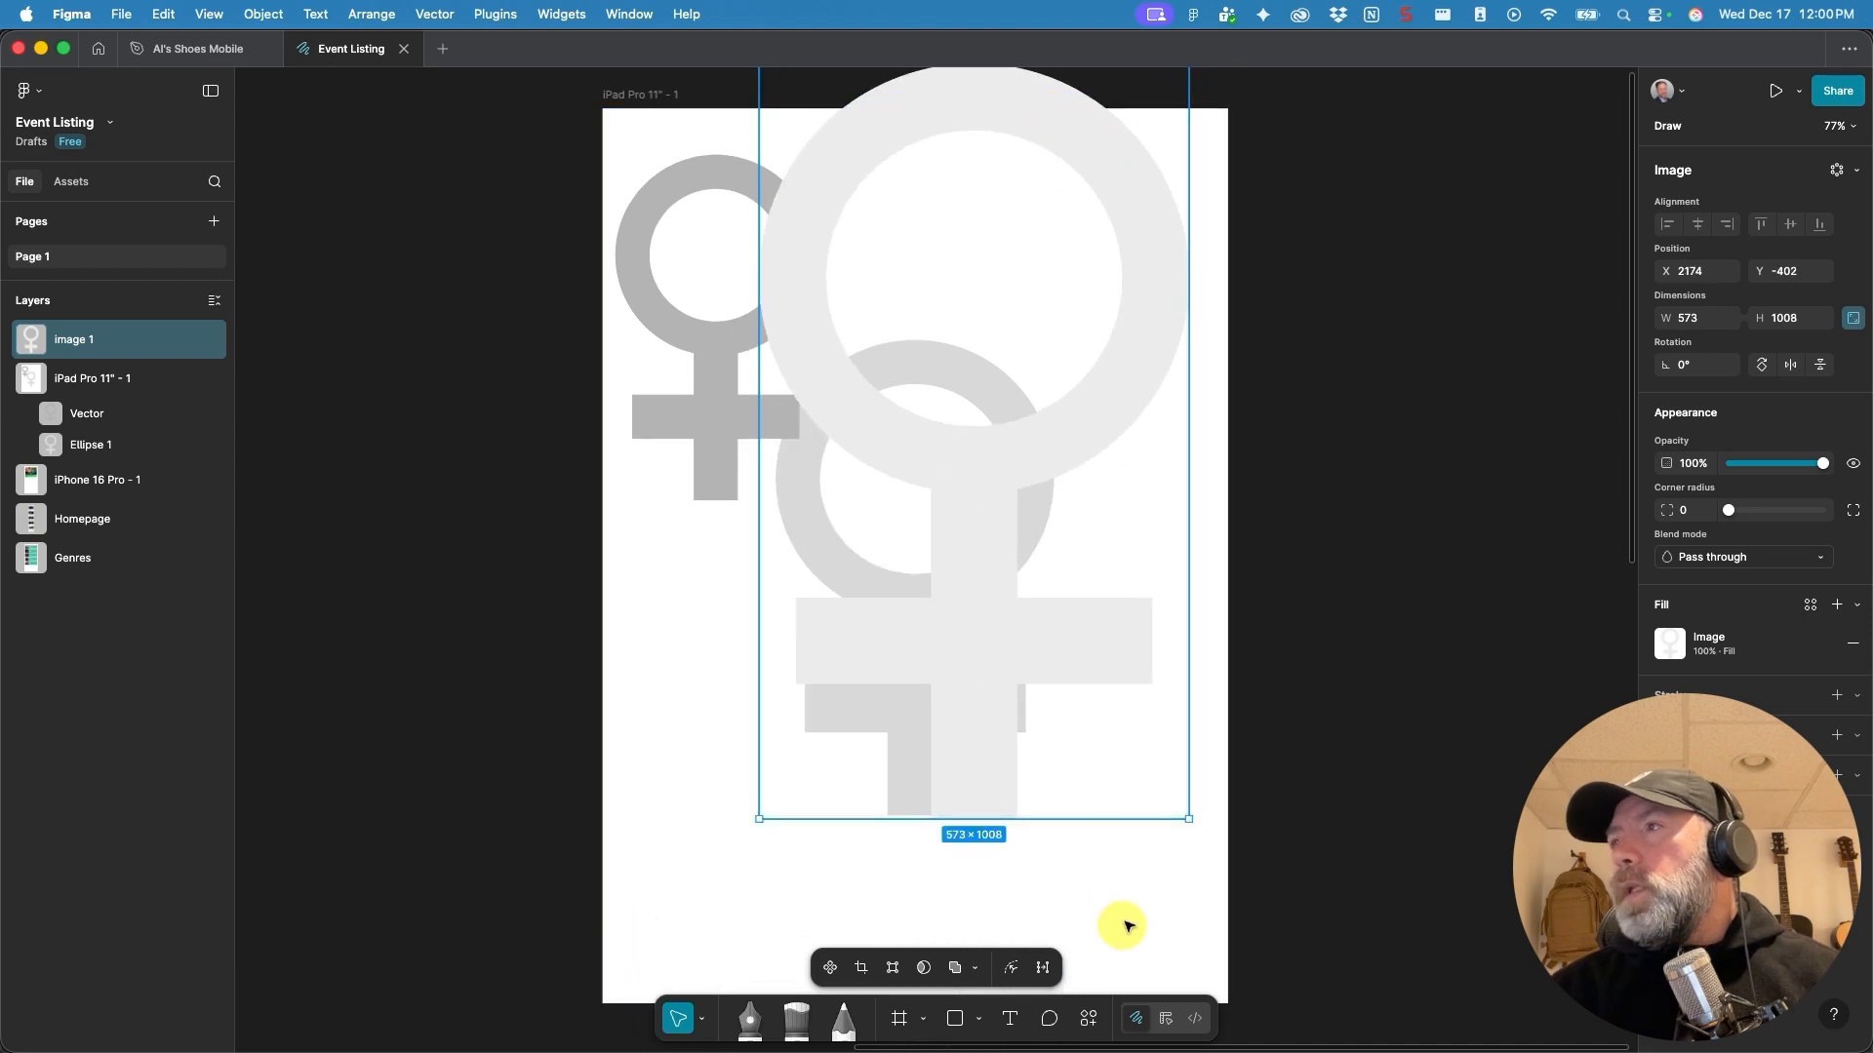
left_click_drag(1188, 822, 1008, 623)
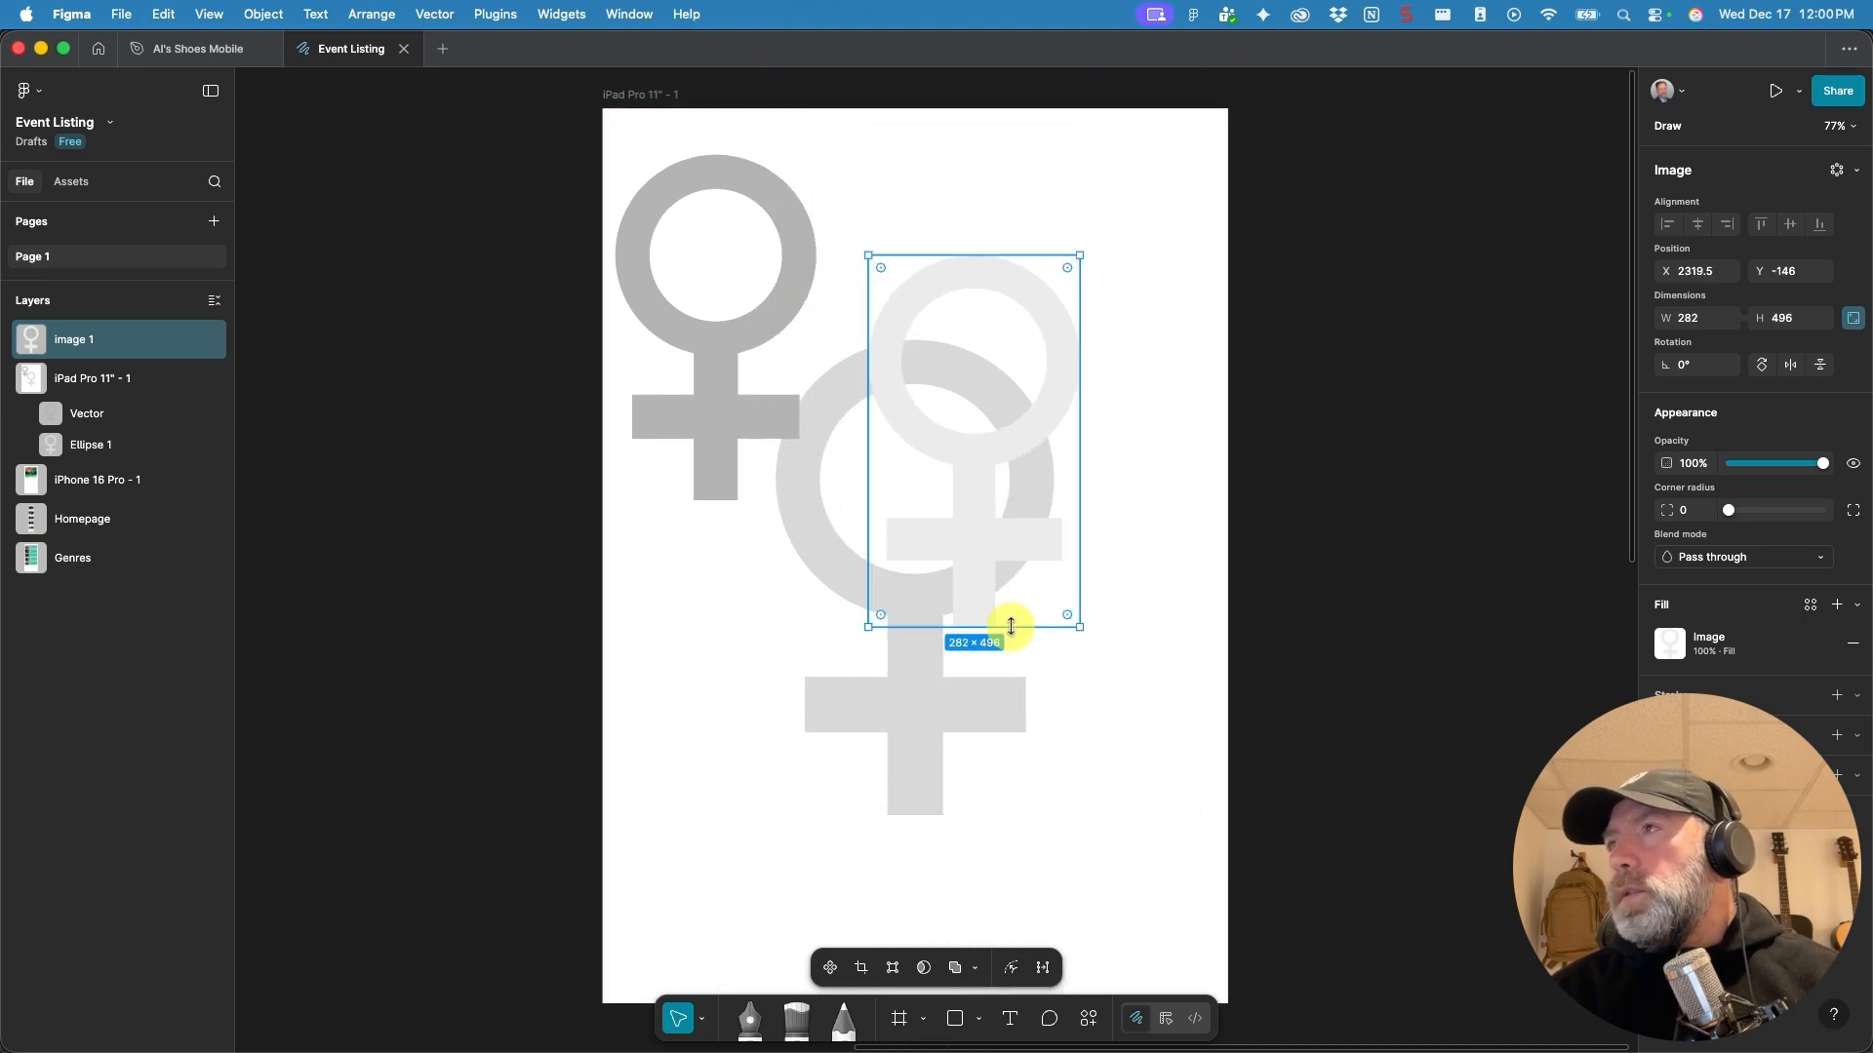
left_click_drag(1045, 326, 1155, 217)
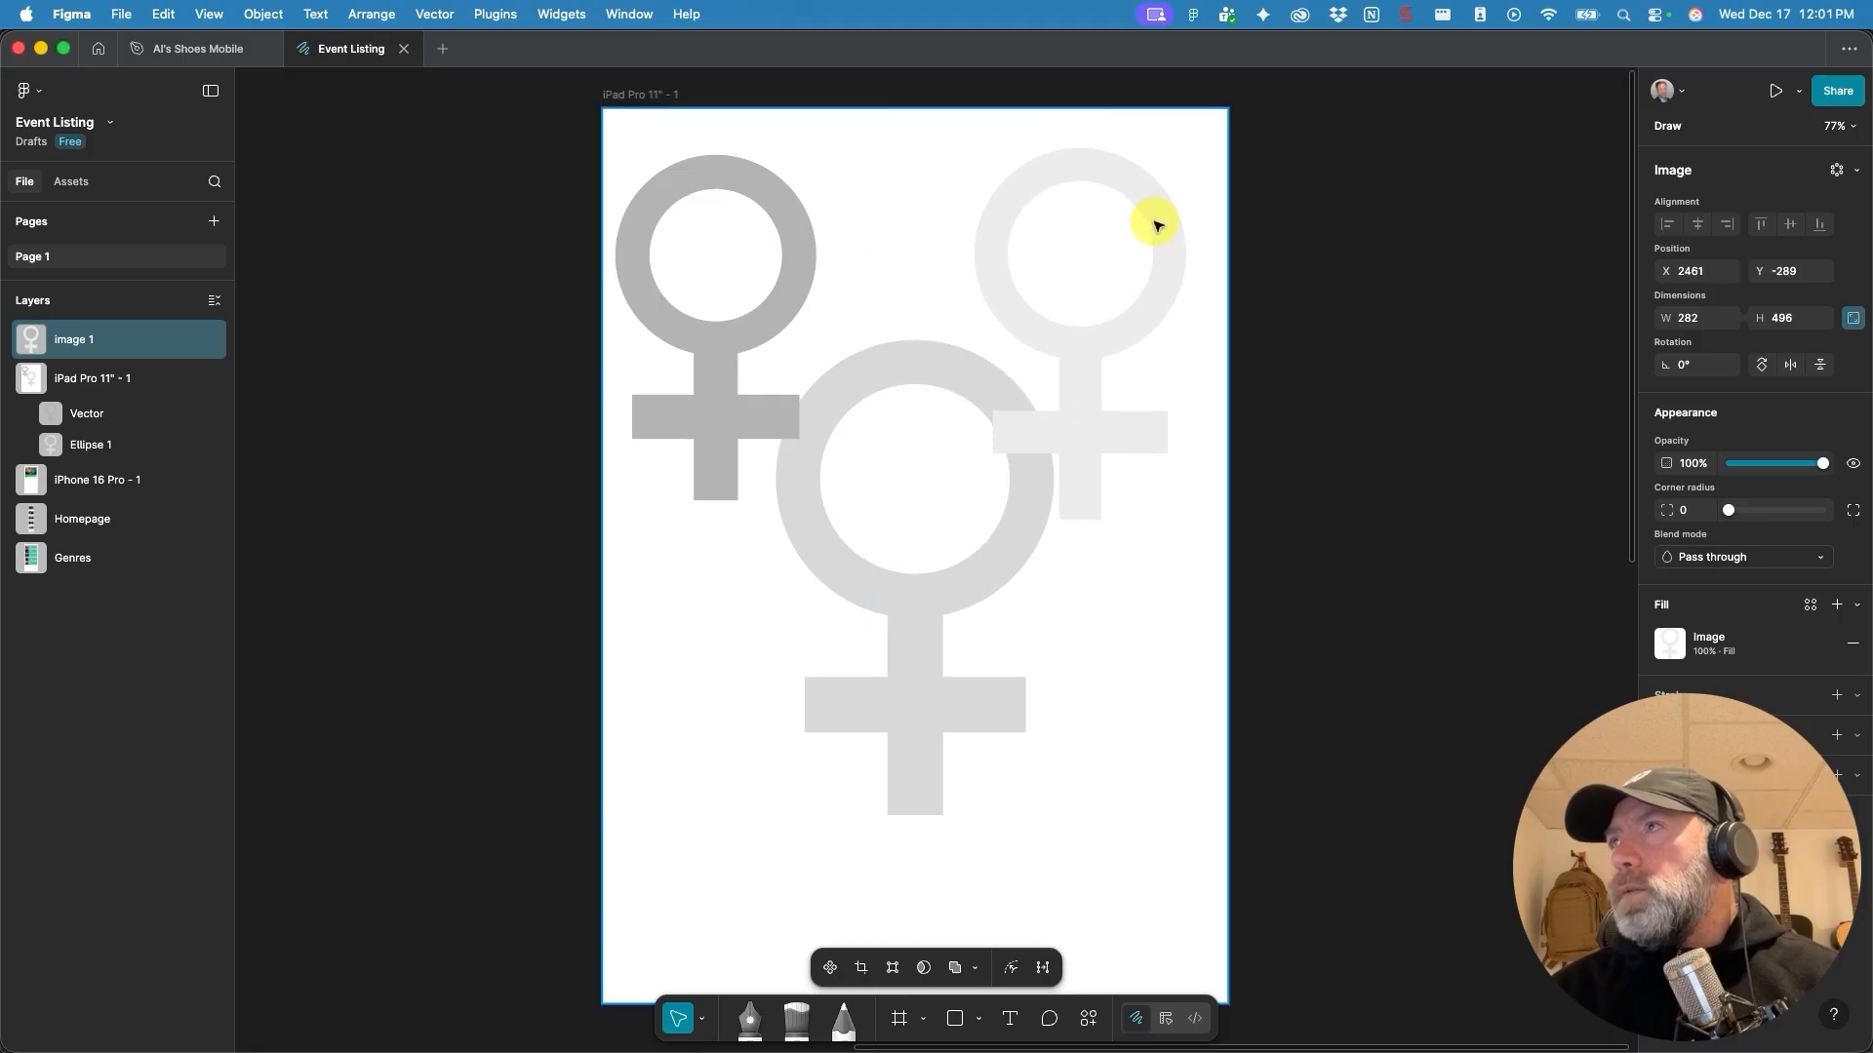
Flatten the pasted Affinity symbol and open it for vector editing.
right_click(1158, 217)
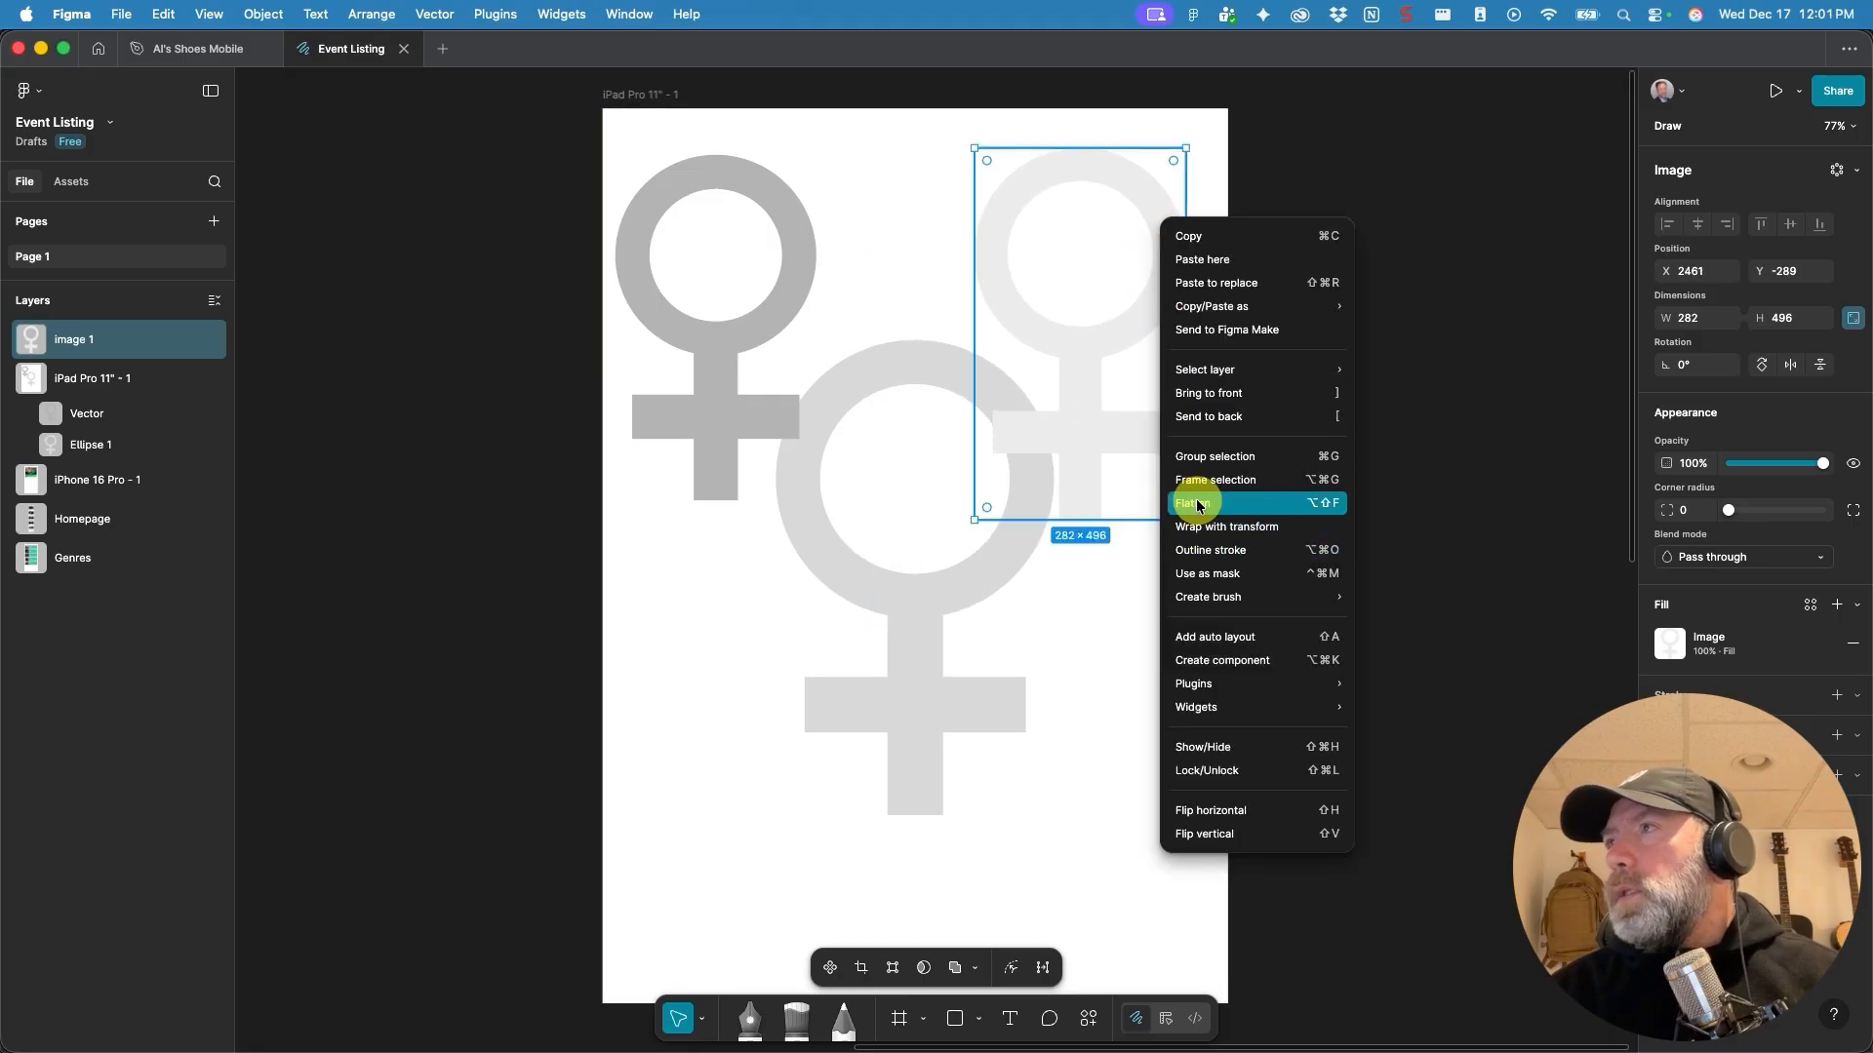
left_click(1192, 532)
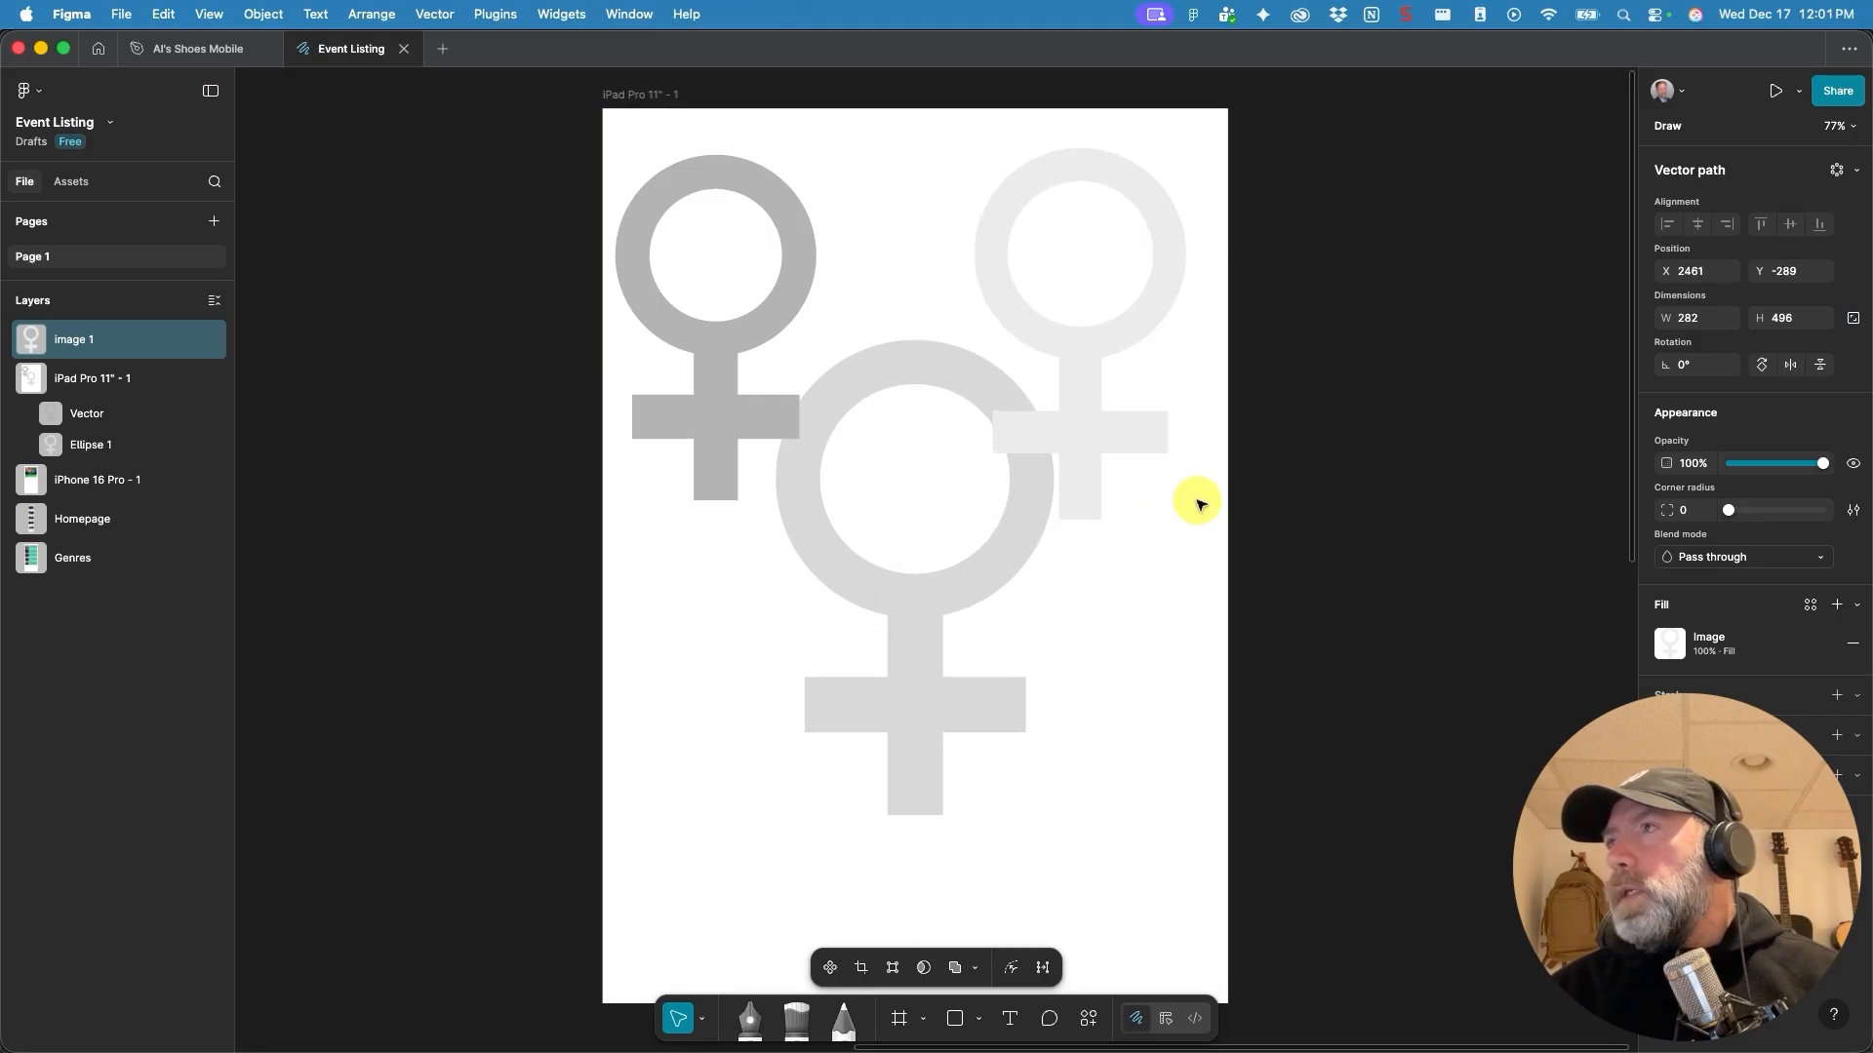
left_click(892, 967)
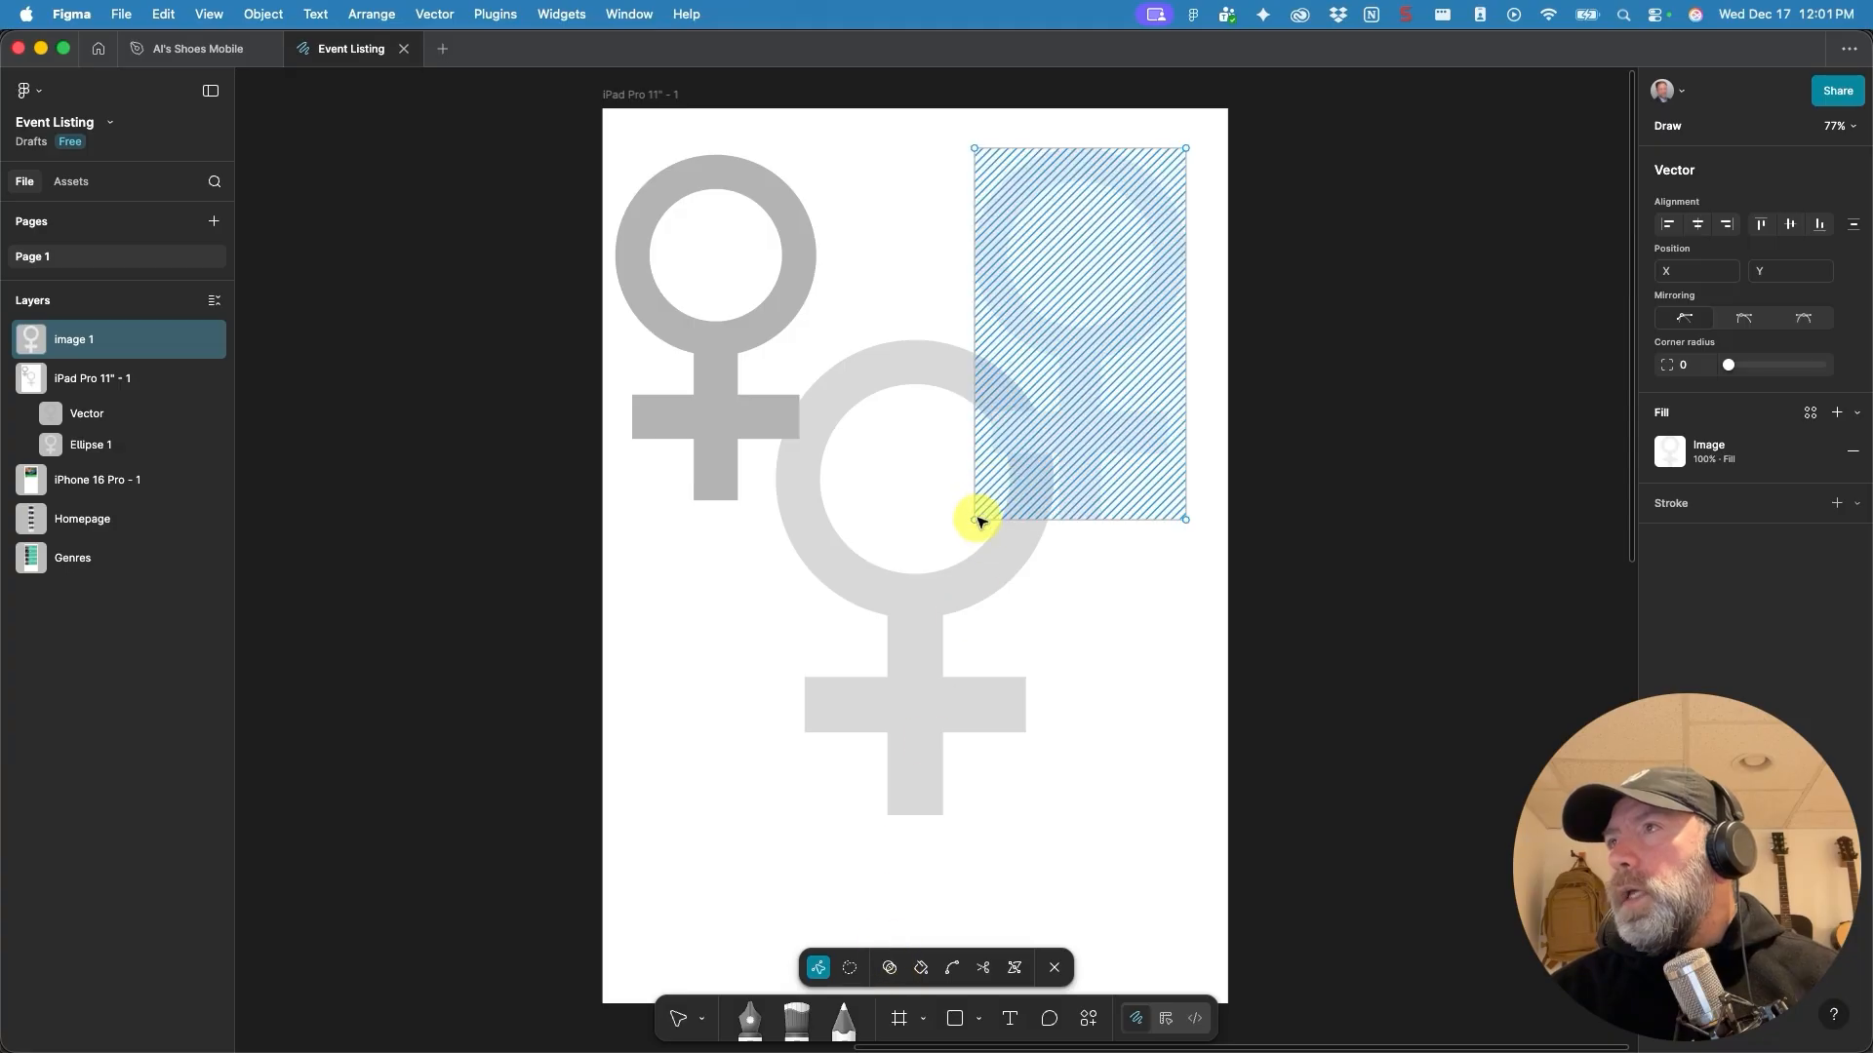
Try pulling the flattened image's lower-left anchor point outward, and undo the distortion.
left_click_drag(977, 522, 934, 600)
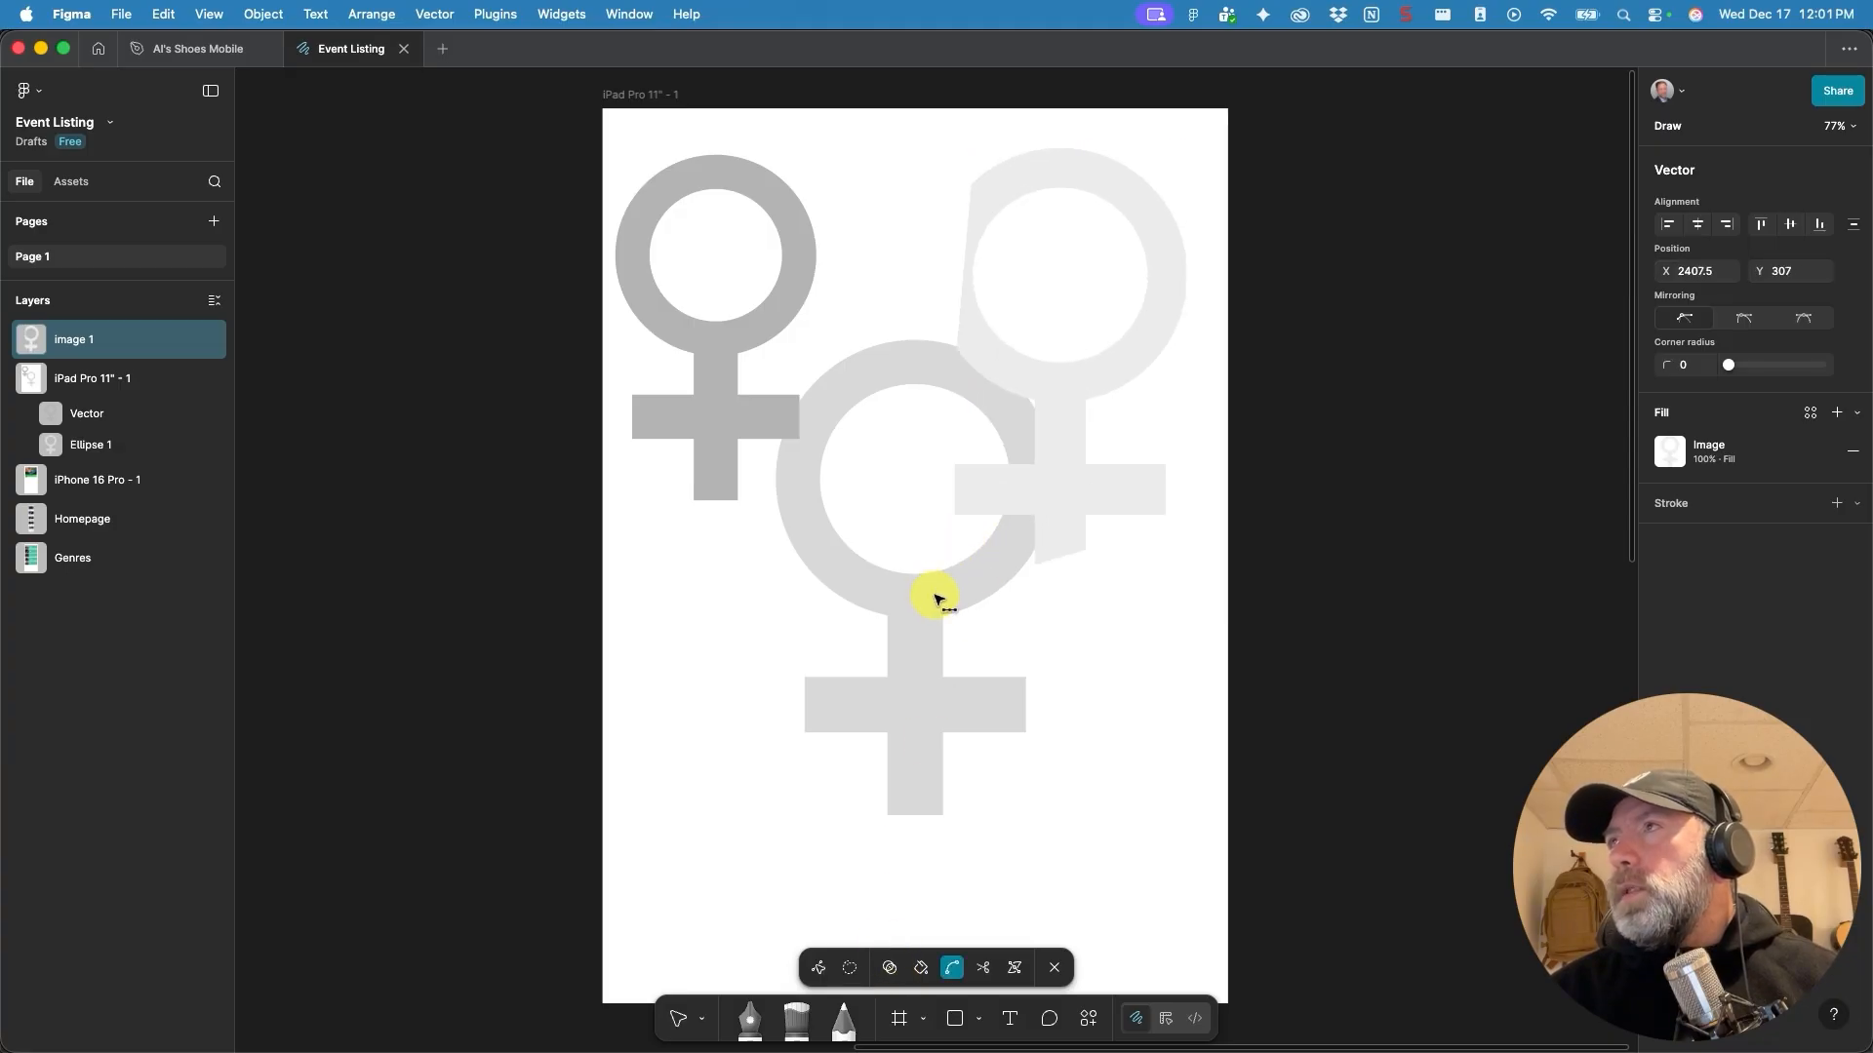
key("super+z")
key("Escape")
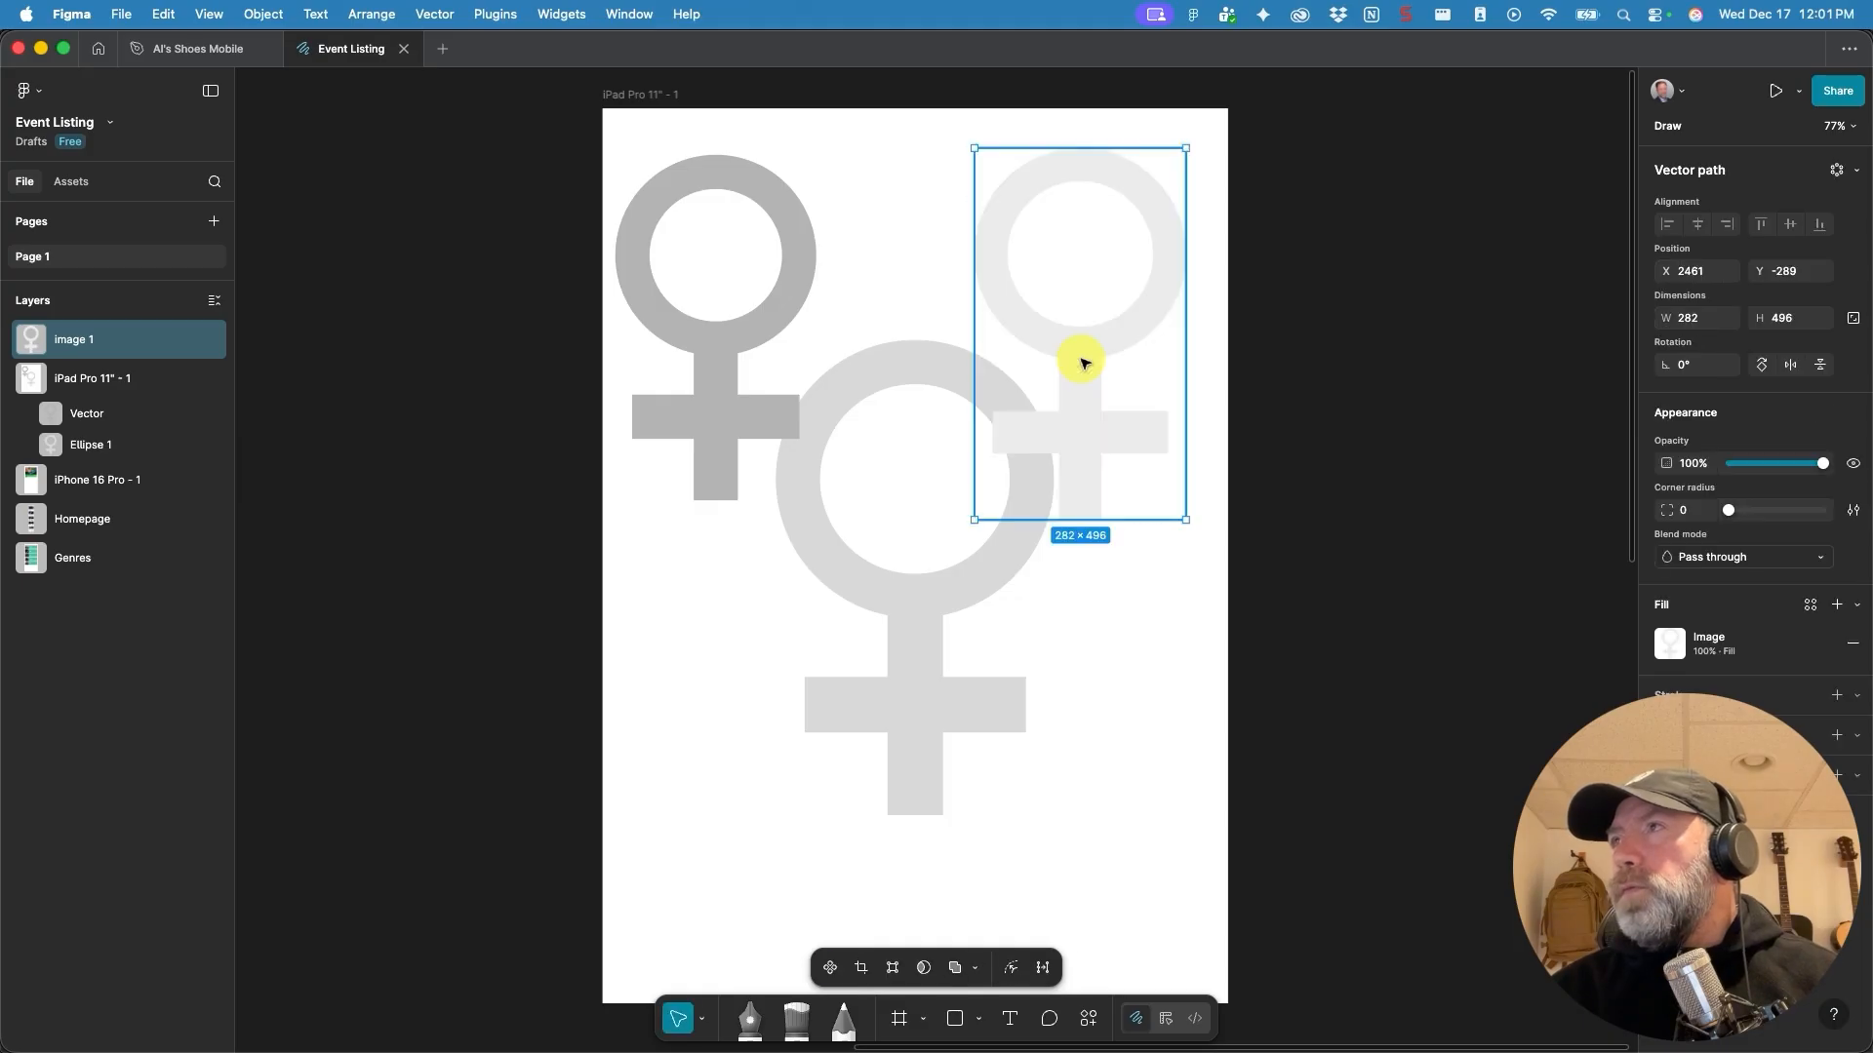
Reopen vector editing on the flattened Affinity symbol to examine which anchor points it offers.
double_click(1084, 363)
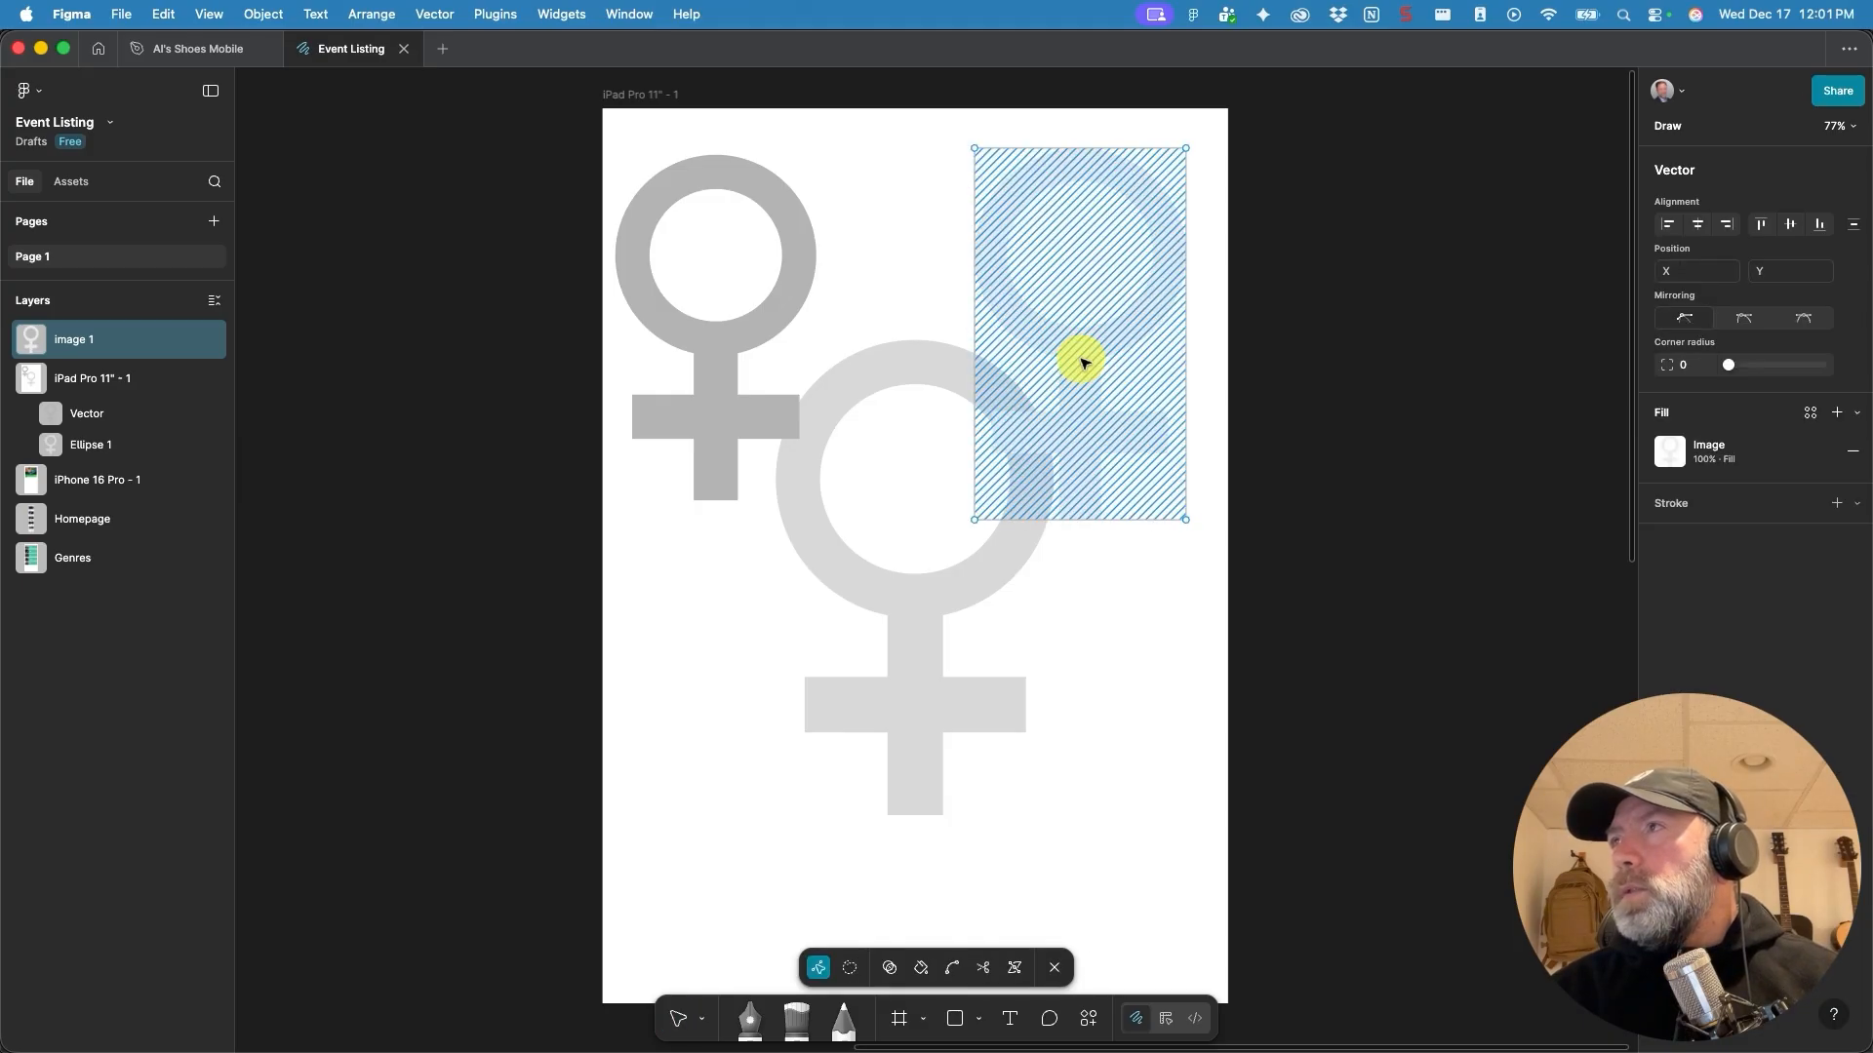
key("Escape")
double_click(1085, 364)
key("Escape")
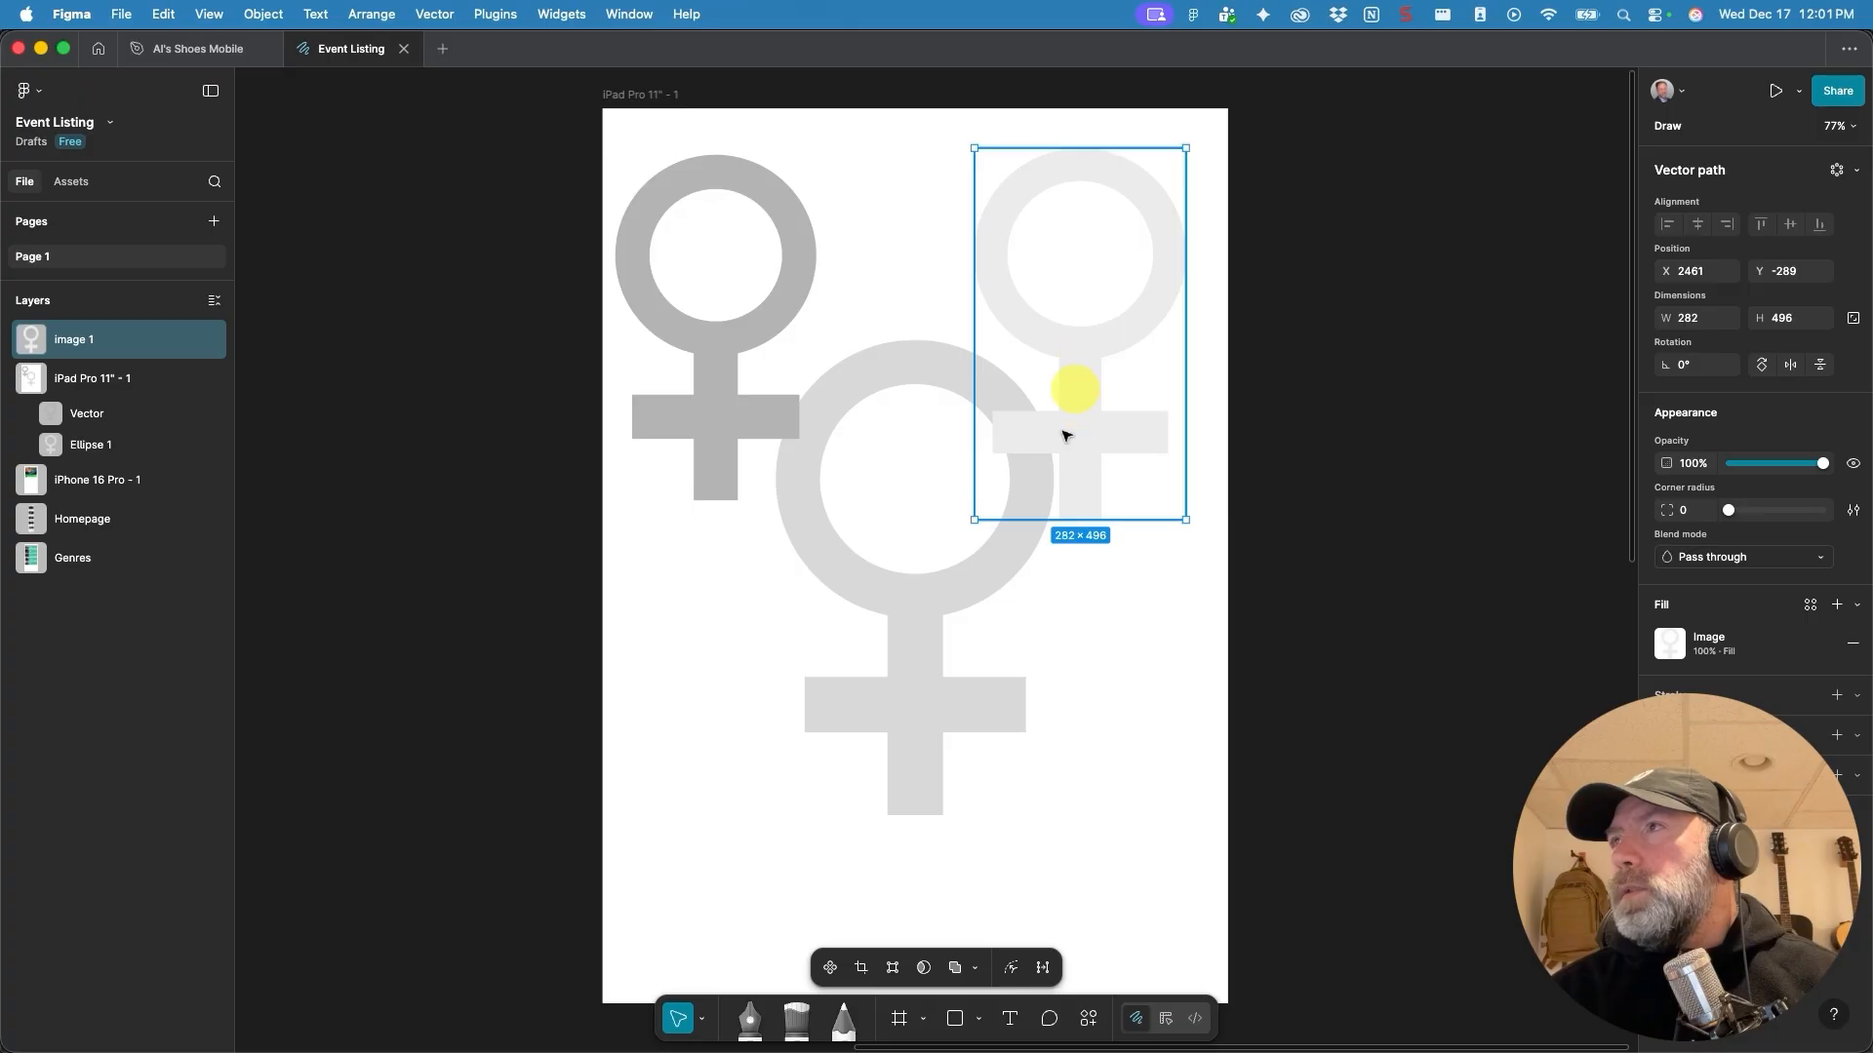
left_click(892, 969)
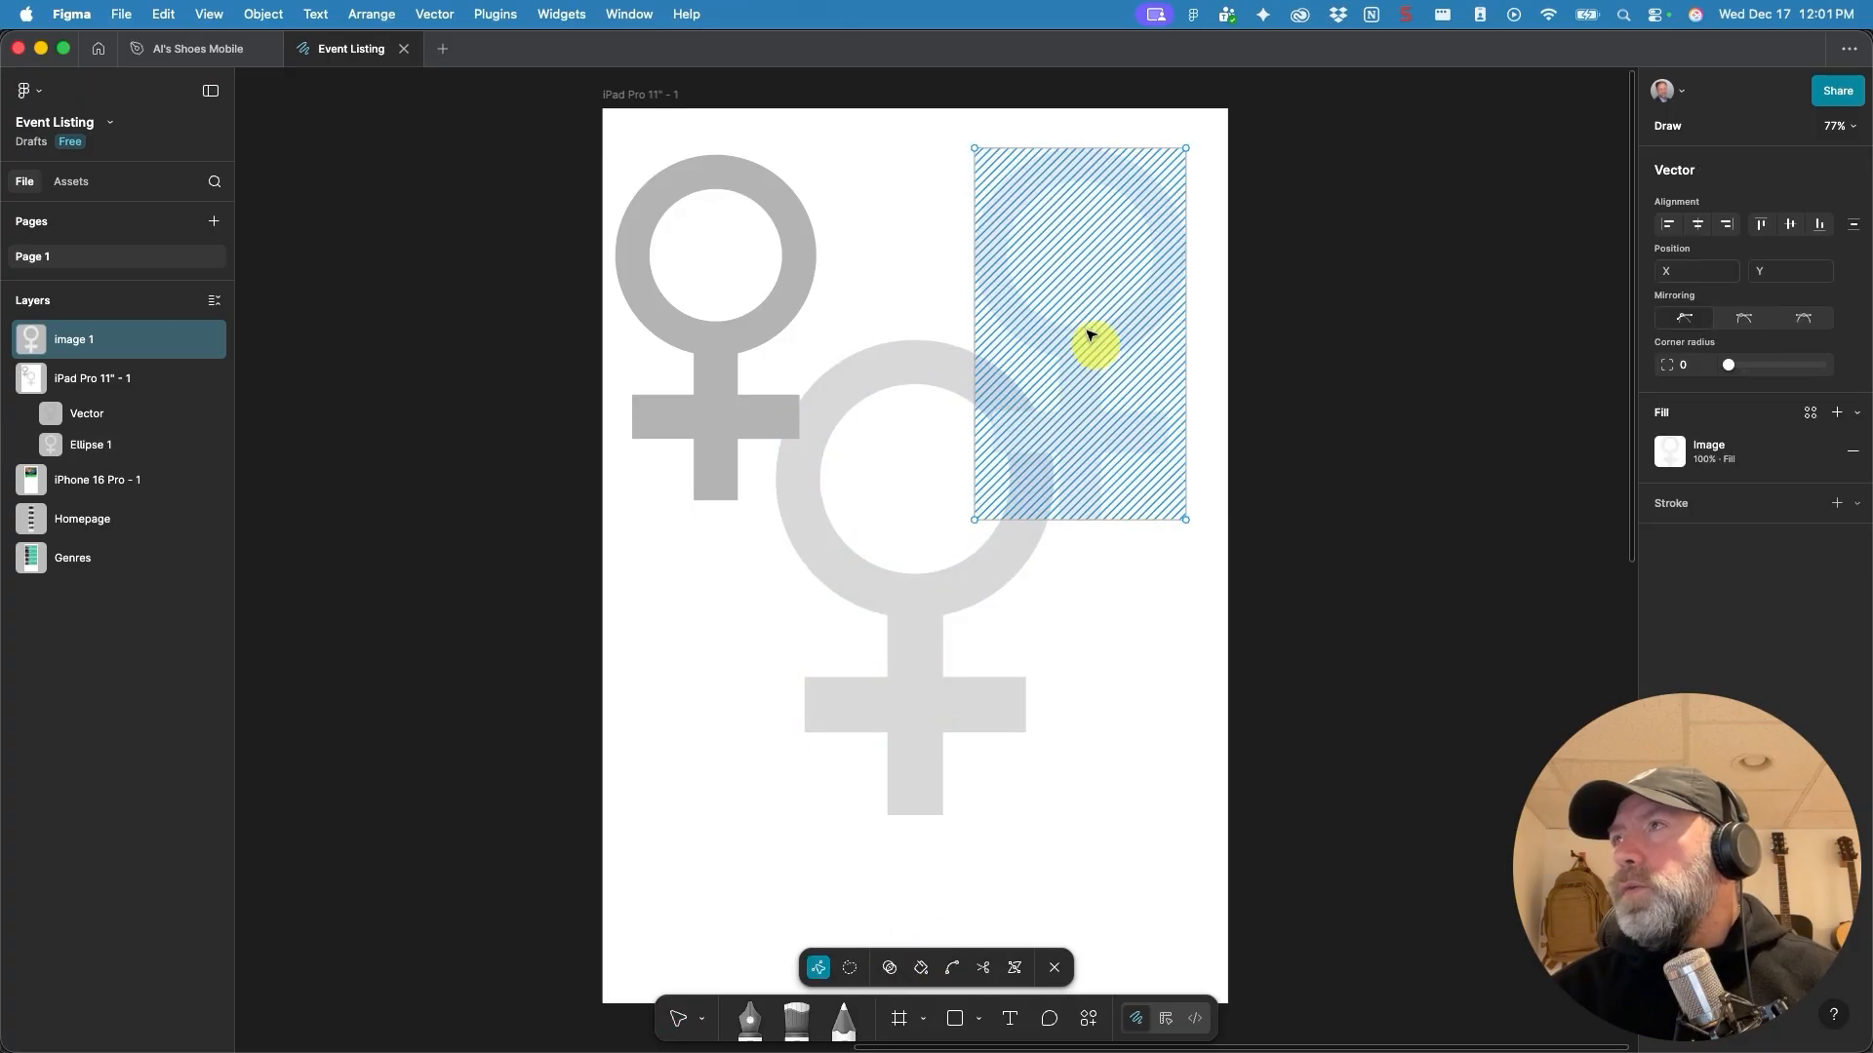
key("Escape")
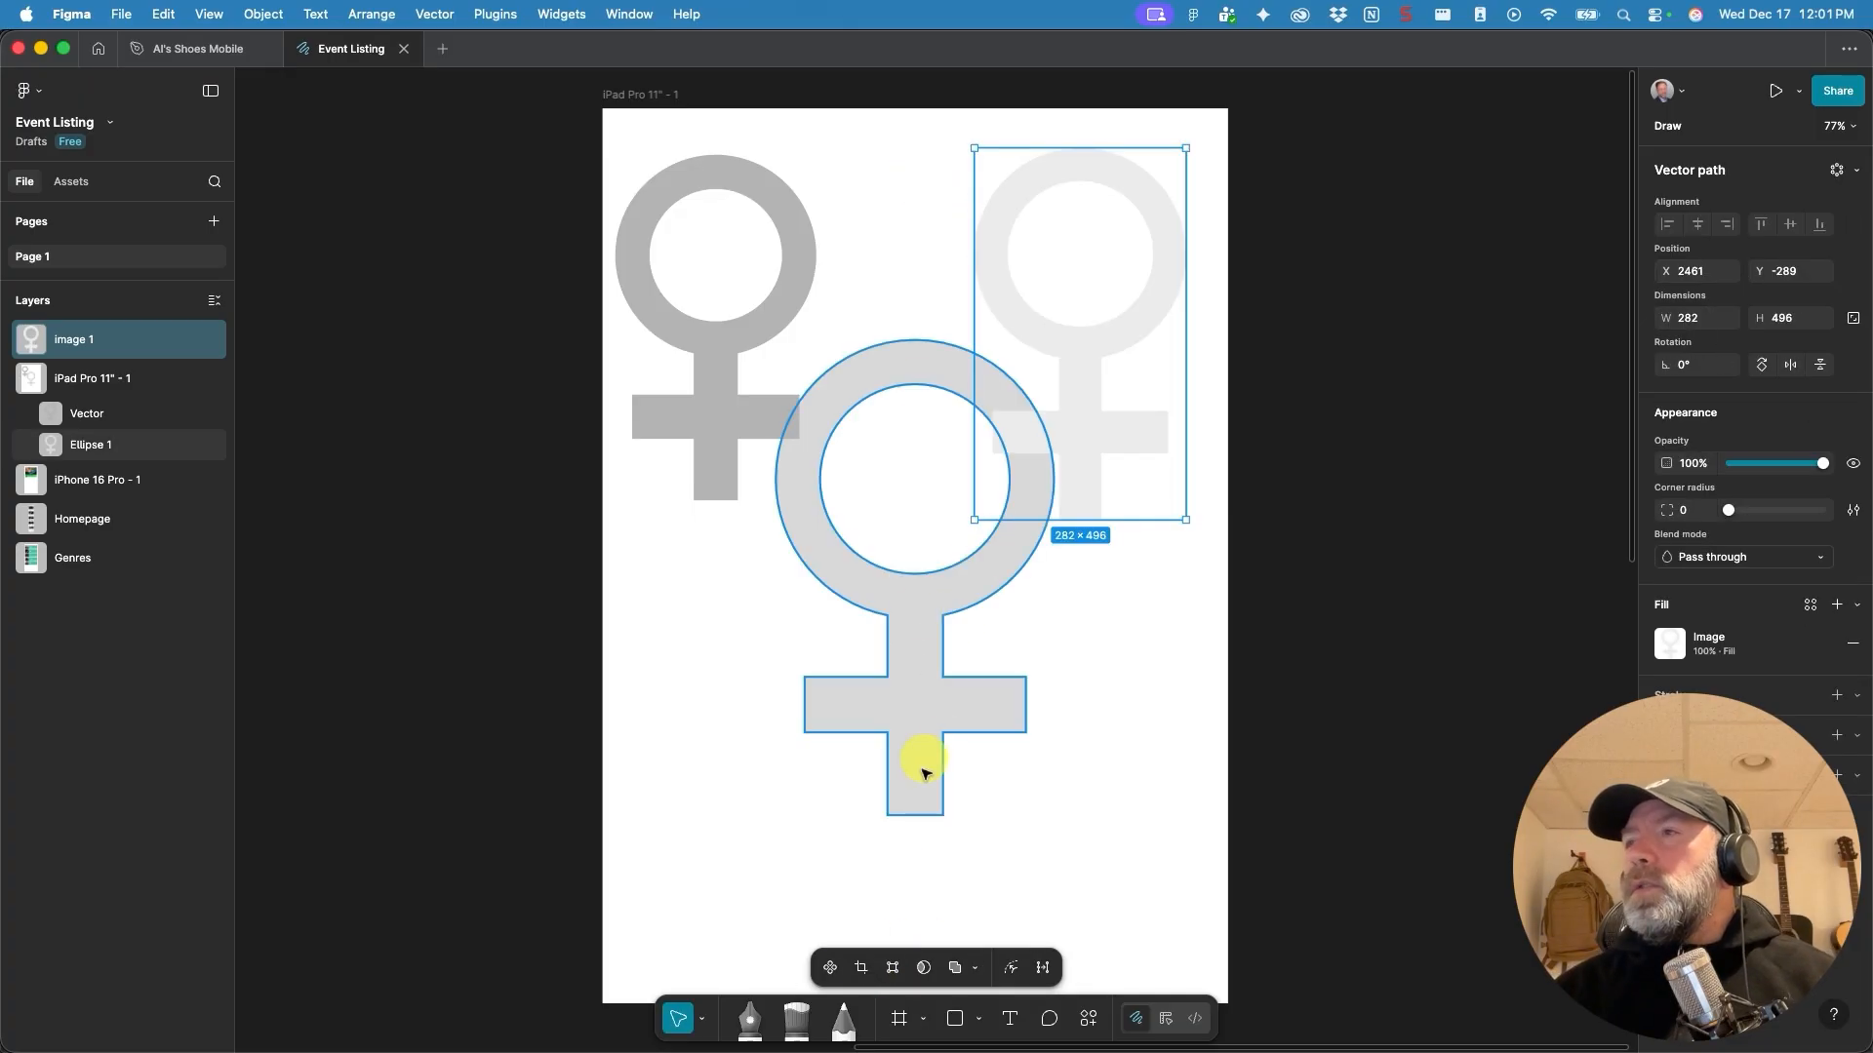
Move the flattened Affinity symbol slightly closer to the frame's upper-right corner, to about X 2492, Y -318.
left_click(680, 1020)
left_click(918, 202)
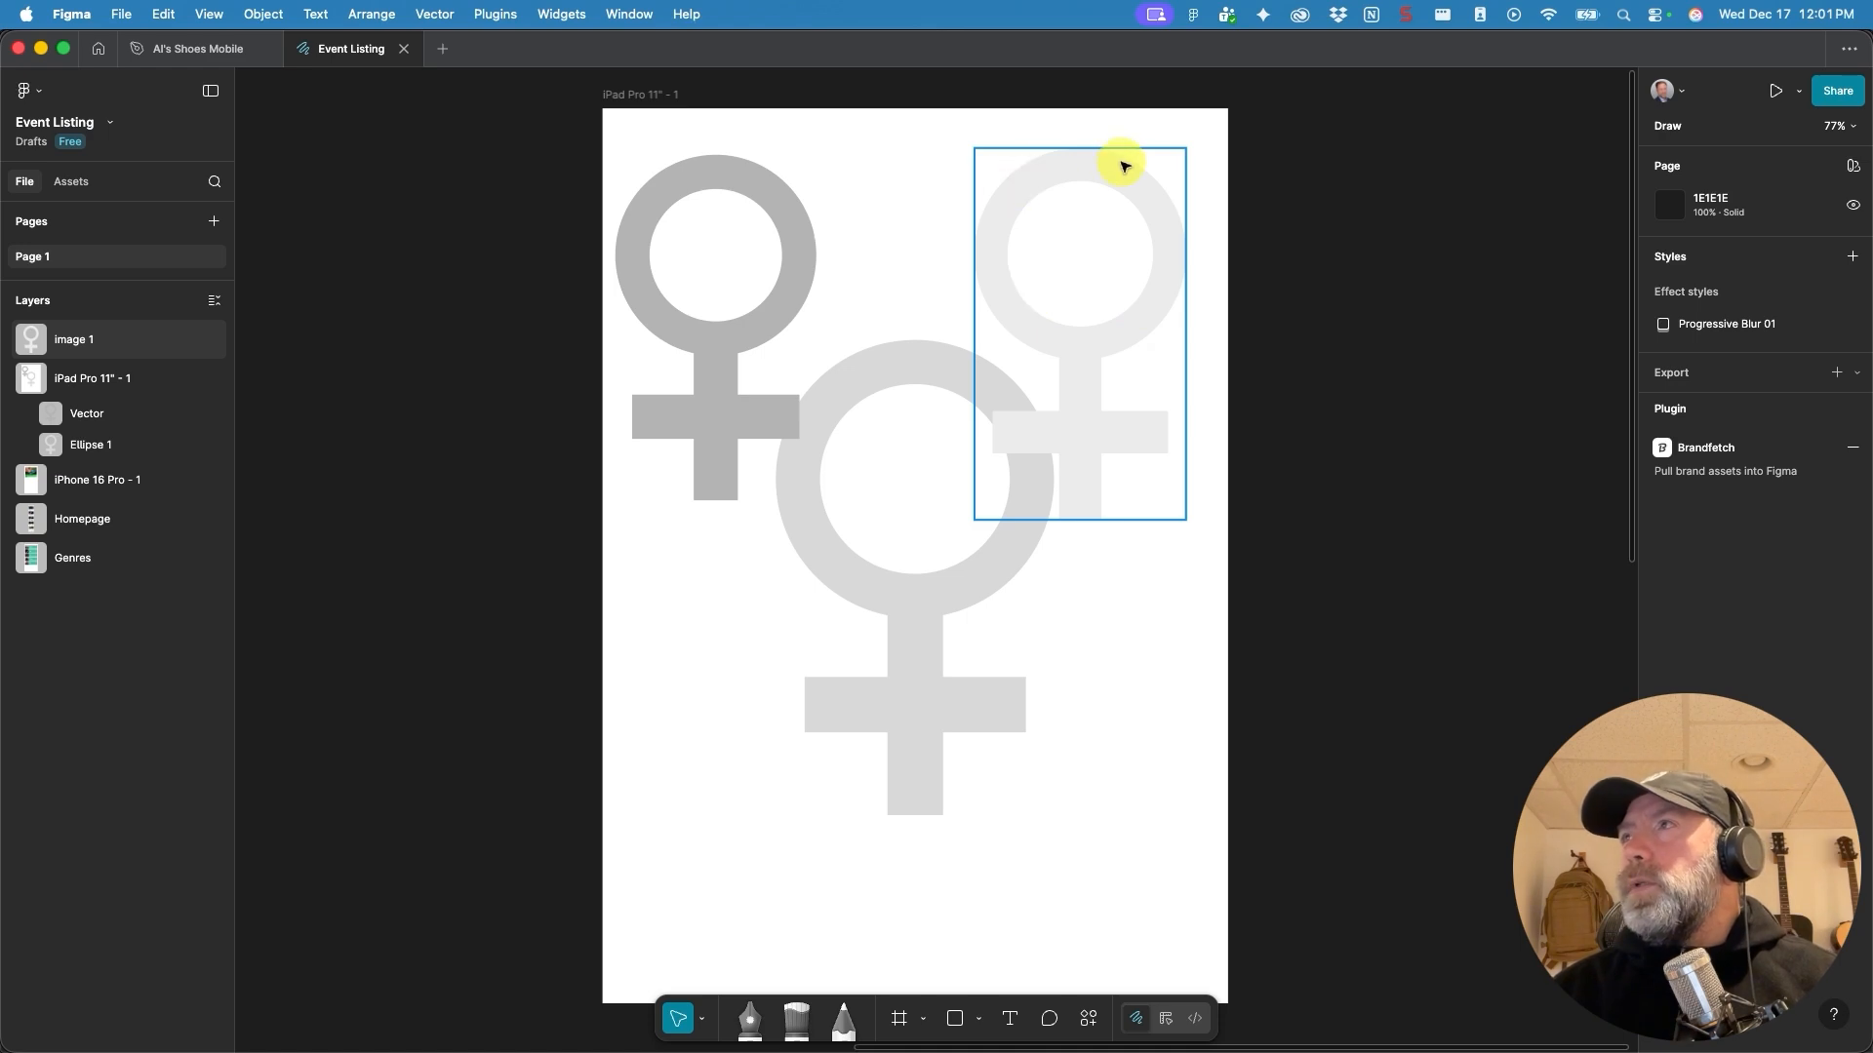
mouse_move(1066, 344)
left_mouse_down()
mouse_move(1091, 430)
mouse_move(1057, 547)
mouse_move(1091, 325)
left_mouse_up()
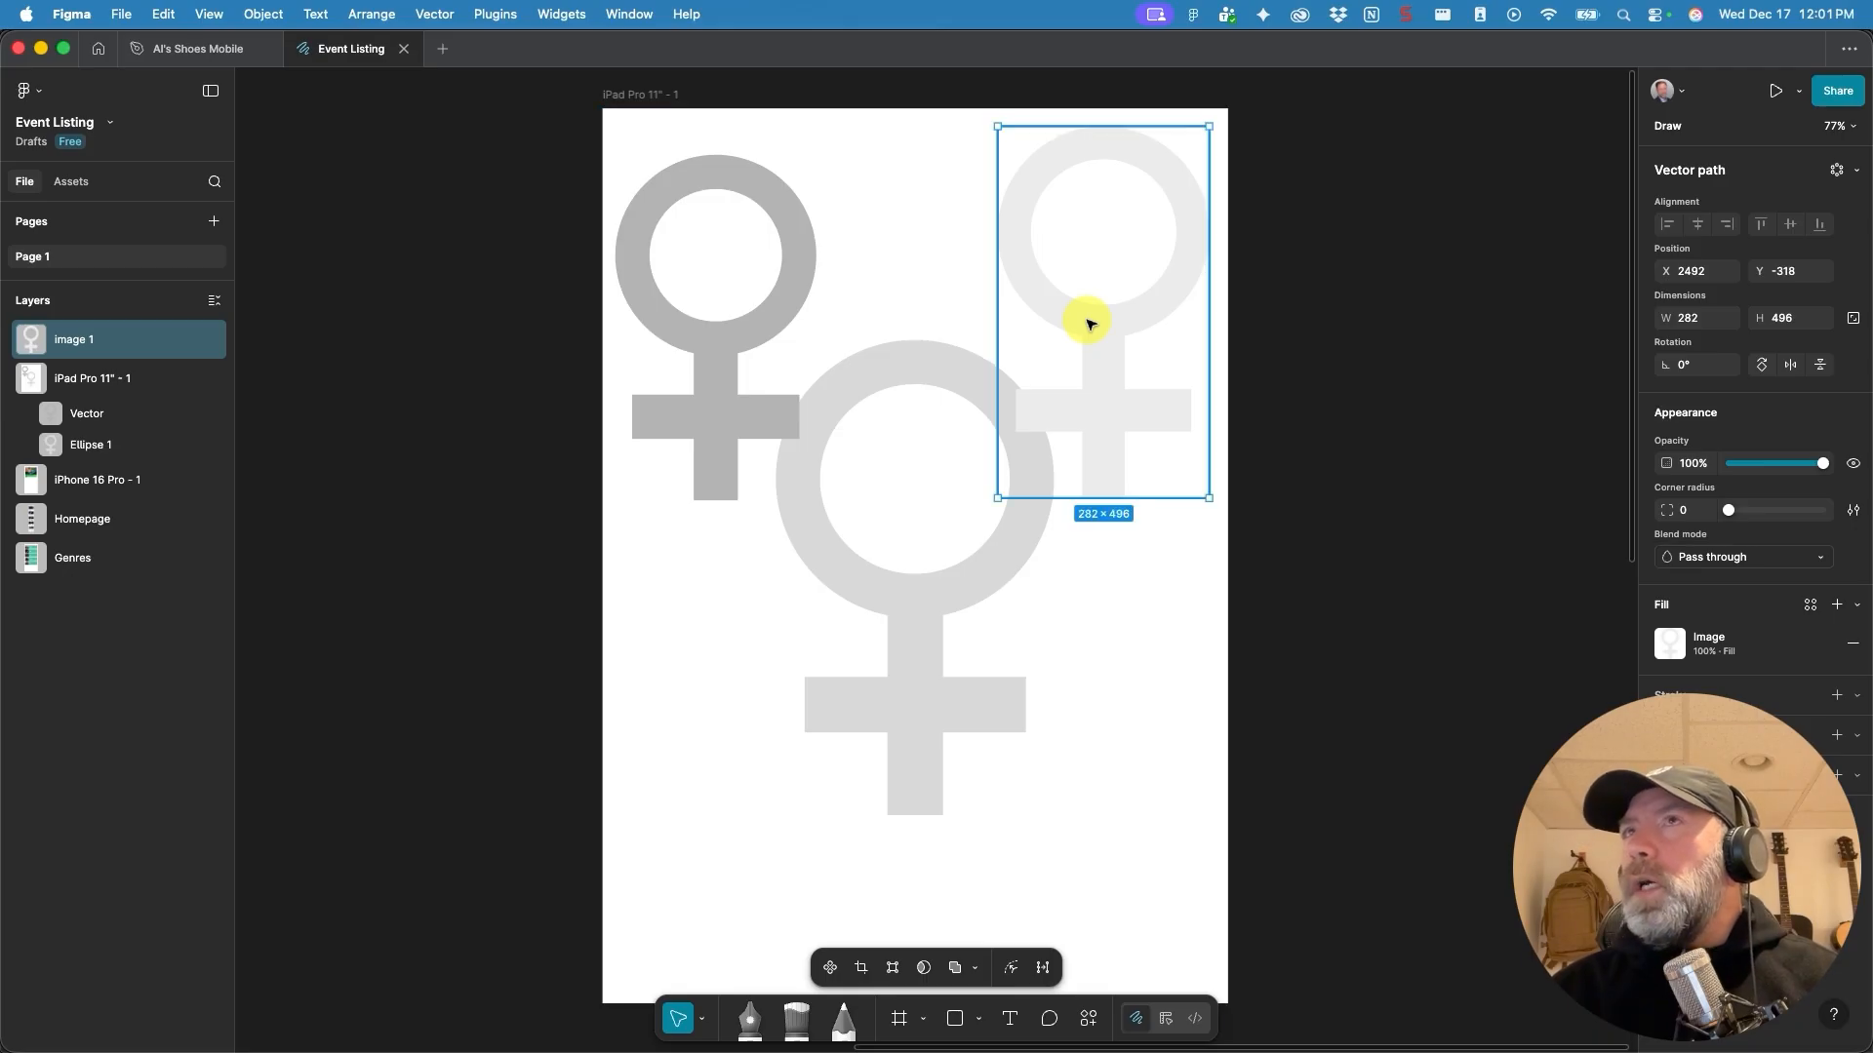